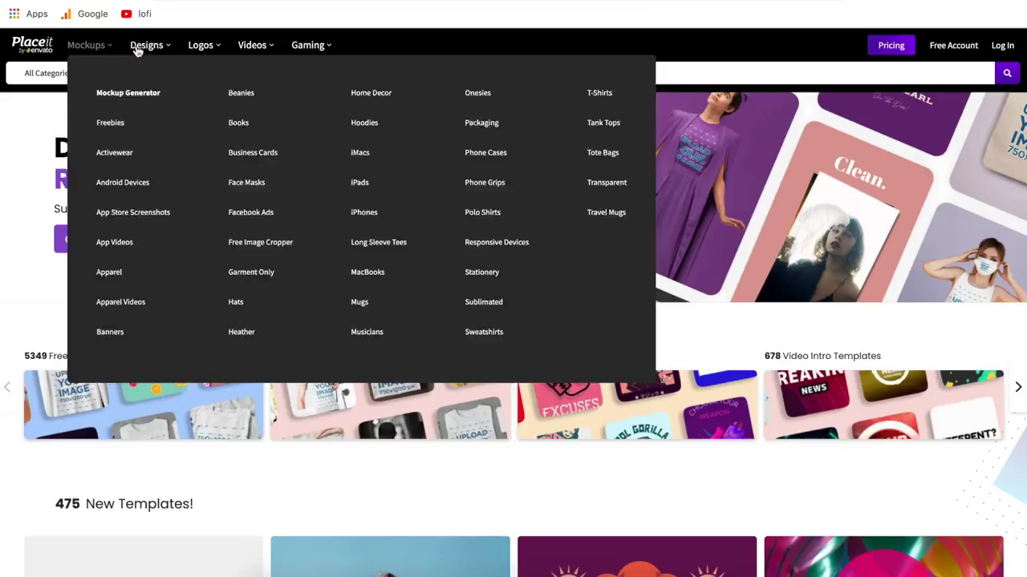
# - Open the site's pricing page
pyautogui.moveTo(263, 52)
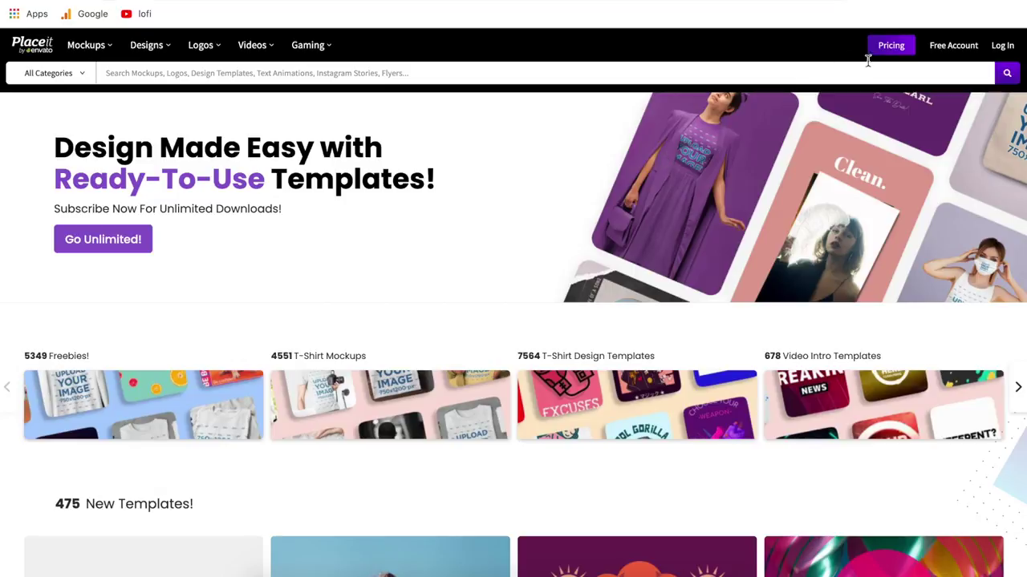
pyautogui.click(891, 47)
# - Open the license summary linked in the site footer, review its permitted and prohibited uses, and close it
pyautogui.scroll(-15, 493, 193)
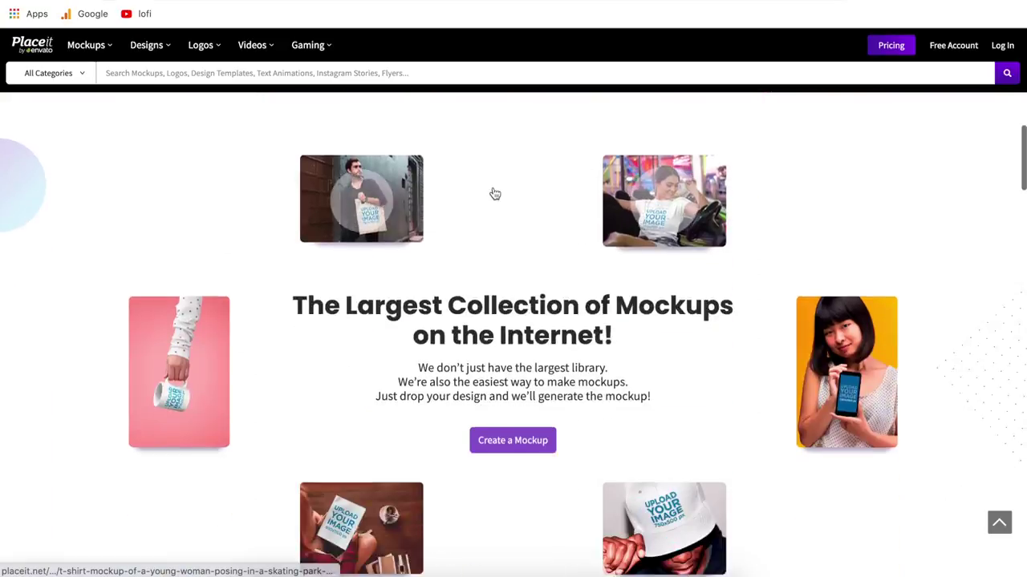
pyautogui.scroll(-15, 493, 193)
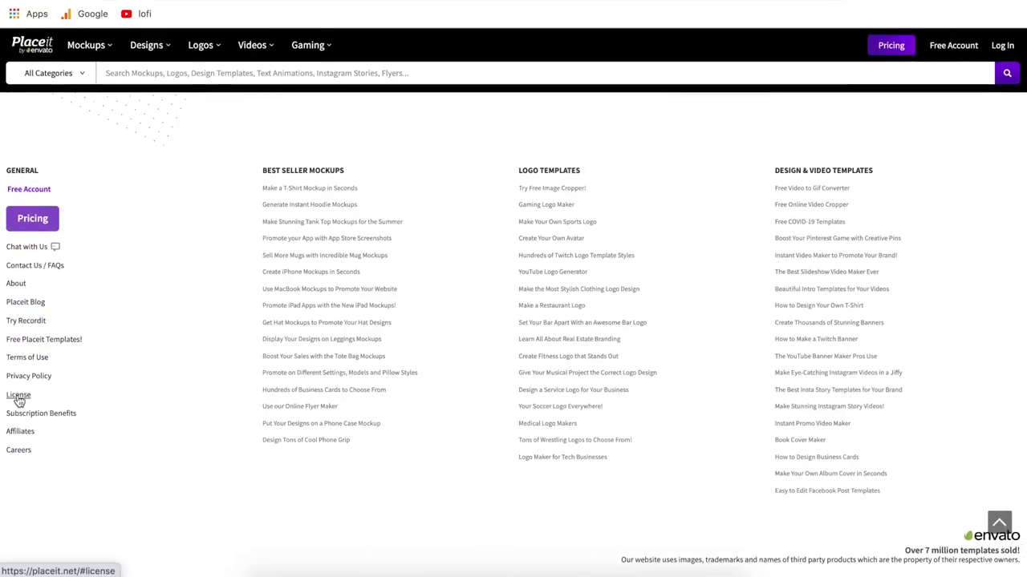
pyautogui.click(18, 396)
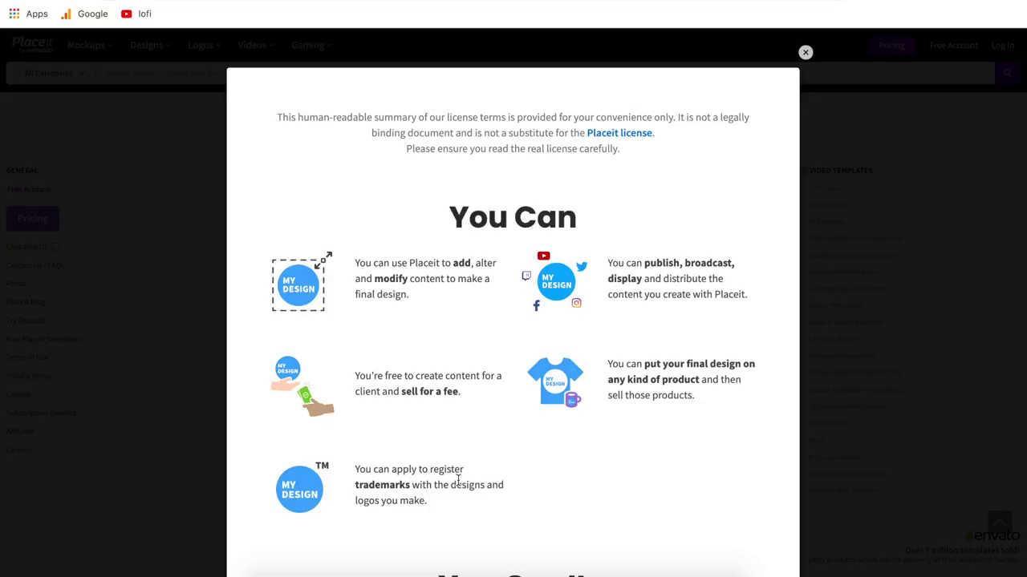
pyautogui.scroll(-5, 458, 479)
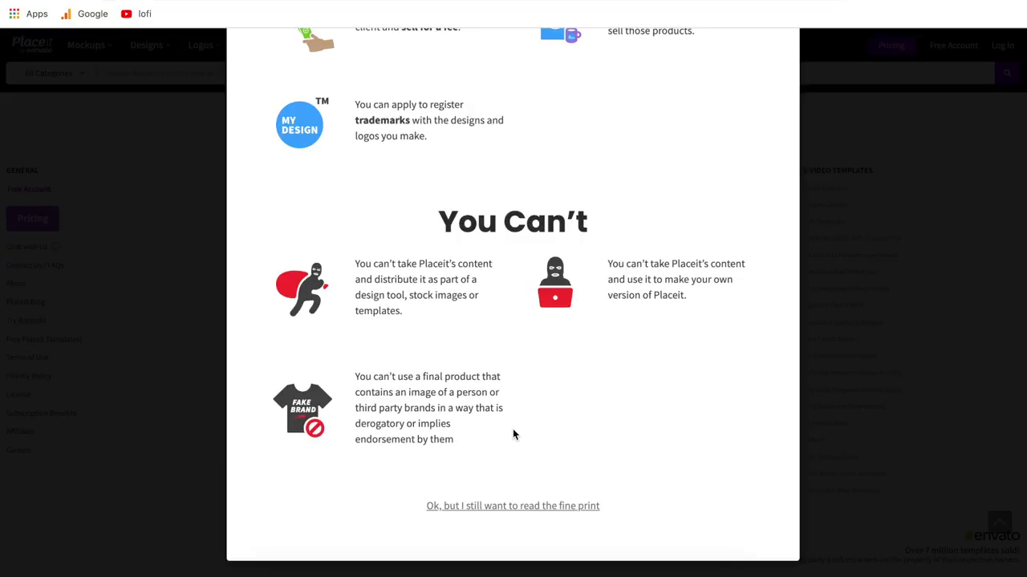
pyautogui.scroll(5, 513, 431)
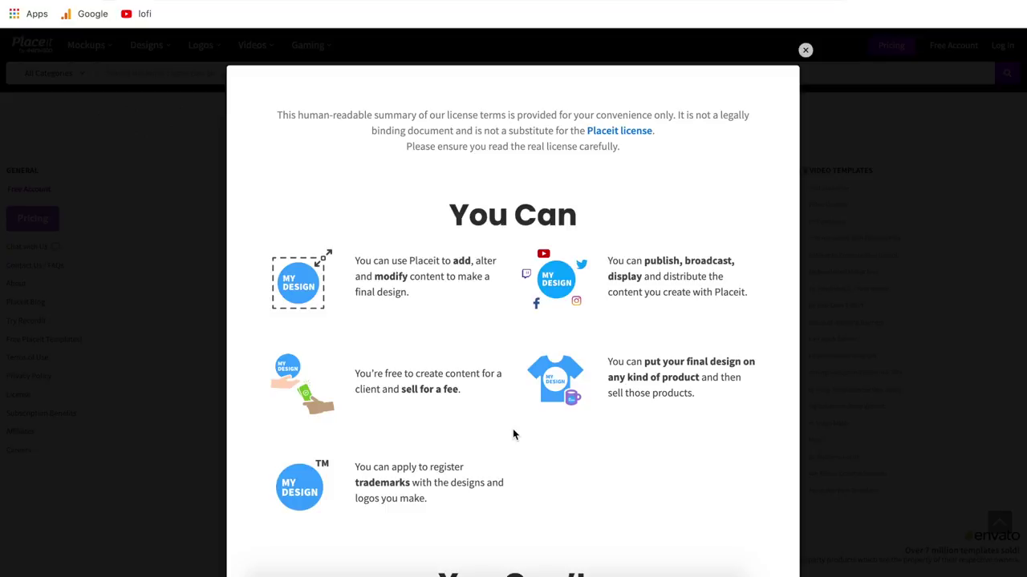
pyautogui.press('Escape')
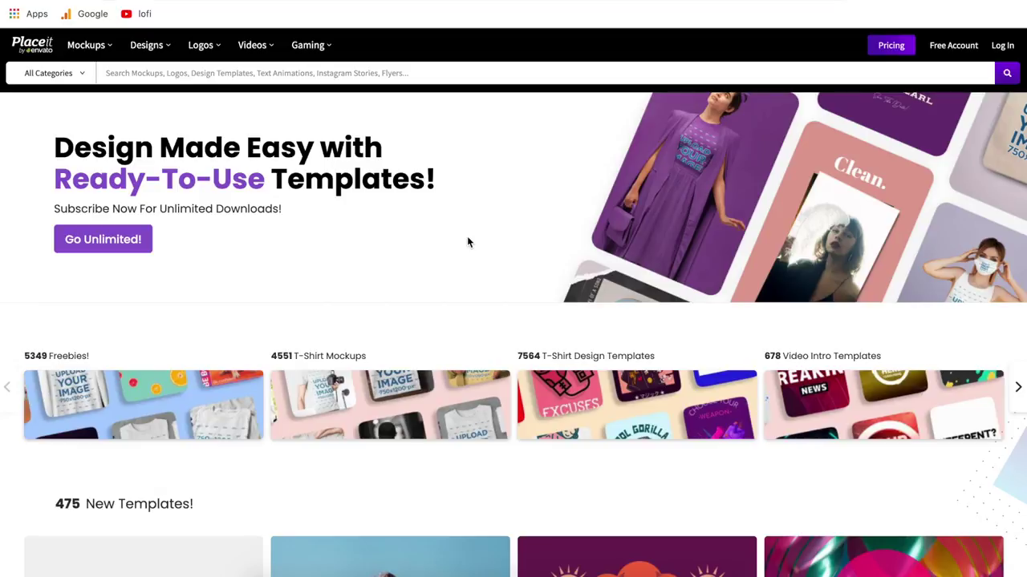
# - Look over the home page's template categories and open the Mockup Generator page
pyautogui.scroll(-3, 468, 242)
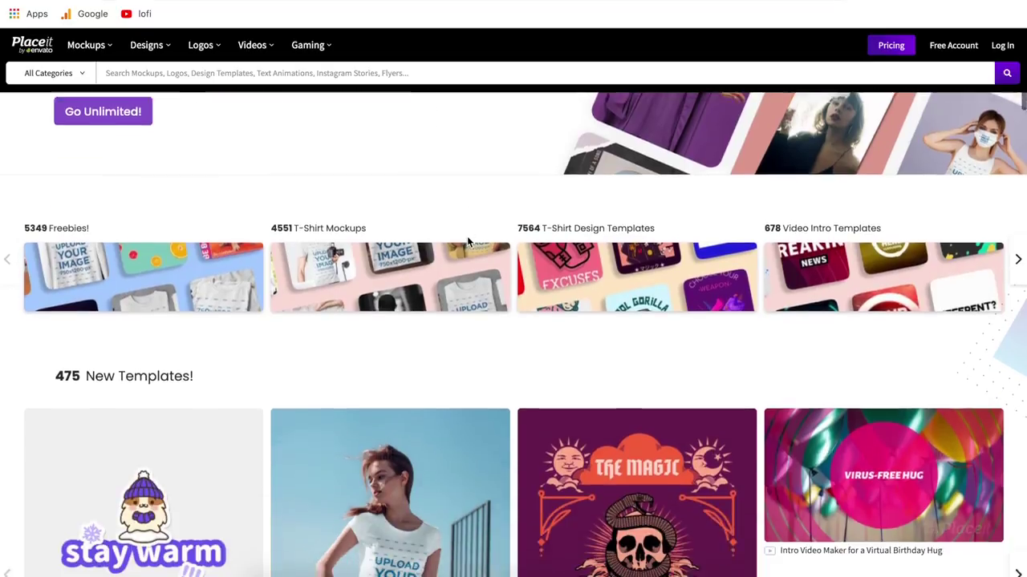
pyautogui.scroll(3, 468, 242)
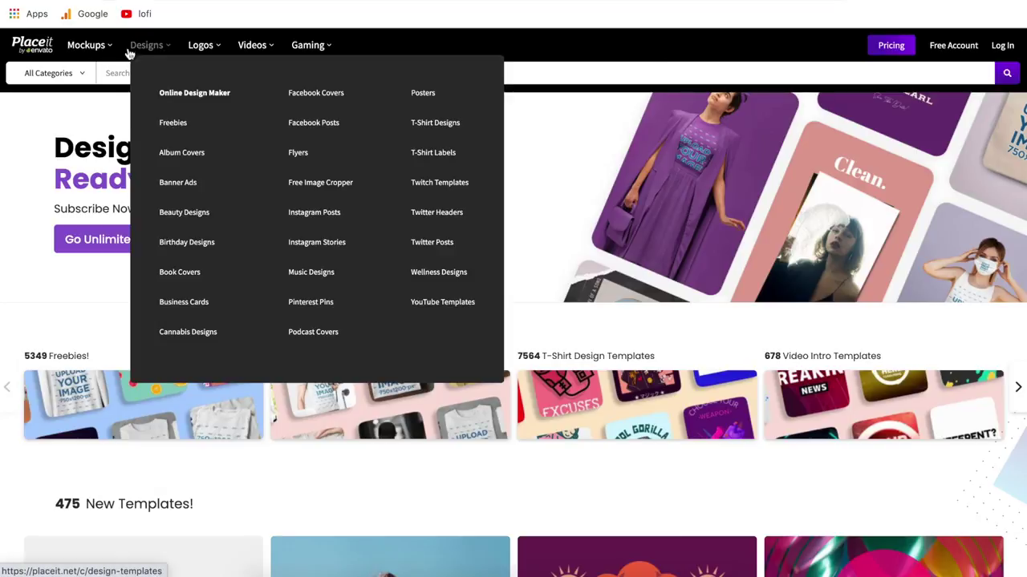
pyautogui.moveTo(97, 52)
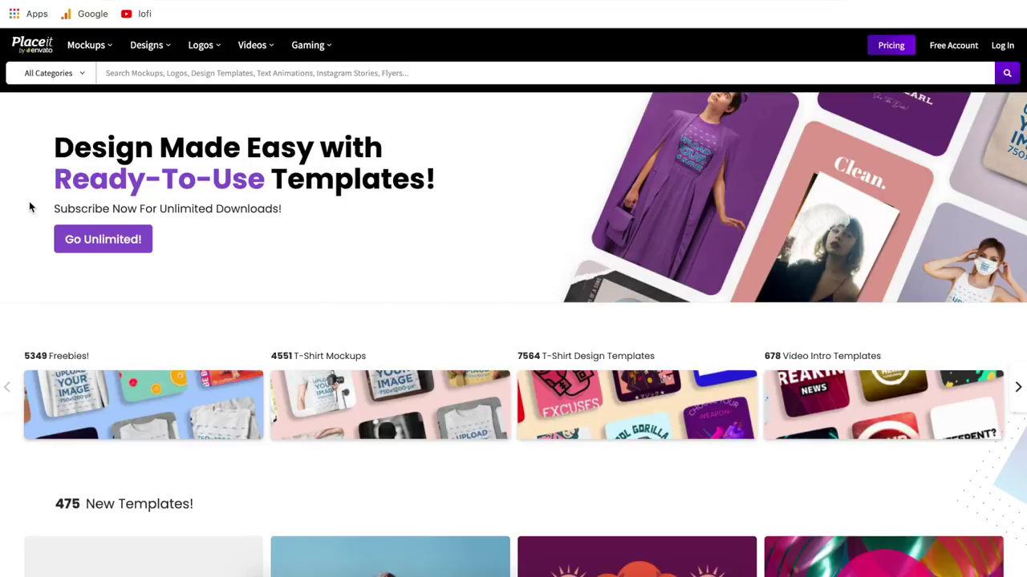
pyautogui.moveTo(146, 50)
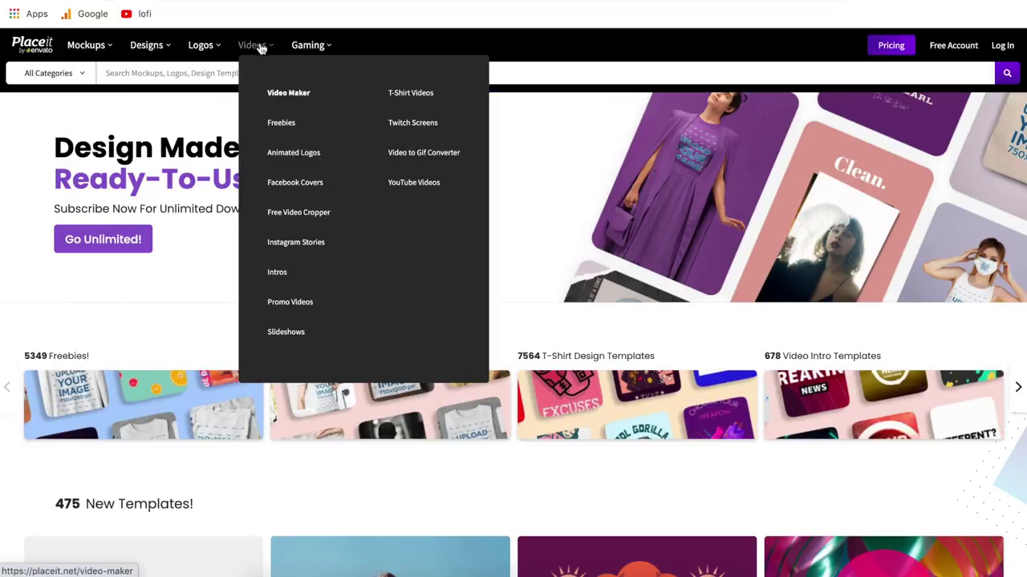
pyautogui.moveTo(308, 45)
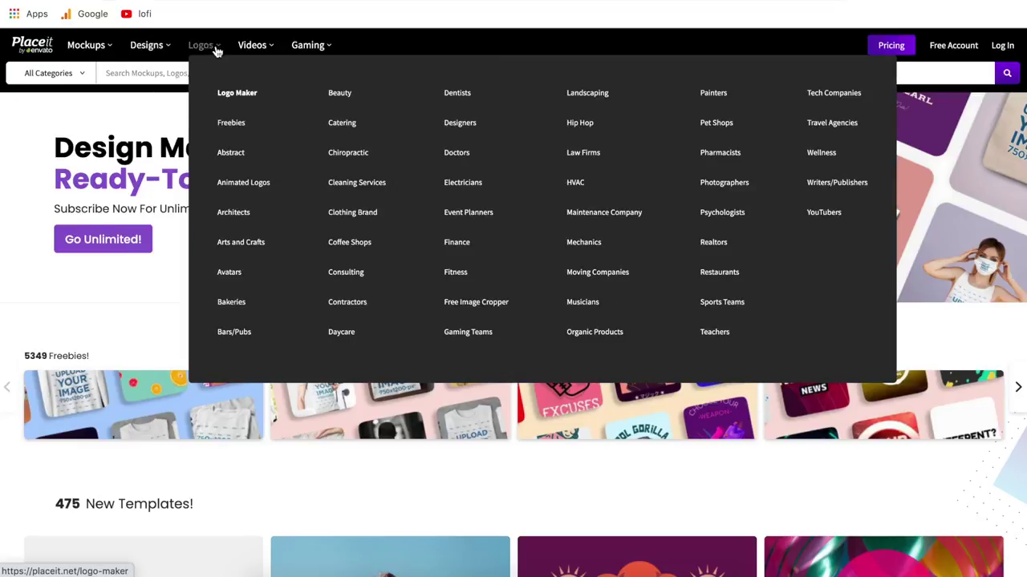
pyautogui.moveTo(268, 53)
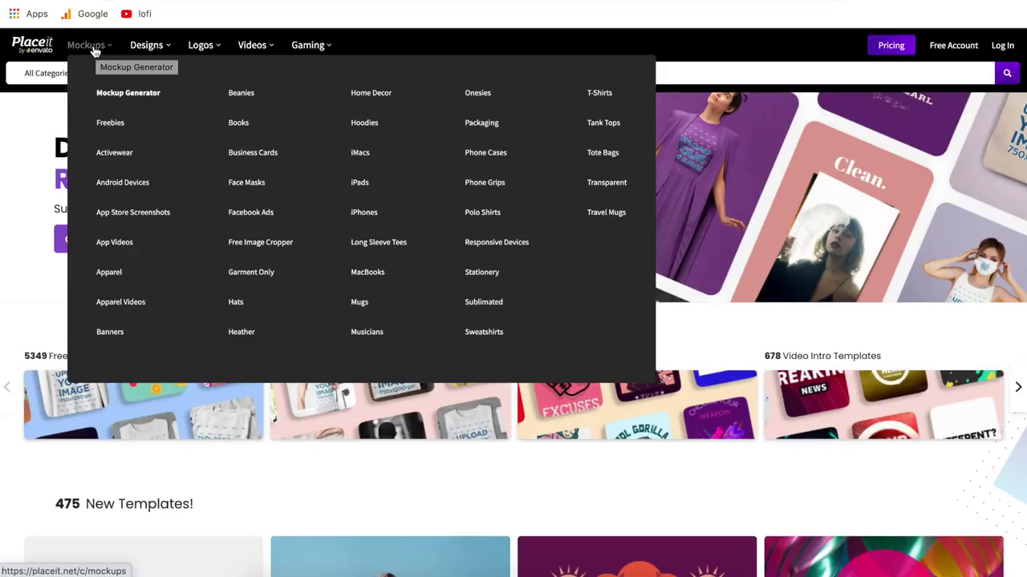
pyautogui.click(134, 99)
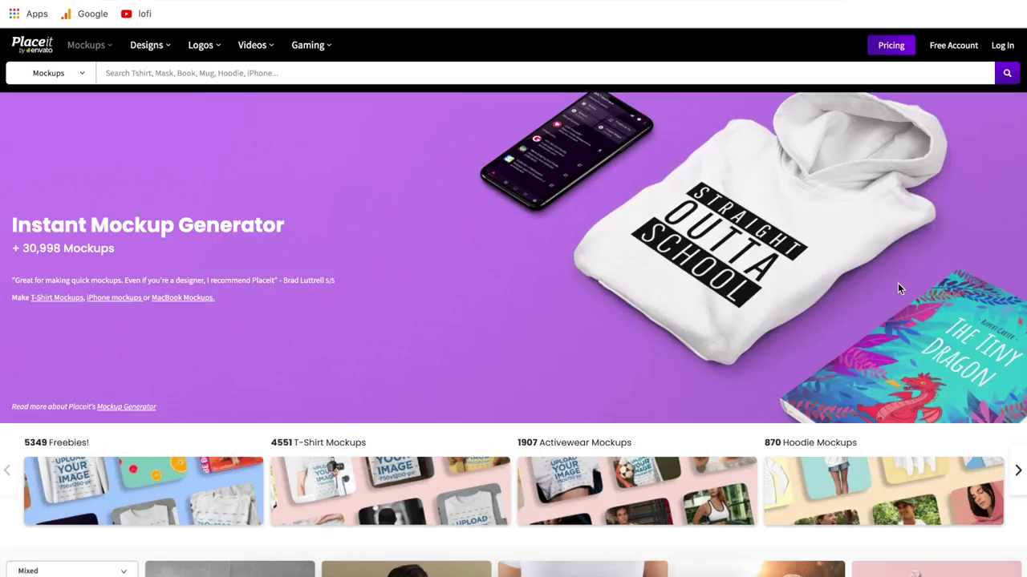
# - Browse the mockup templates and examine the list of available mockup types, from sleeve tees to iPhones
pyautogui.scroll(-3, 898, 289)
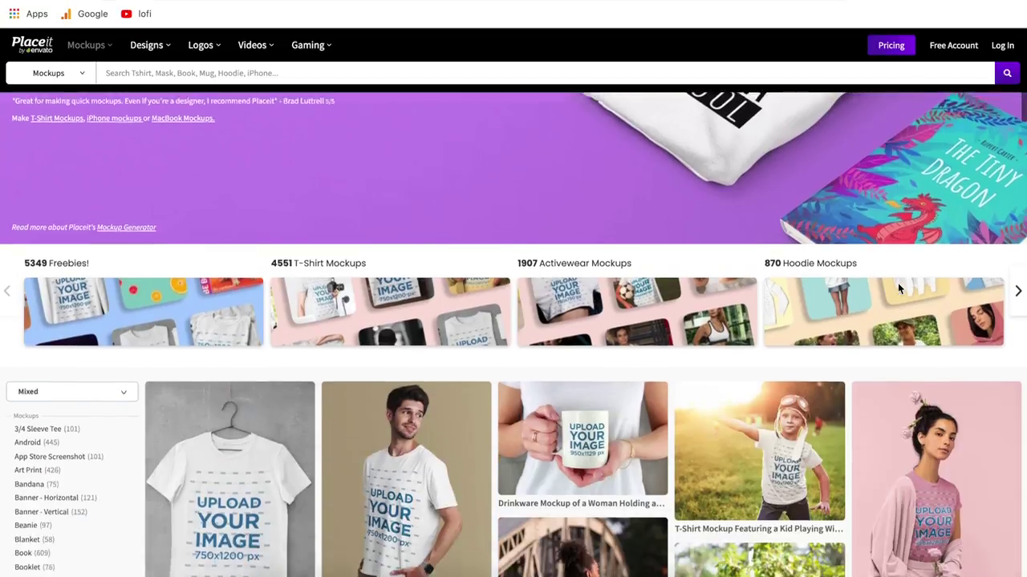
pyautogui.scroll(-3, 761, 297)
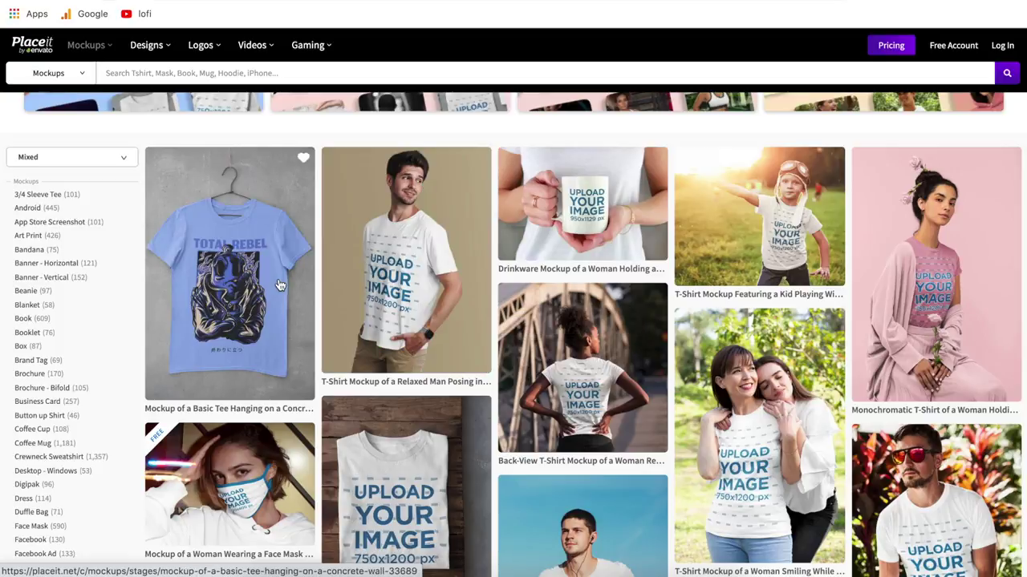
pyautogui.scroll(-5, 34, 425)
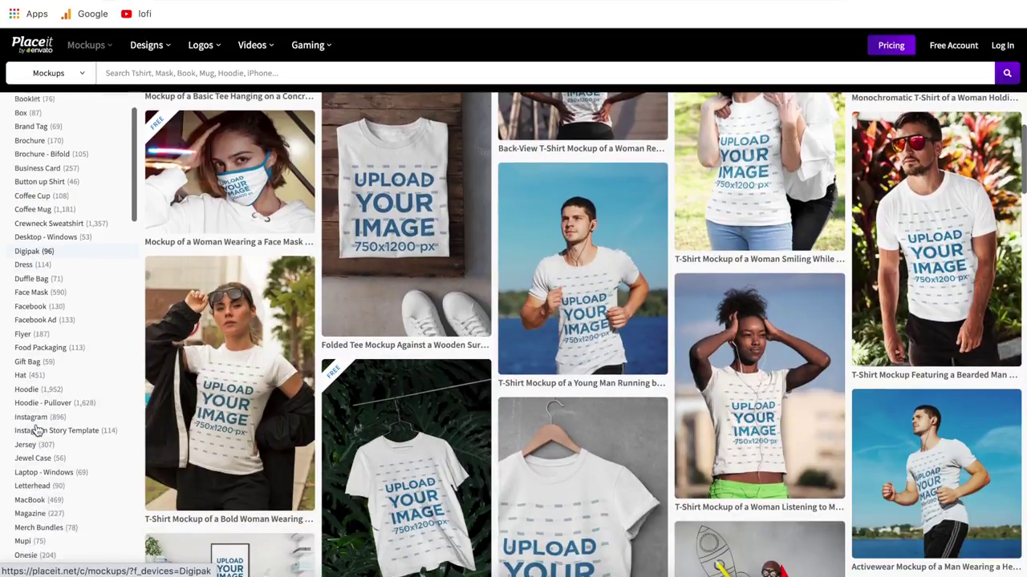
pyautogui.scroll(-6, 36, 430)
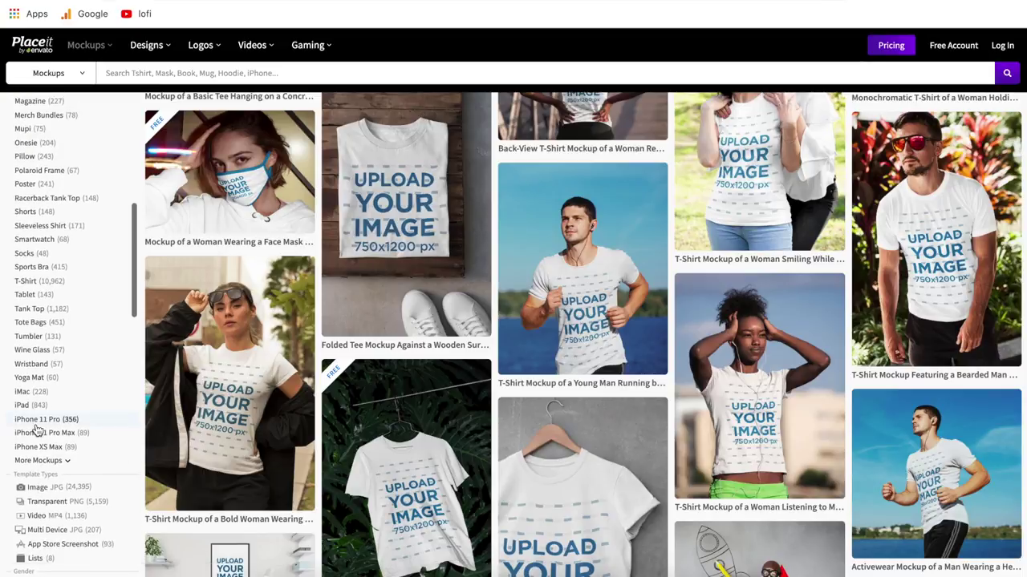
pyautogui.scroll(5, 36, 430)
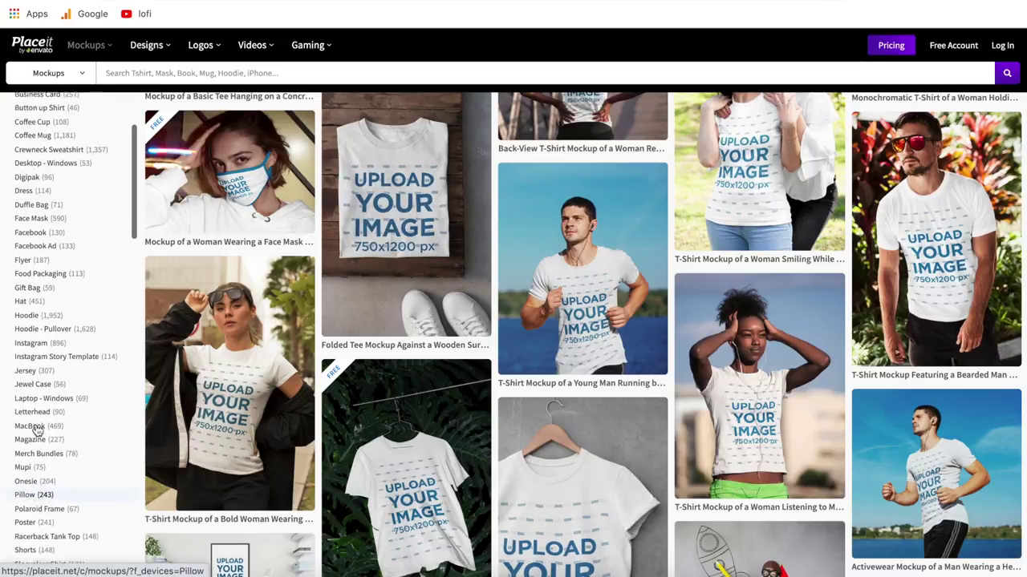
pyautogui.scroll(3, 501, 412)
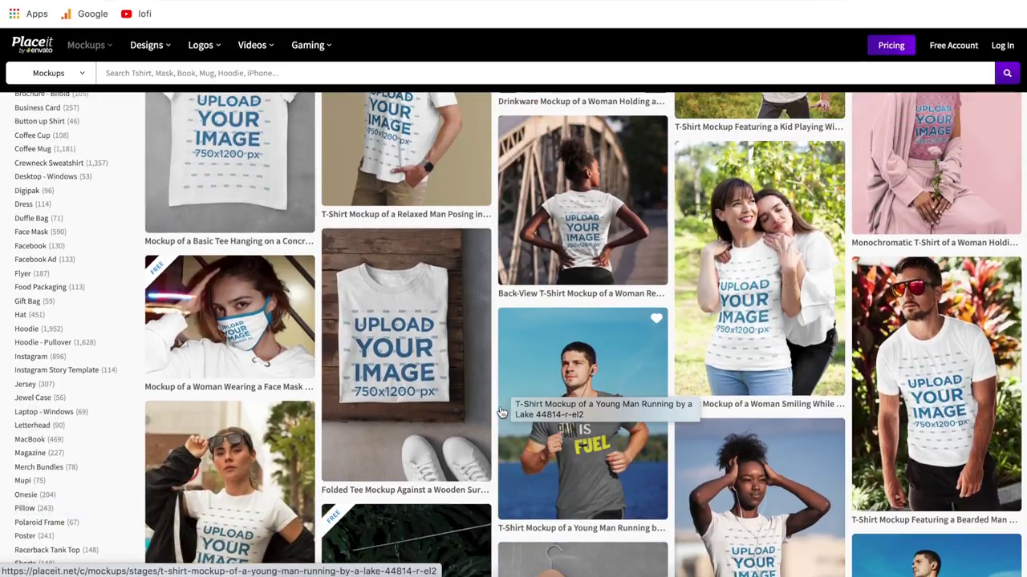
pyautogui.scroll(3, 494, 413)
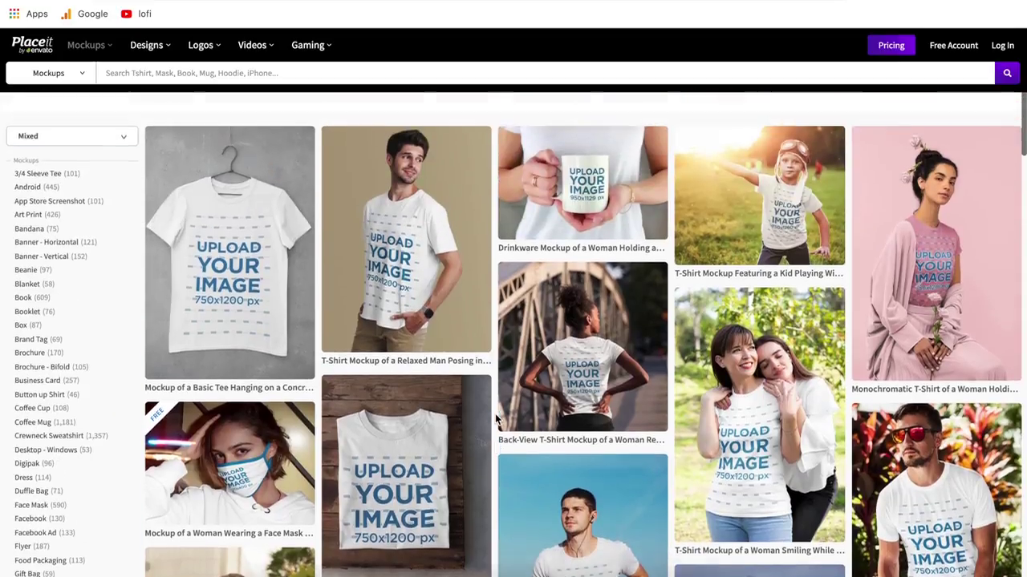
pyautogui.scroll(2, 495, 413)
pyautogui.scroll(-4, 494, 414)
pyautogui.scroll(3, 496, 428)
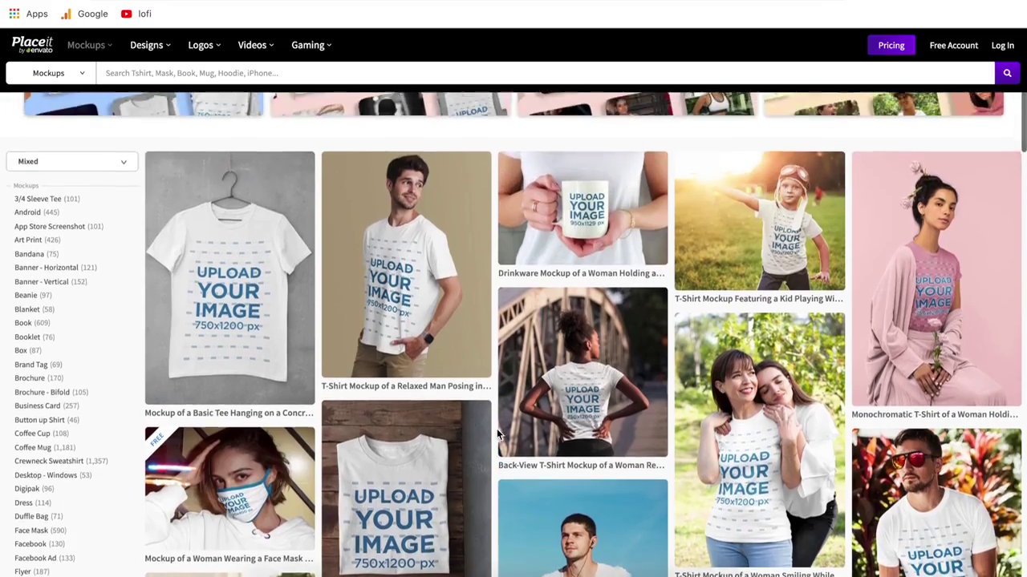
pyautogui.scroll(1, 496, 428)
pyautogui.scroll(1, 496, 429)
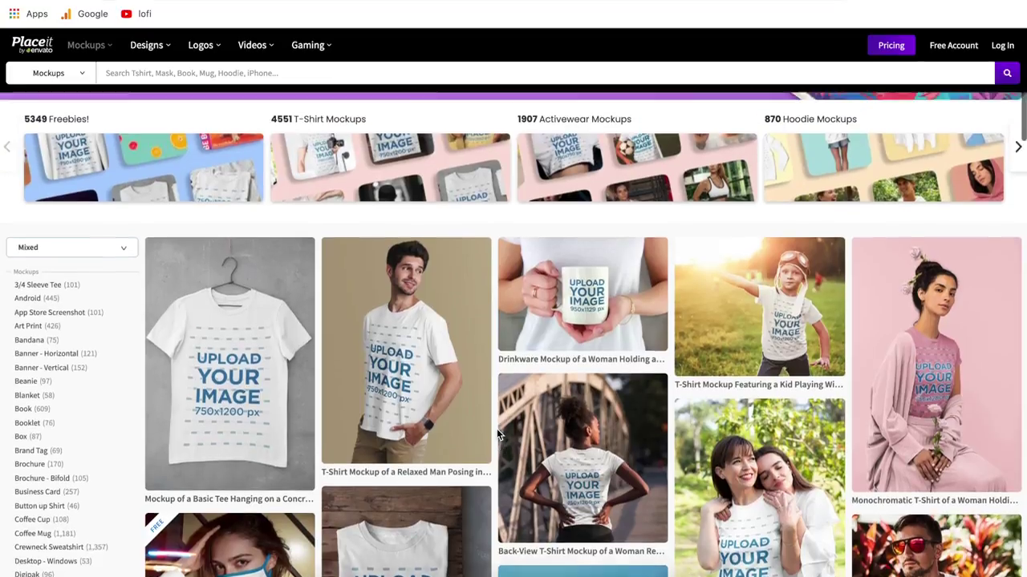
pyautogui.scroll(-4, 486, 417)
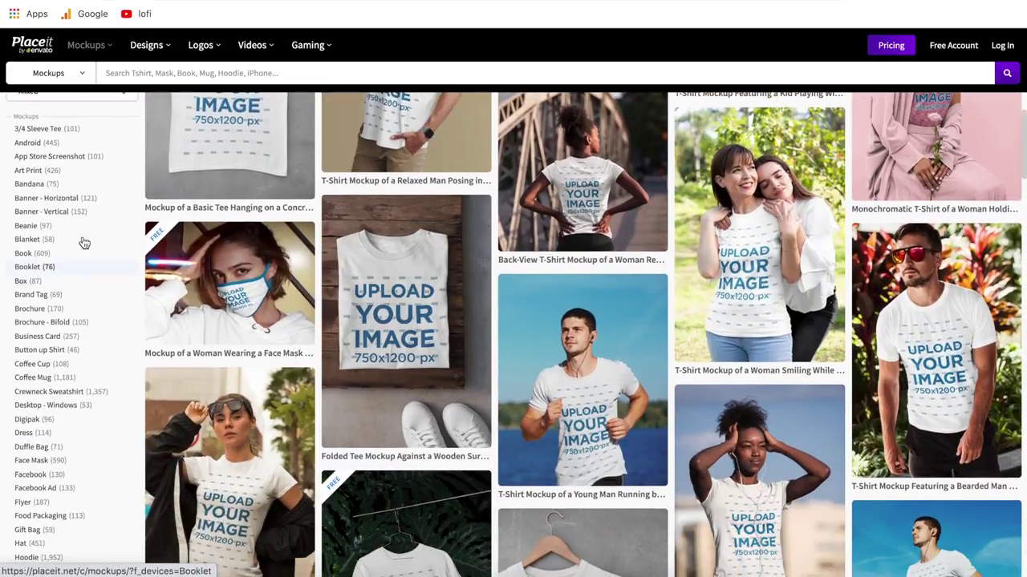
pyautogui.scroll(-2, 65, 393)
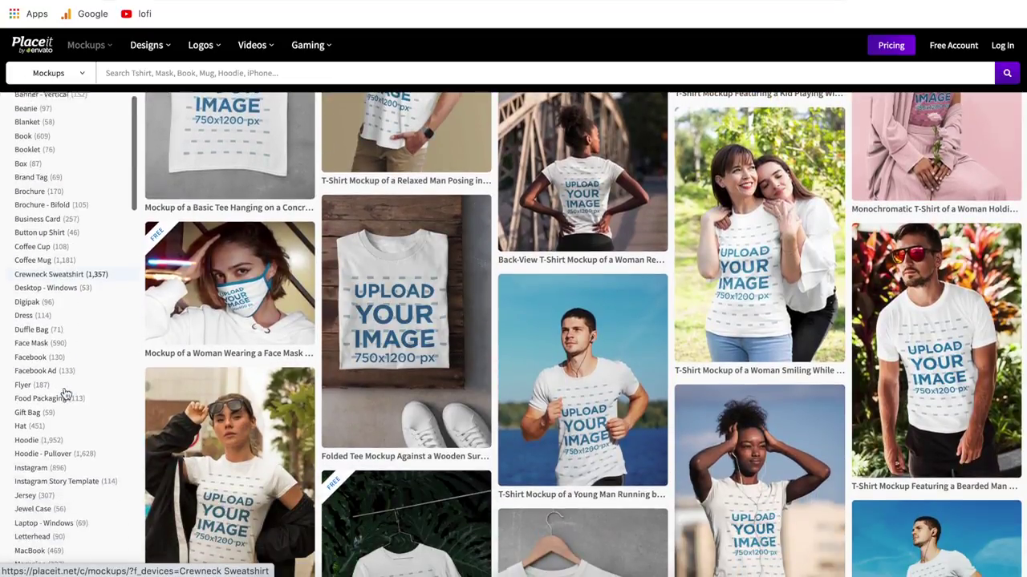
pyautogui.scroll(-2, 66, 393)
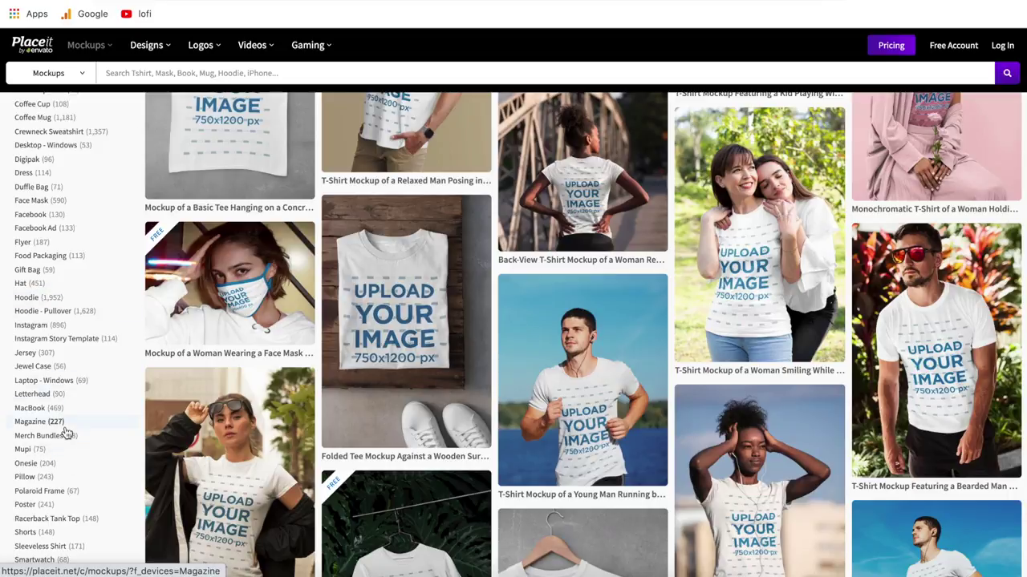
pyautogui.scroll(-4, 66, 434)
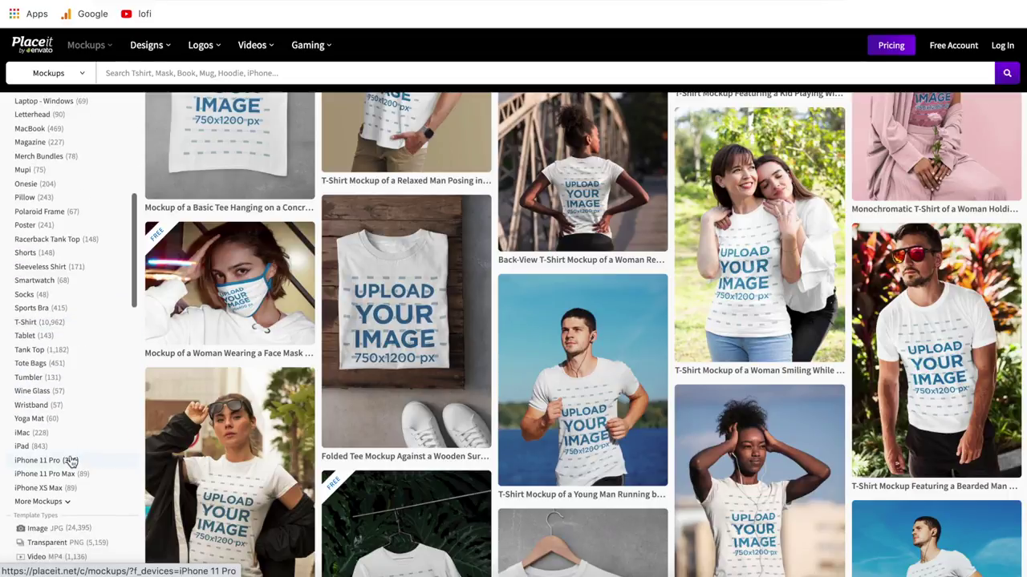
pyautogui.scroll(10, 71, 461)
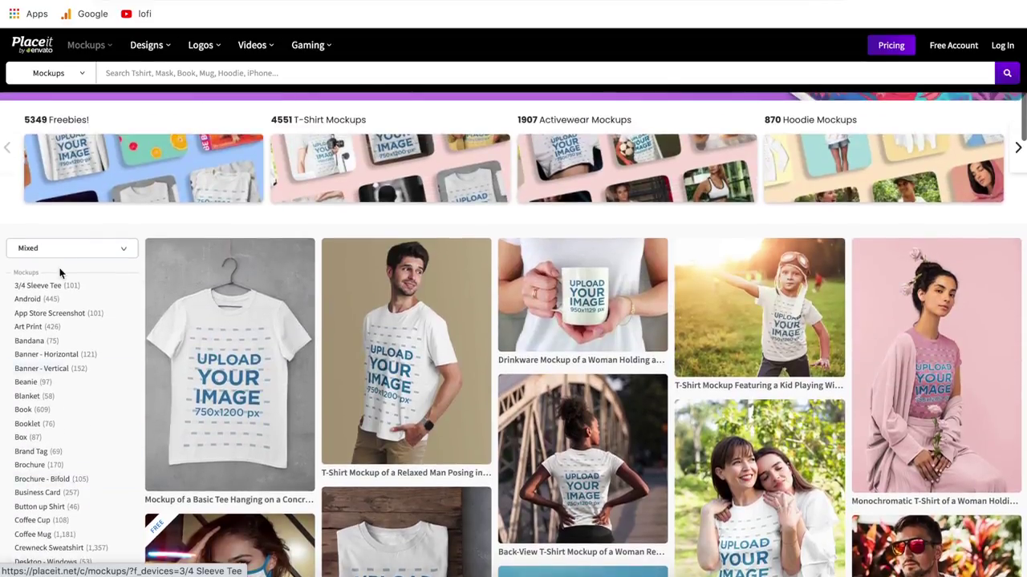
# - Sort the mockup templates by Best Selling and browse the sorted templates
pyautogui.click(65, 252)
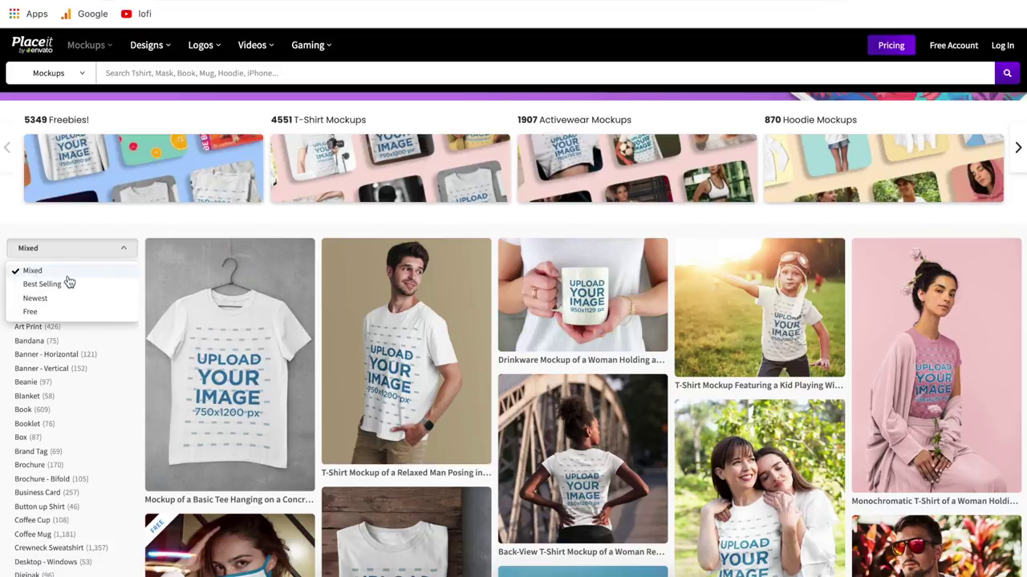
pyautogui.click(54, 287)
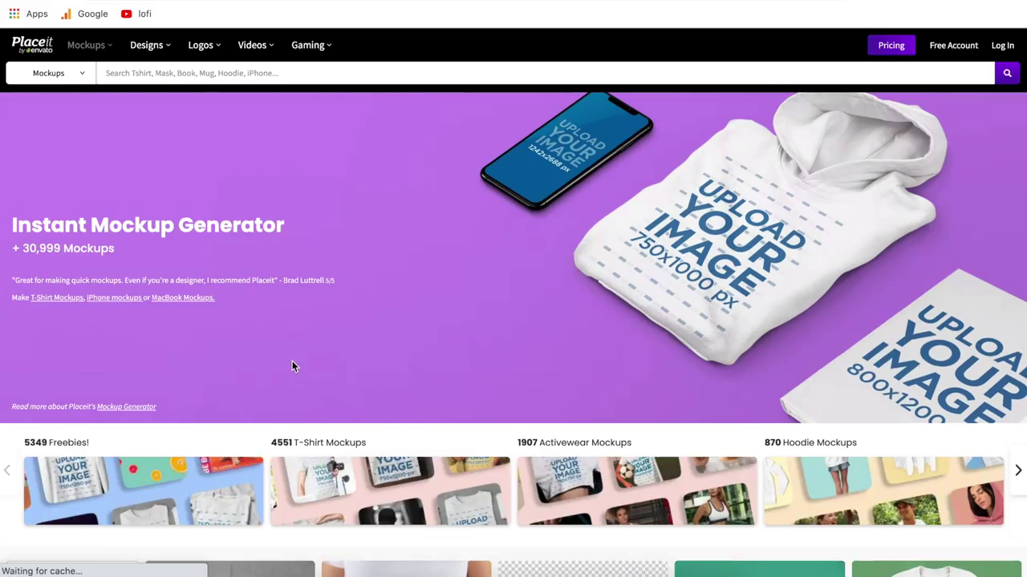
pyautogui.scroll(-3, 293, 361)
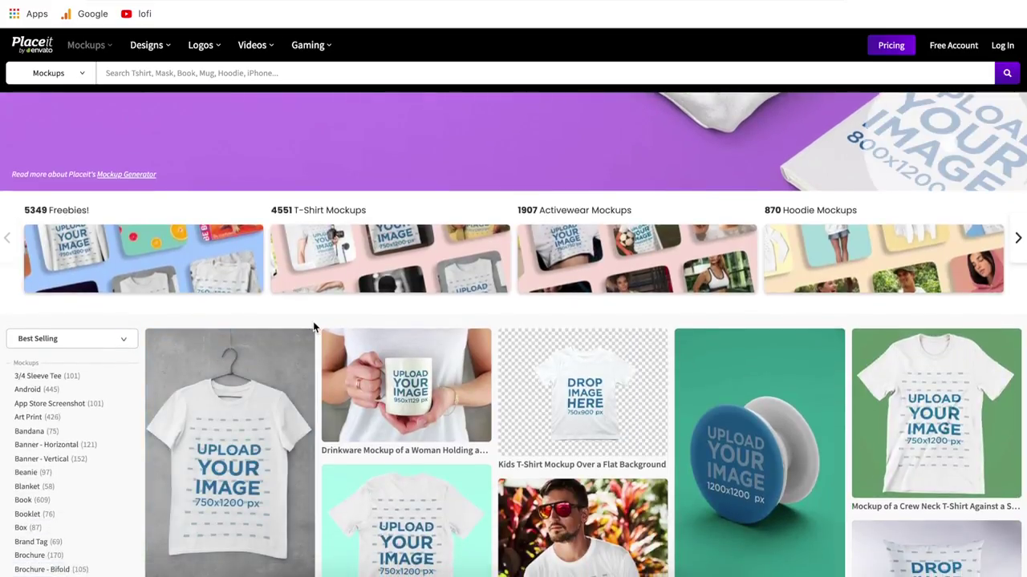
pyautogui.moveTo(185, 52)
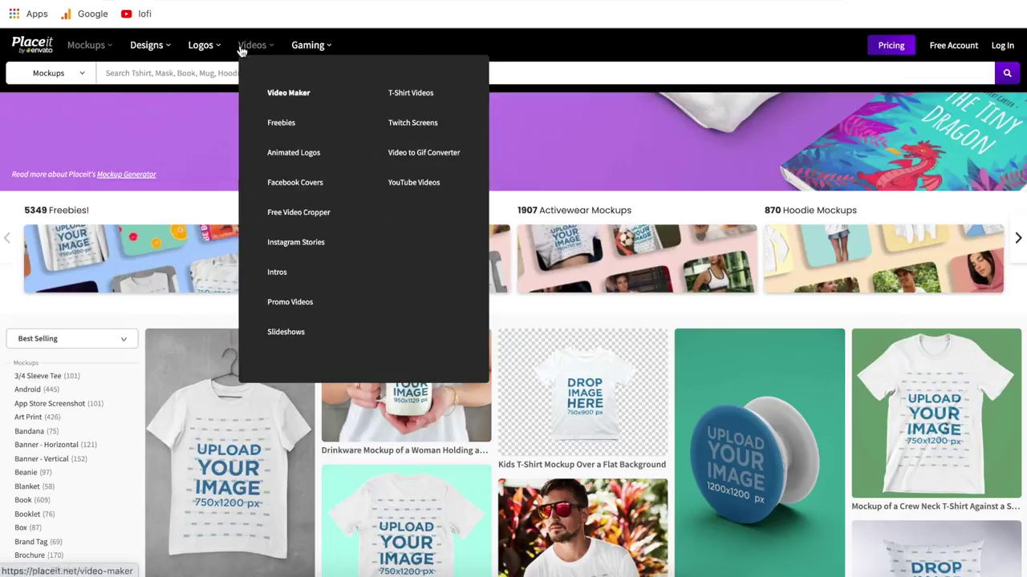
pyautogui.scroll(-5, 671, 321)
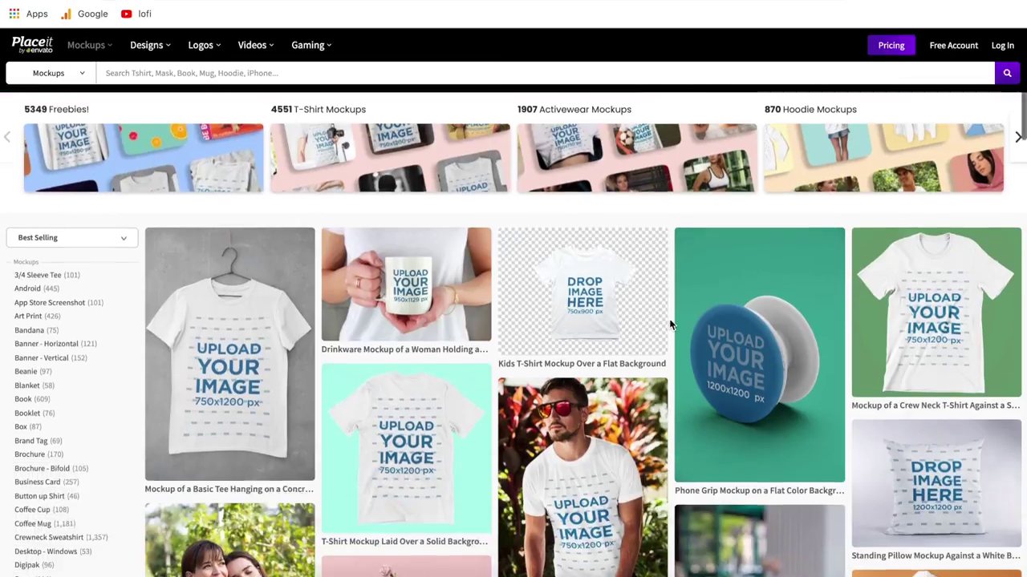
pyautogui.scroll(-1, 671, 323)
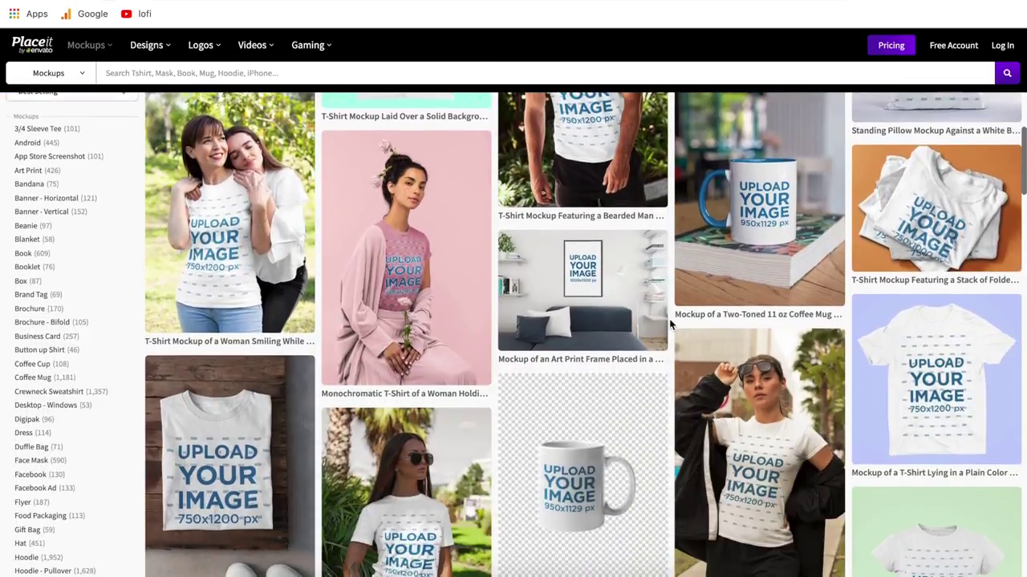
pyautogui.scroll(-5, 672, 329)
pyautogui.scroll(-20, 673, 335)
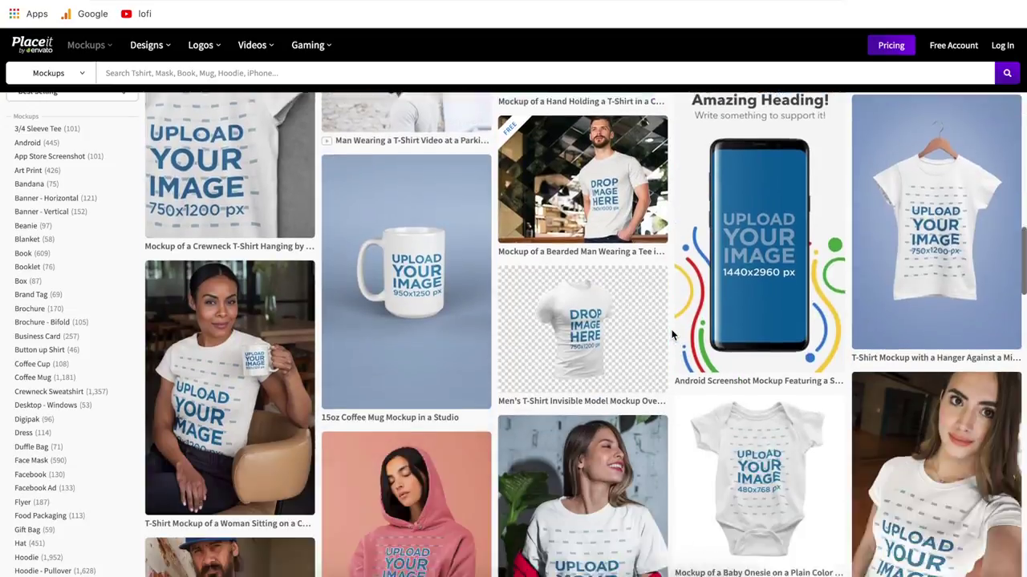
# - Browse the best-selling mockups and open the basic tee hanging on a concrete wall template
pyautogui.scroll(-1, 672, 335)
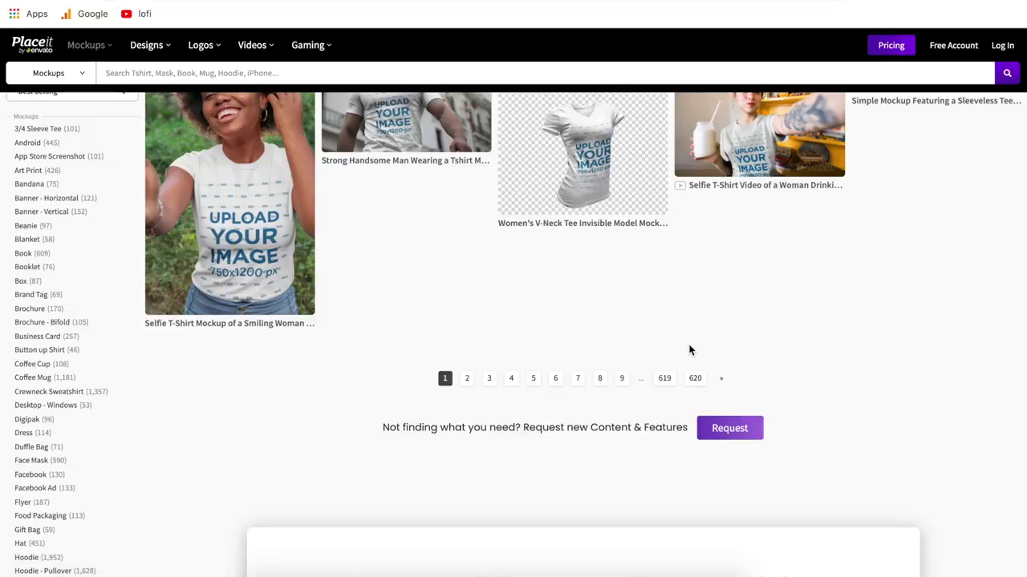
pyautogui.scroll(20, 689, 343)
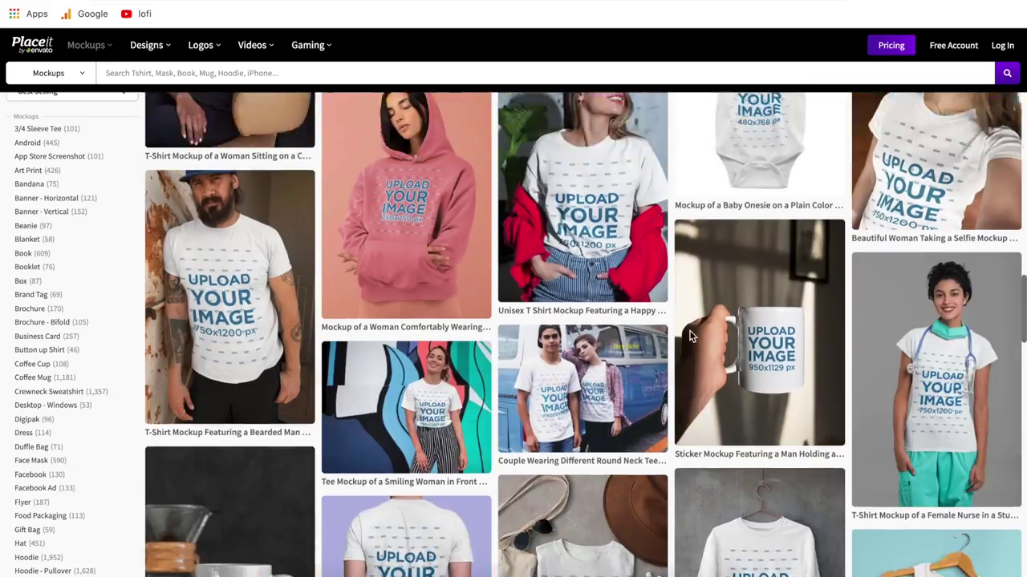
pyautogui.scroll(2, 691, 337)
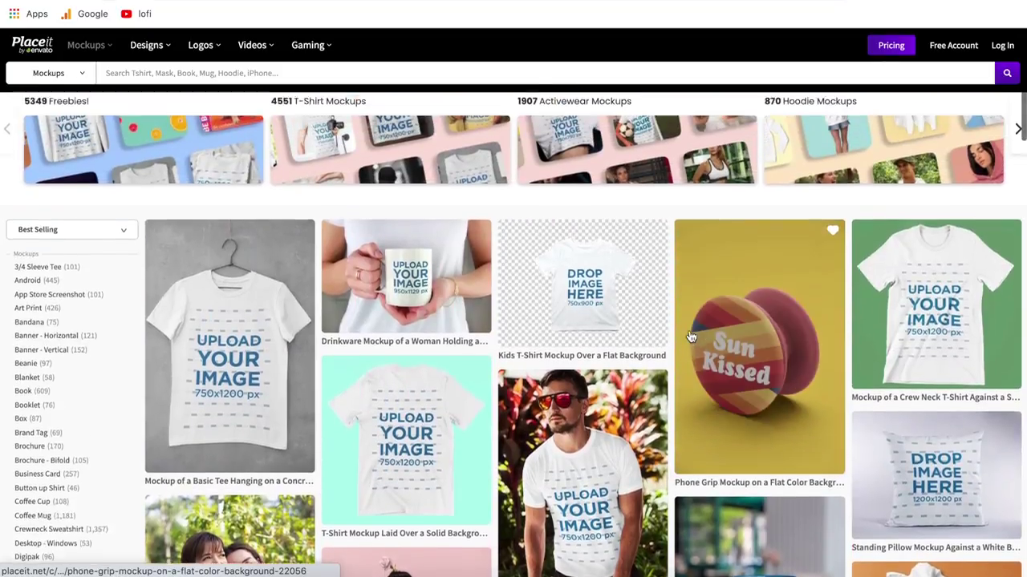
pyautogui.scroll(-3, 671, 277)
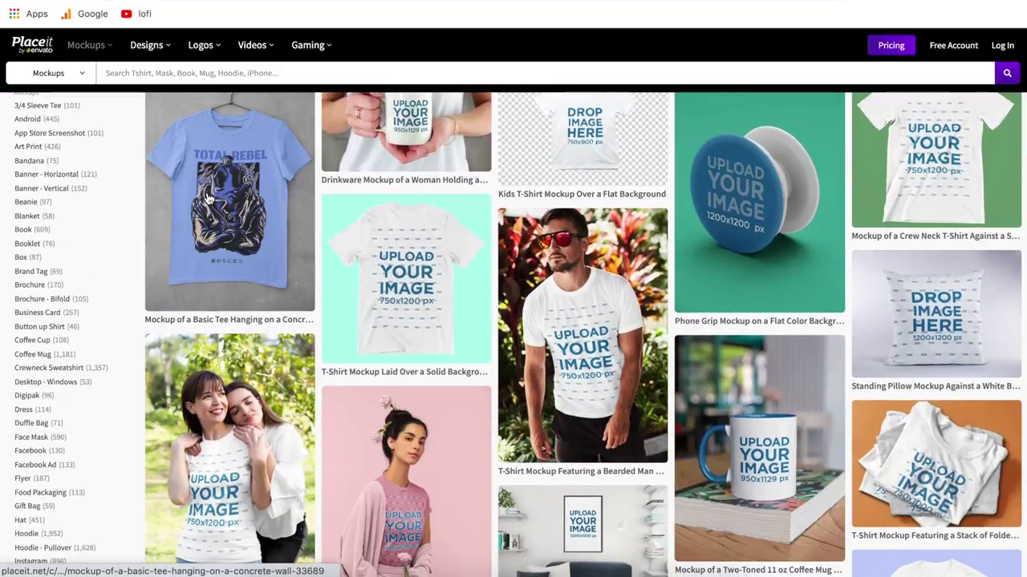
pyautogui.click(207, 199)
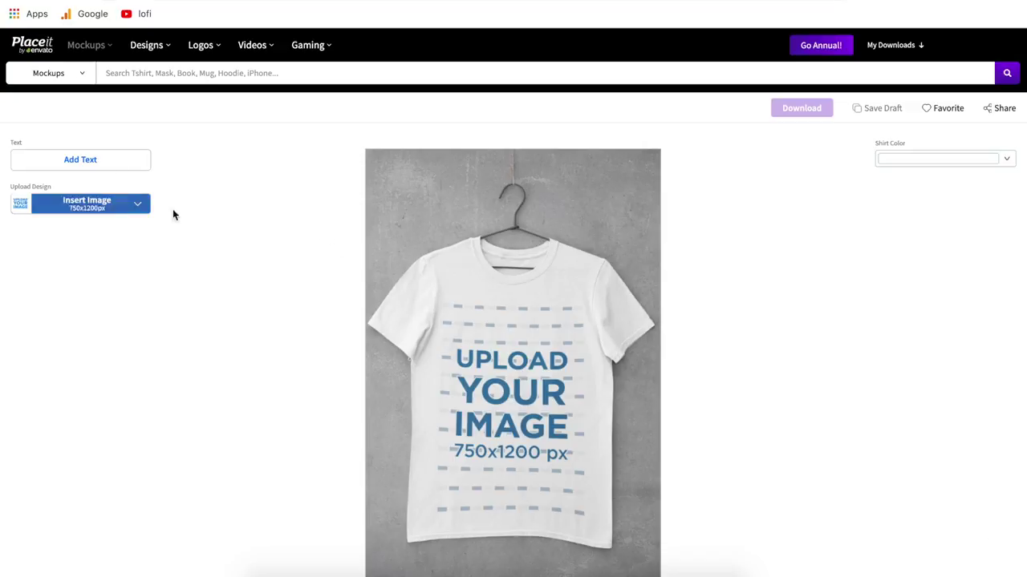
# - Add a text element to the T-shirt mockup and place it above the shirt, over the hanger
pyautogui.click(71, 161)
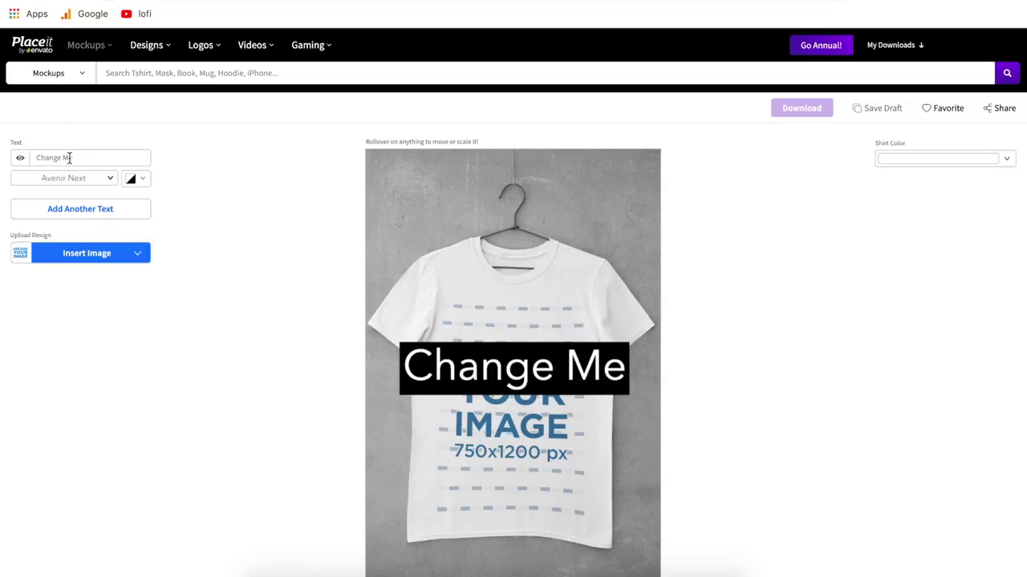
pyautogui.moveTo(501, 373); pyautogui.dragTo(505, 192)
pyautogui.moveTo(633, 223)
pyautogui.mouseDown()
pyautogui.moveTo(561, 202)
pyautogui.moveTo(623, 238)
pyautogui.mouseUp()
pyautogui.click(200, 189)
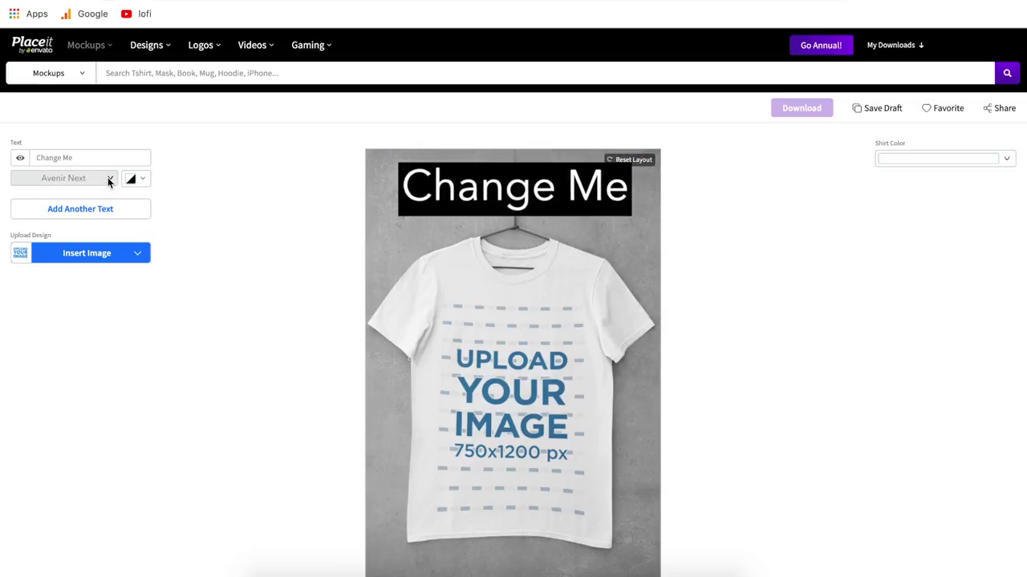
# - Look over the suggested fonts and text colors, and make the added text's background transparent
pyautogui.click(107, 178)
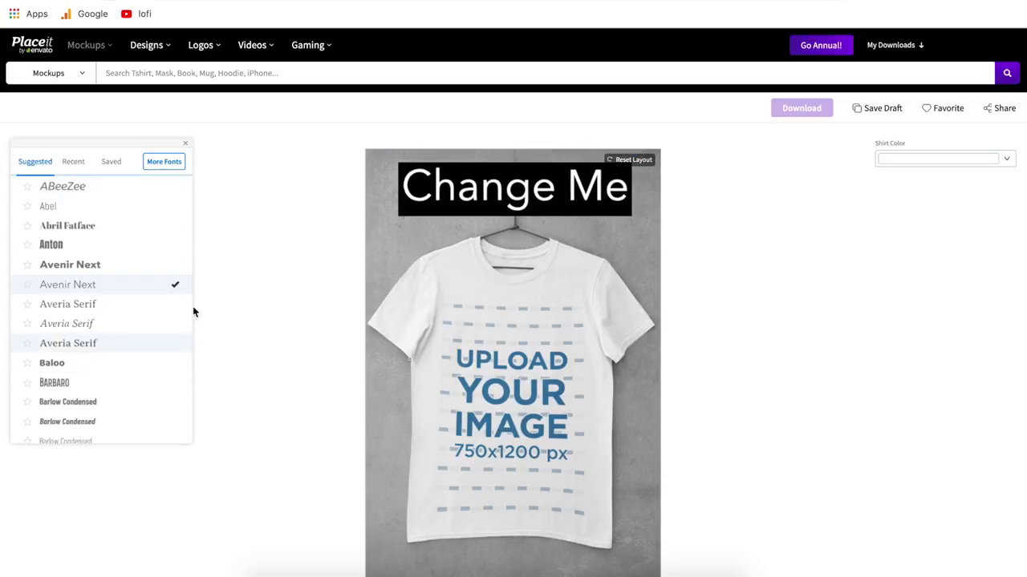
pyautogui.click(263, 291)
pyautogui.click(145, 183)
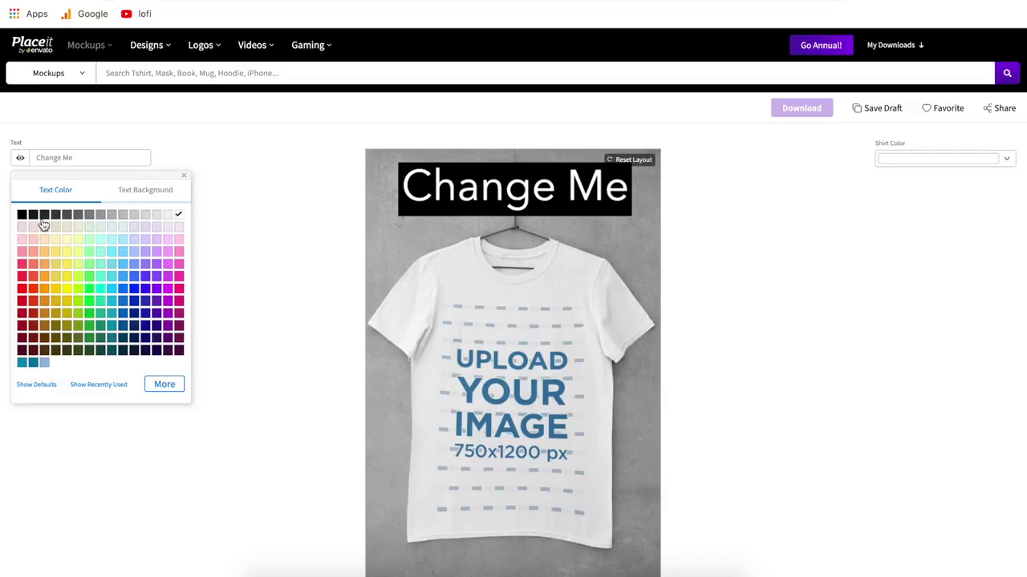
pyautogui.click(145, 194)
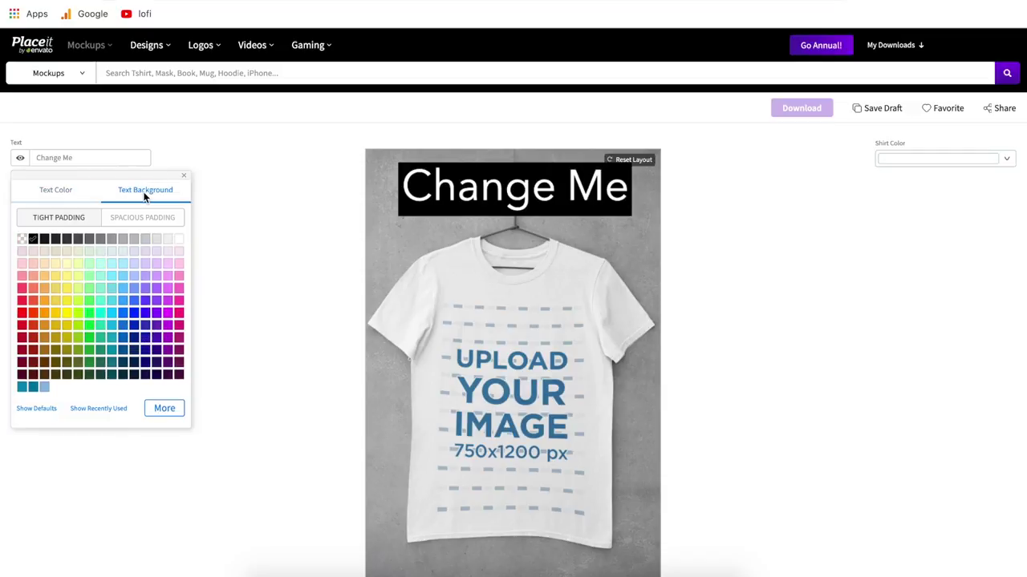
pyautogui.click(22, 240)
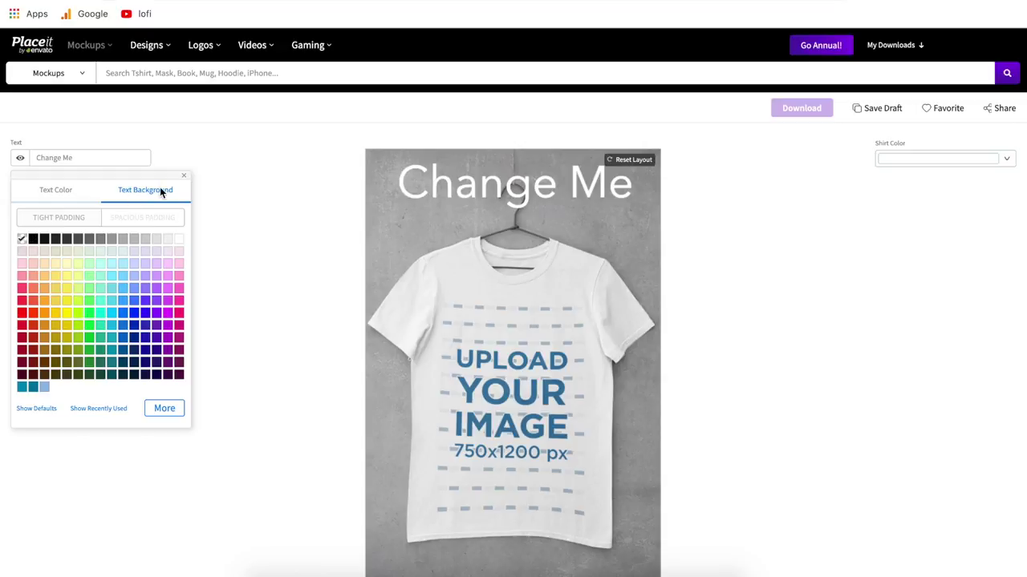
pyautogui.click(221, 232)
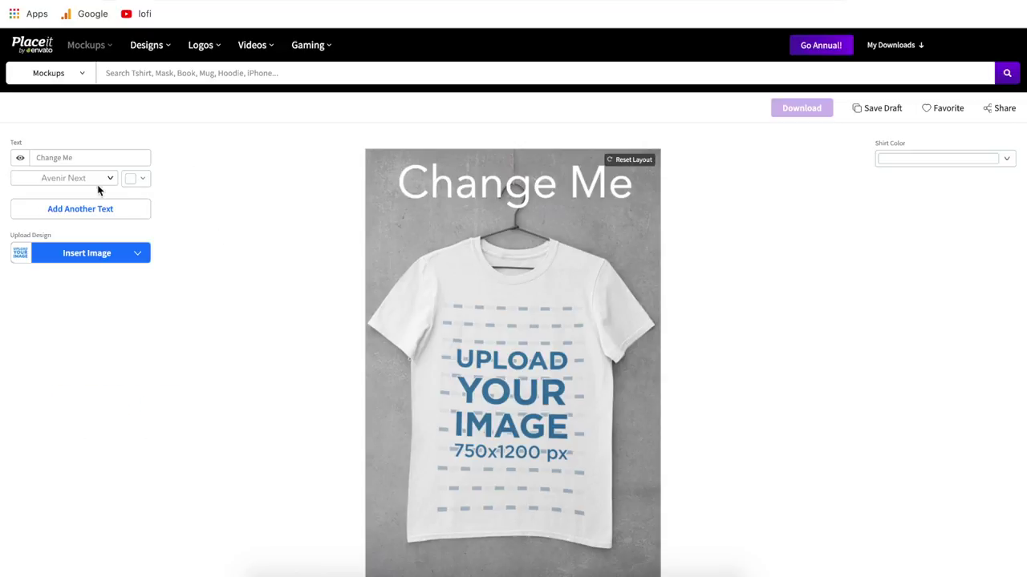
# - Move the "Change Me" text off the mockup image and hide the text layer
pyautogui.click(101, 157)
pyautogui.moveTo(101, 157); pyautogui.dragTo(43, 159)
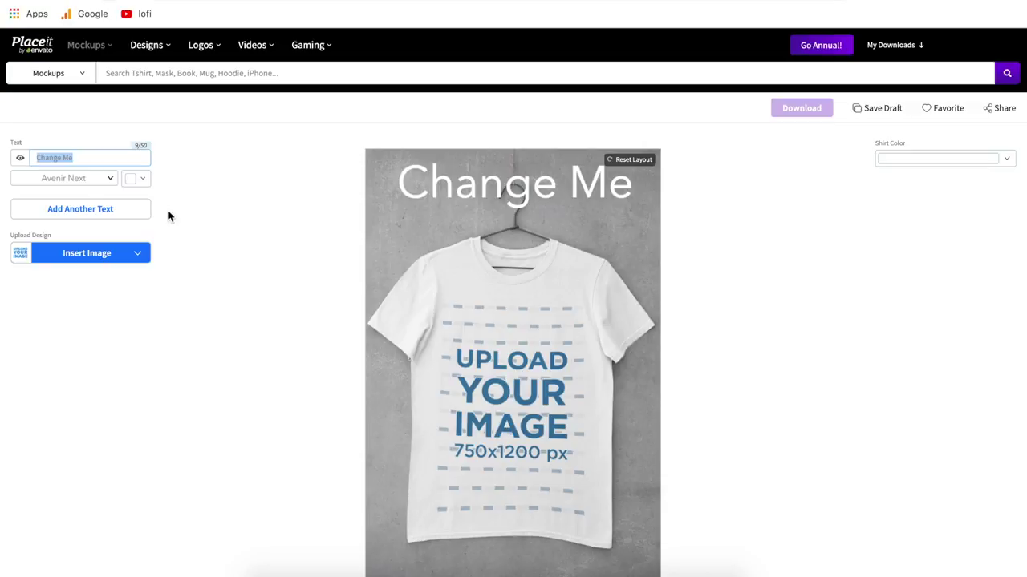
pyautogui.moveTo(533, 192); pyautogui.dragTo(237, 192)
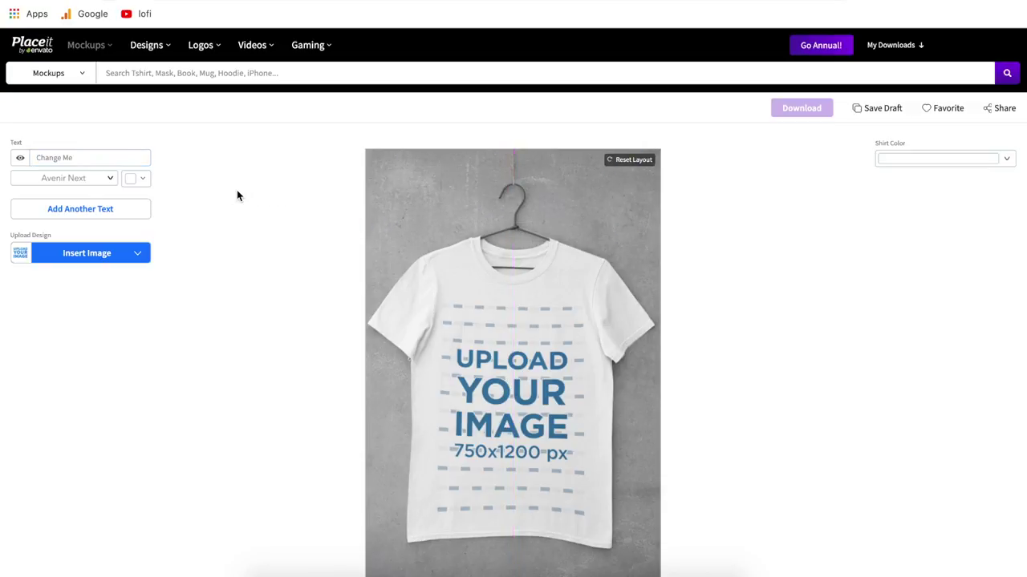
pyautogui.click(20, 159)
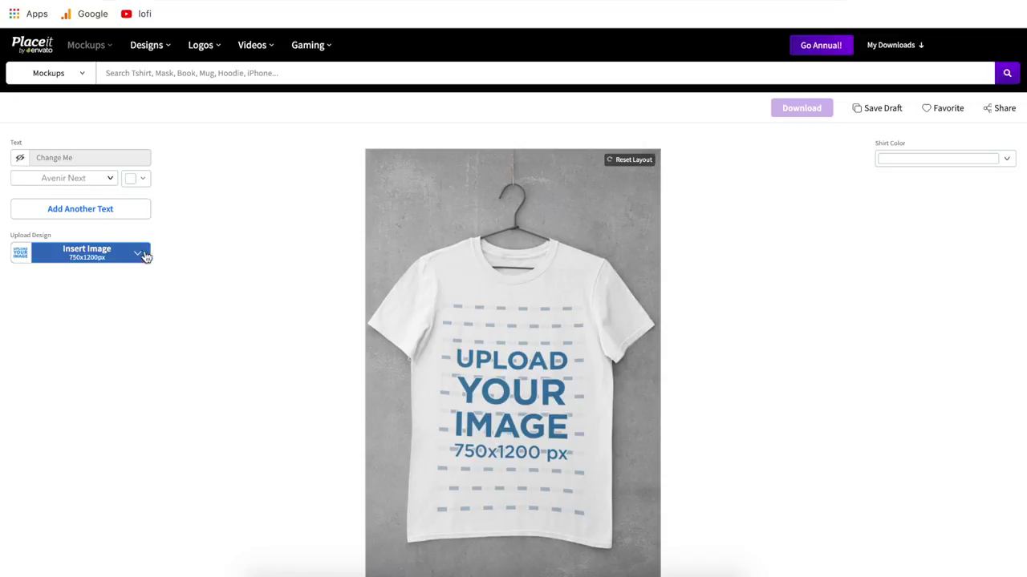
# - Upload the Jenny Lake Rafting design from the device, move it up and enlarge it slightly, apply the crop, and reopen its resize view
pyautogui.click(100, 263)
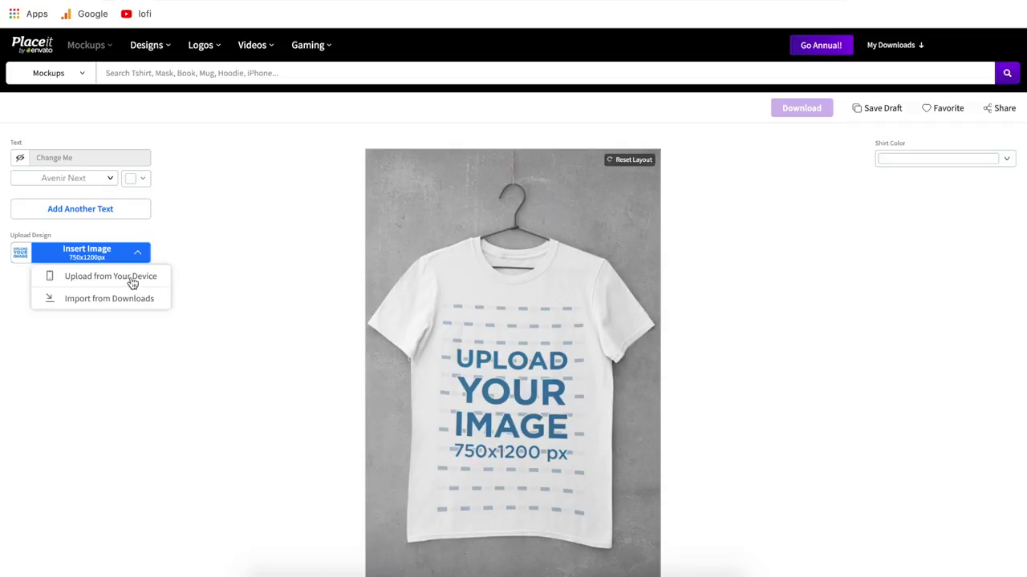
pyautogui.click(133, 282)
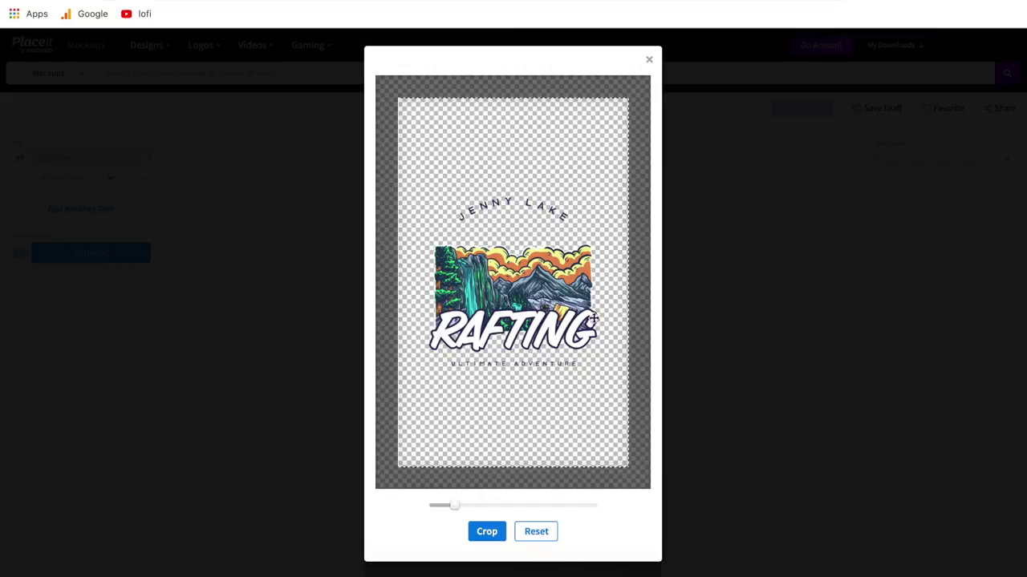
pyautogui.moveTo(511, 265); pyautogui.dragTo(511, 183)
pyautogui.moveTo(454, 506); pyautogui.dragTo(460, 505)
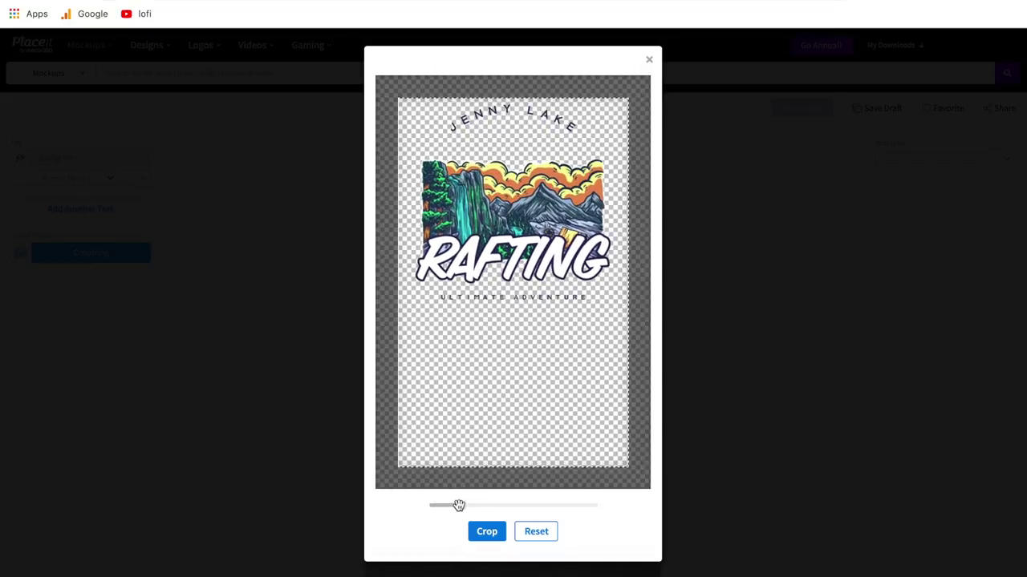
pyautogui.click(490, 535)
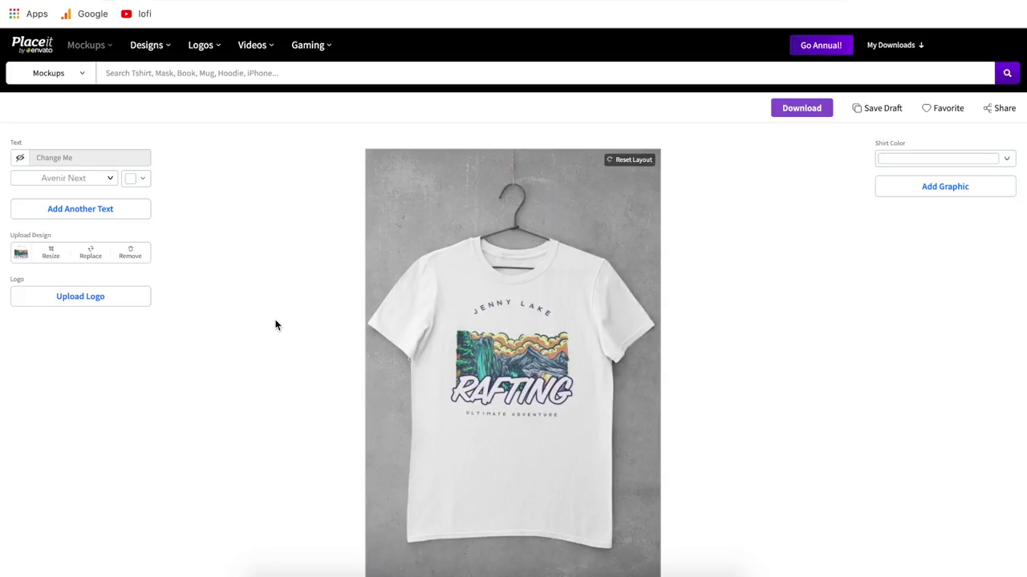
pyautogui.click(50, 257)
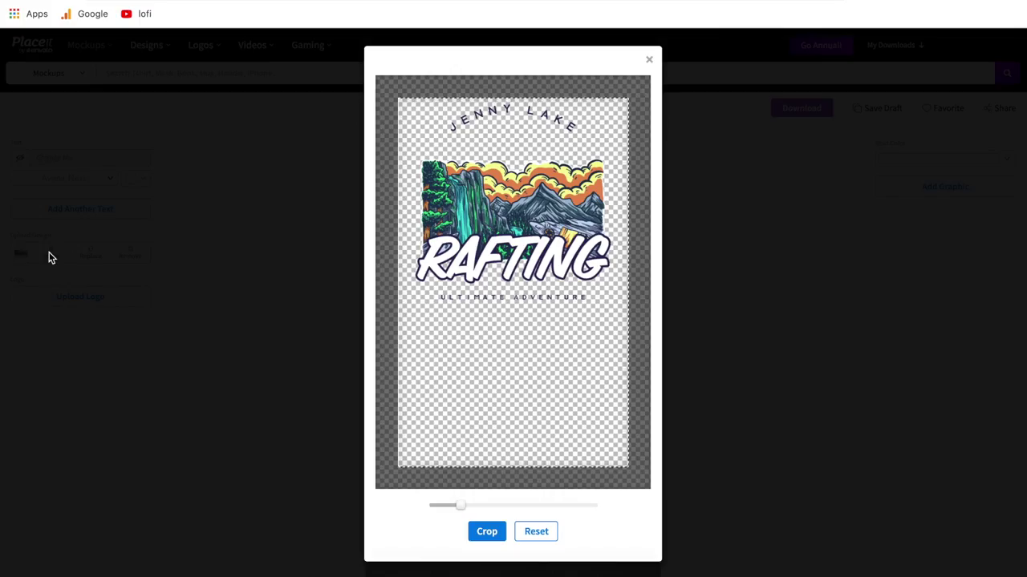
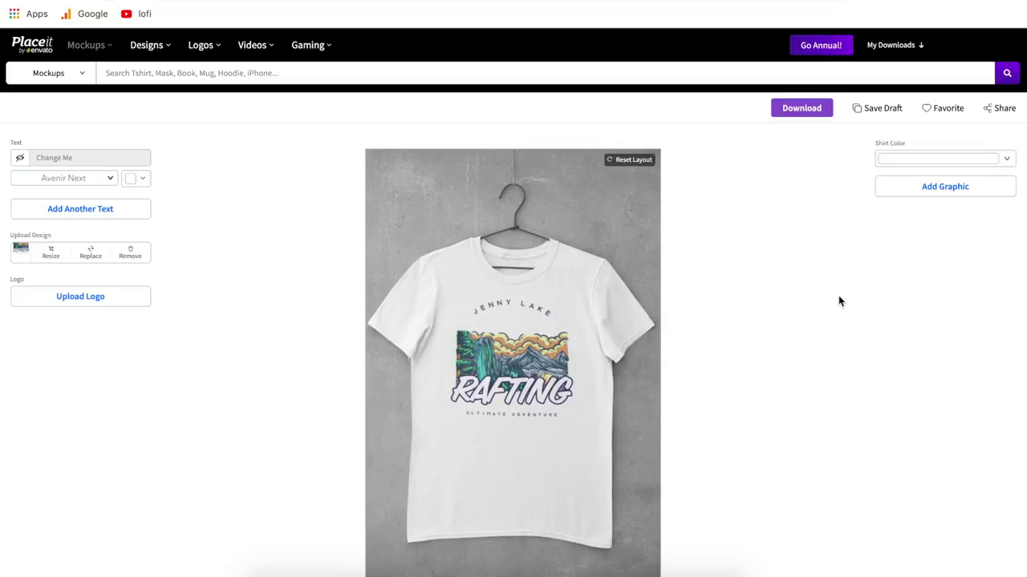
# - Try adding a graphic to the mockup, move it off the shirt, and set the graphic to No Image
pyautogui.click(953, 193)
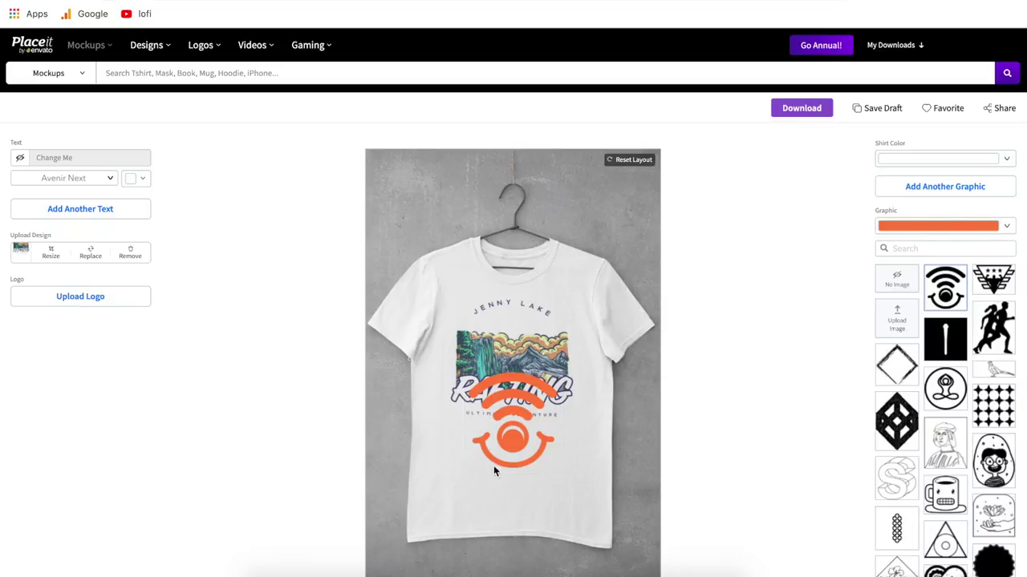
pyautogui.moveTo(493, 467); pyautogui.dragTo(615, 215)
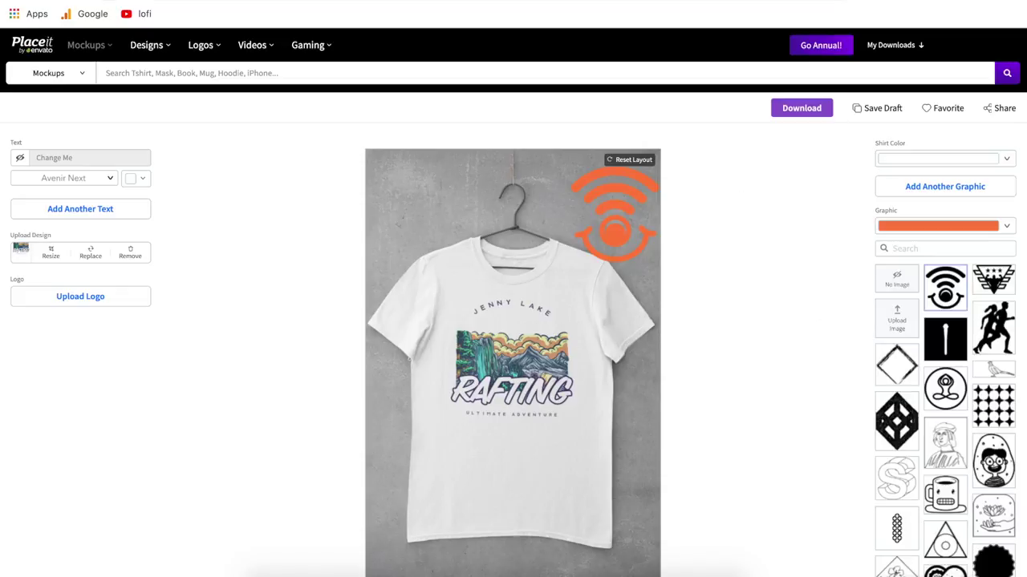
pyautogui.moveTo(600, 218); pyautogui.dragTo(762, 190)
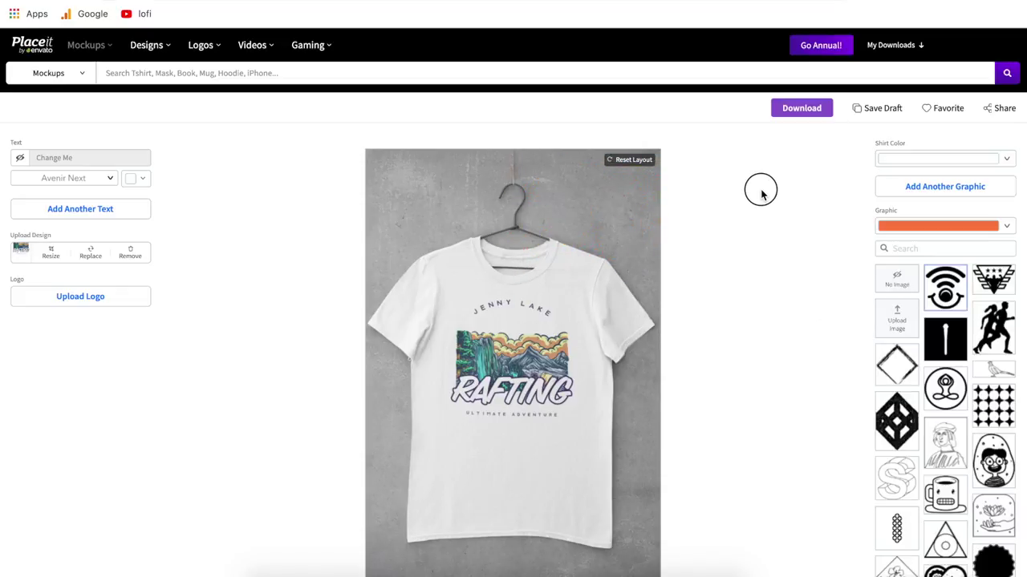
pyautogui.click(889, 287)
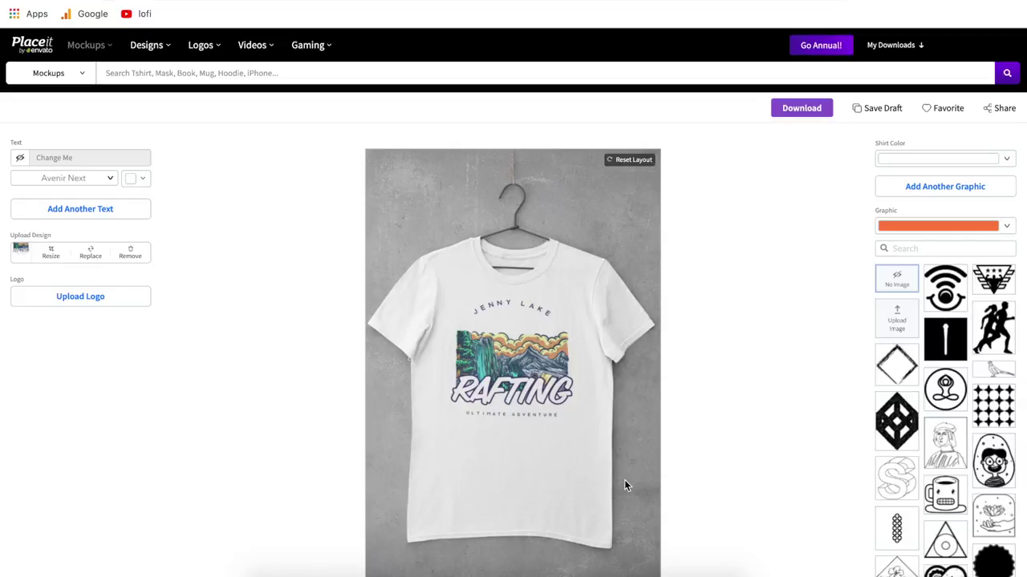
# - Generate the finished T-shirt mockup and download its image file
pyautogui.click(801, 110)
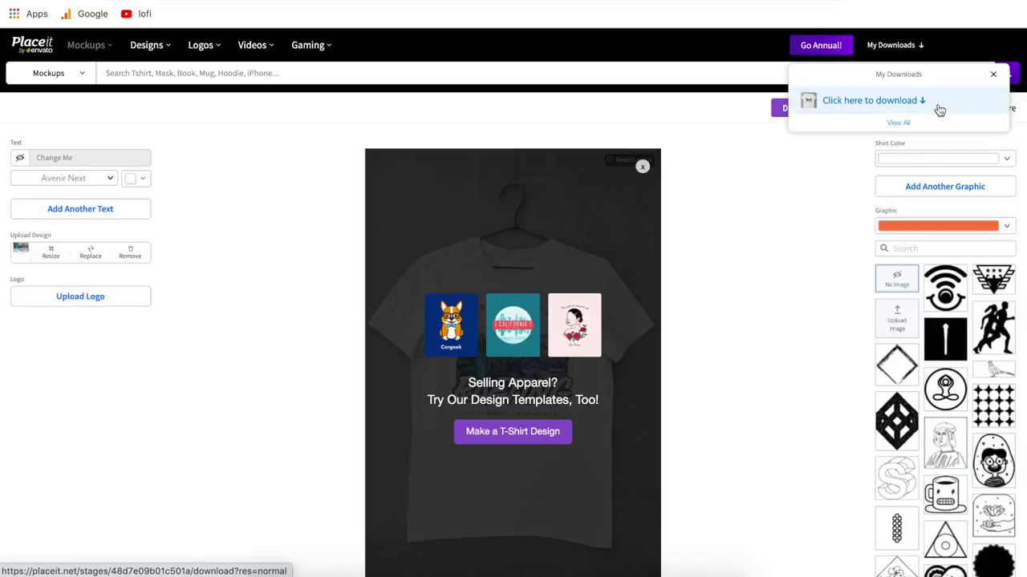
pyautogui.click(866, 102)
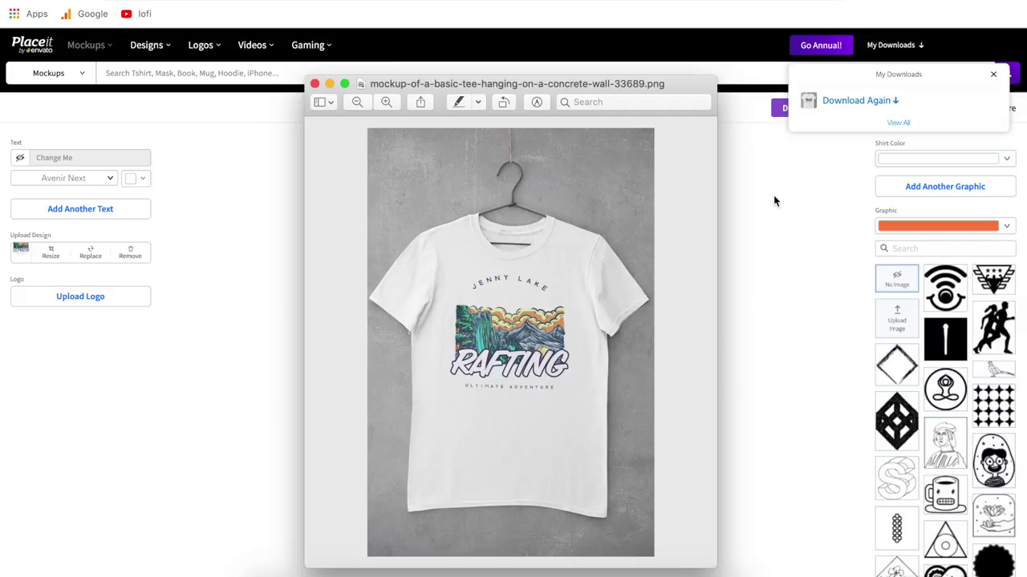
# - Examine the printed design in the downloaded mockup image up close, then return to the mockup editor
pyautogui.scroll(5, 519, 233)
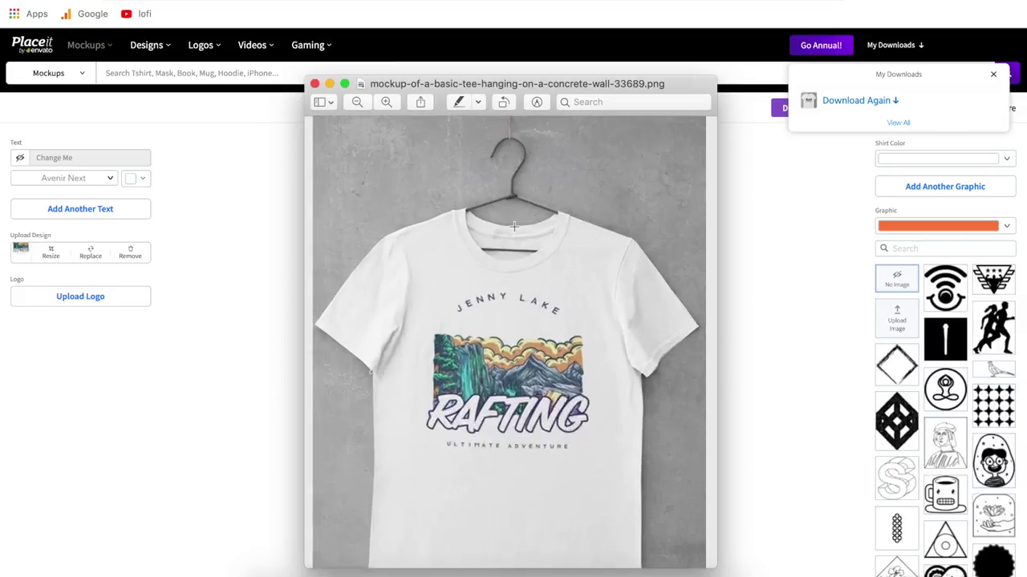
pyautogui.scroll(-3, 514, 227)
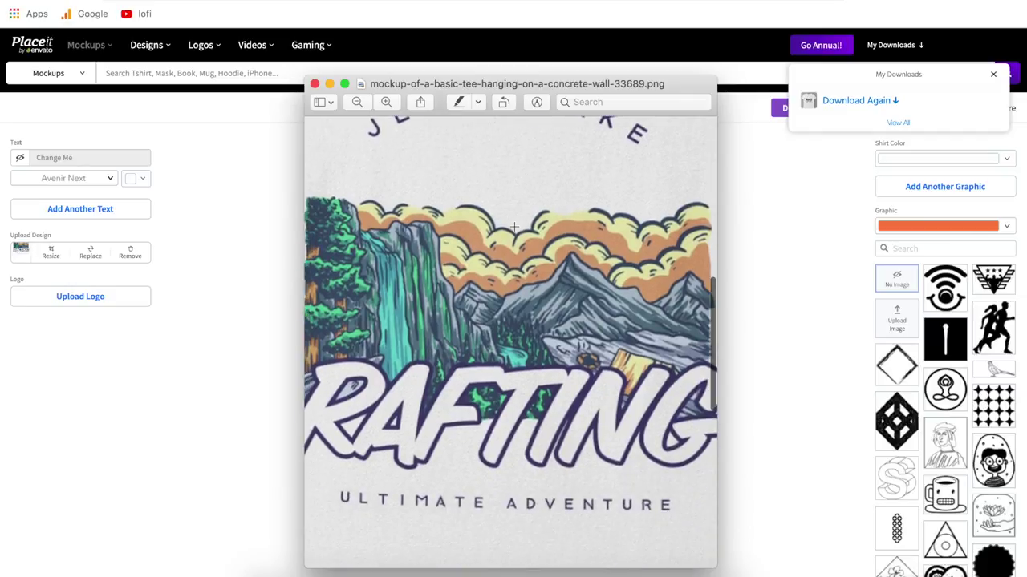
pyautogui.scroll(1, 514, 227)
pyautogui.scroll(-2, 514, 227)
pyautogui.scroll(-5, 514, 227)
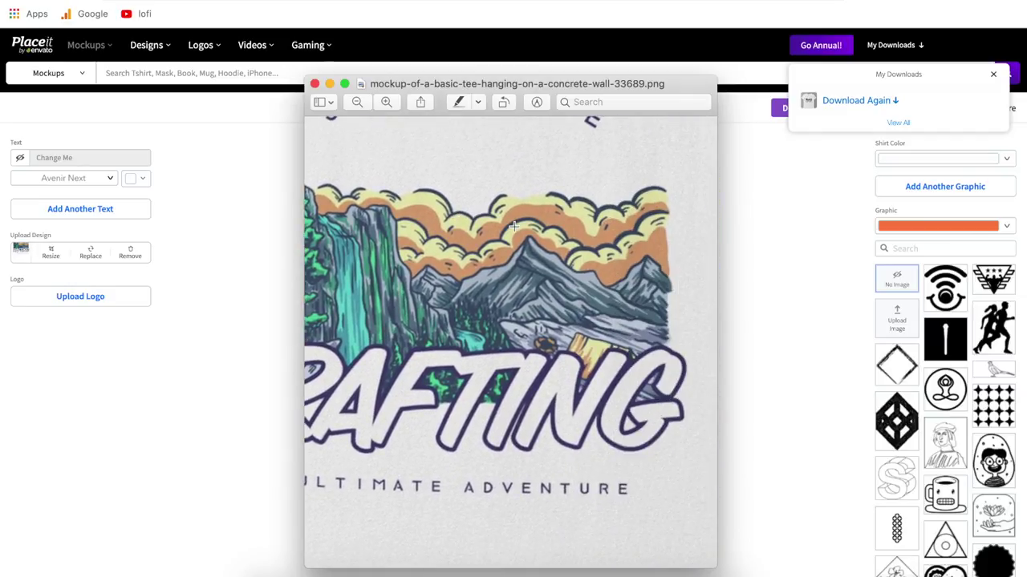
pyautogui.scroll(-2, 515, 227)
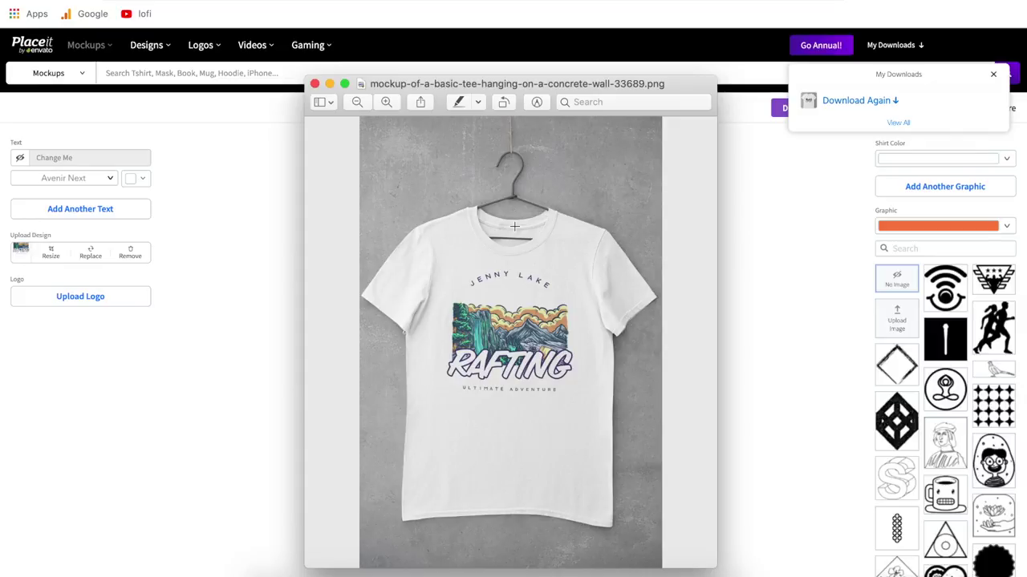
pyautogui.click(257, 182)
pyautogui.click(228, 183)
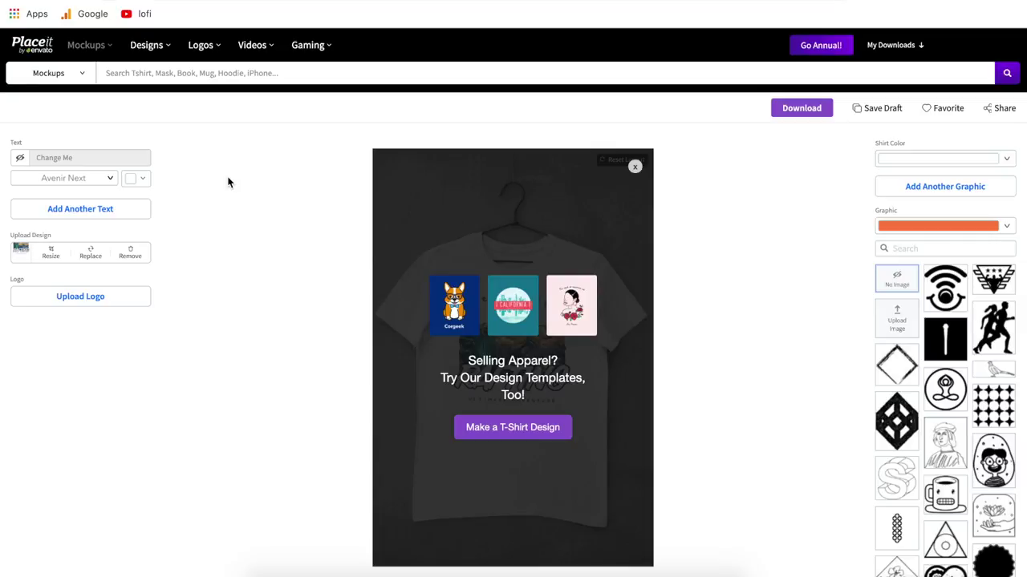
# - Open the Online Design Maker page and browse its design templates
pyautogui.moveTo(156, 47)
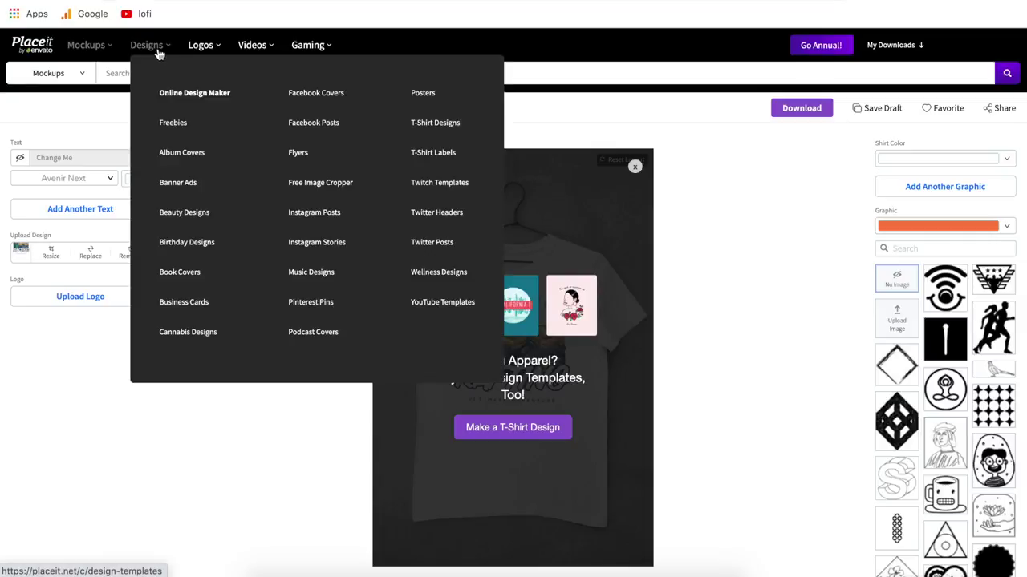
pyautogui.click(189, 95)
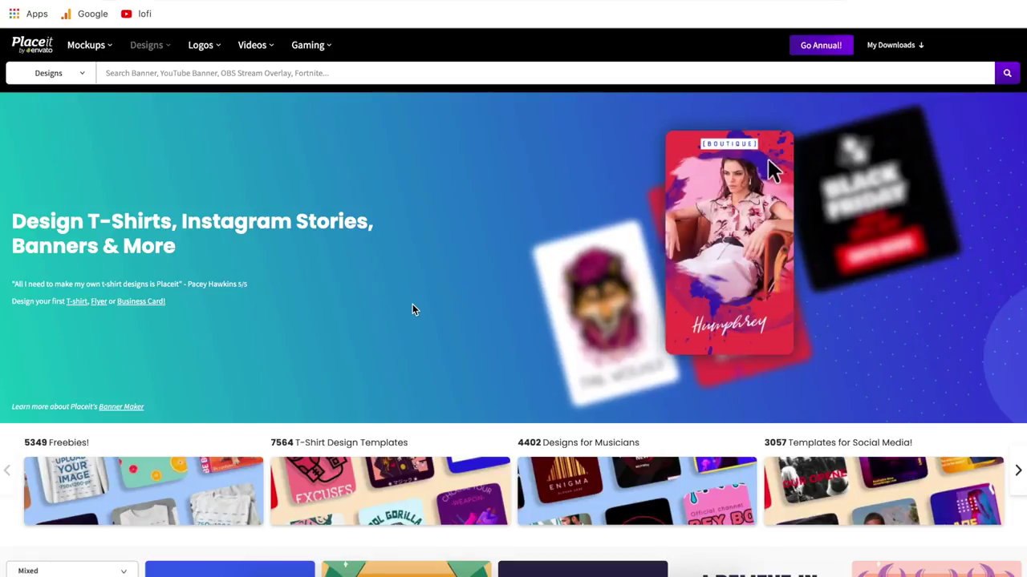
pyautogui.scroll(-3, 412, 304)
pyautogui.scroll(-2, 412, 304)
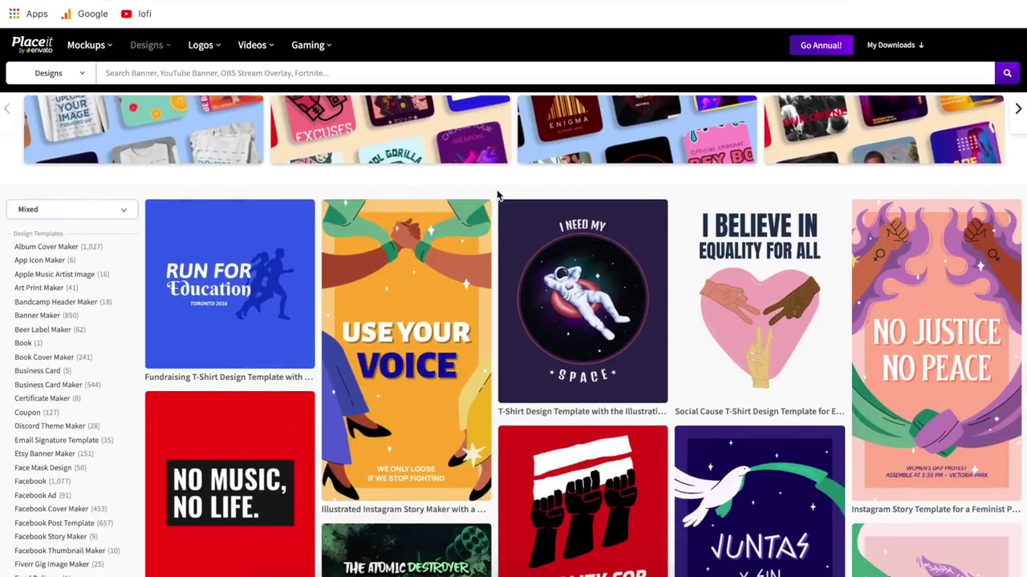
# - Examine the design template gallery, its list of design categories and the search category options, keeping Designs as the category
pyautogui.scroll(-3, 495, 192)
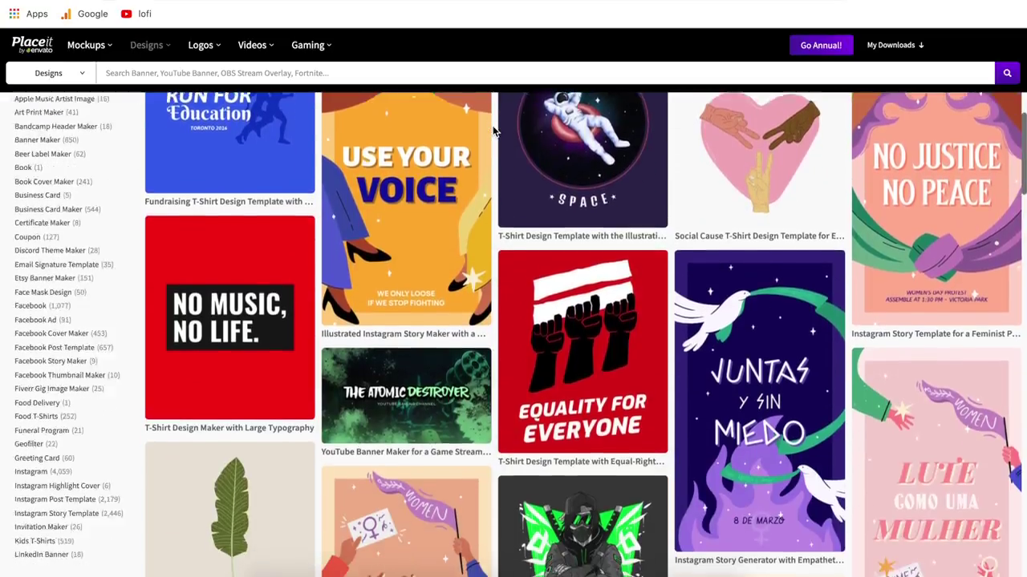
pyautogui.scroll(-4, 57, 390)
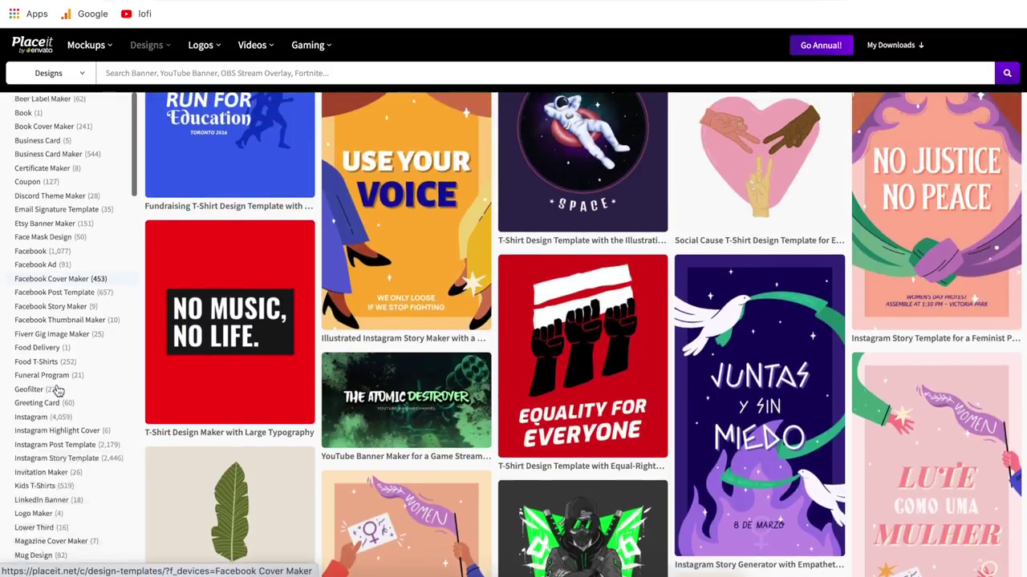
pyautogui.scroll(-3, 51, 210)
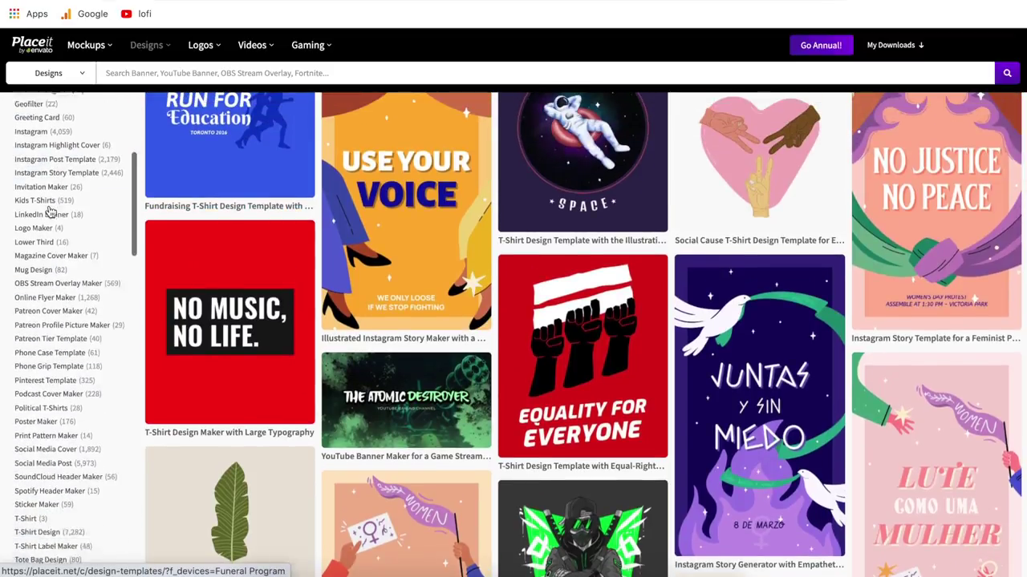
pyautogui.scroll(4, 50, 210)
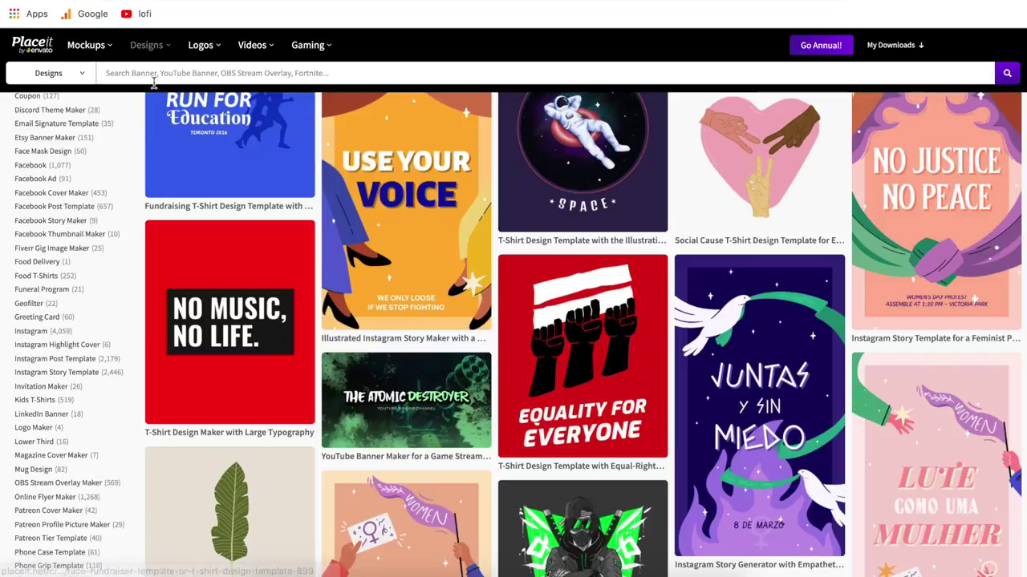
pyautogui.click(86, 76)
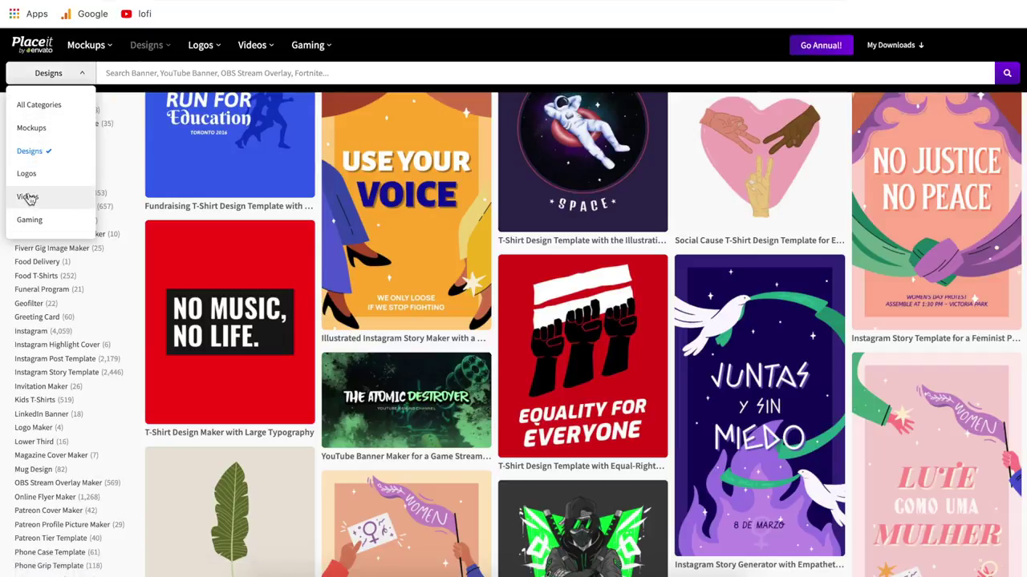
pyautogui.click(29, 153)
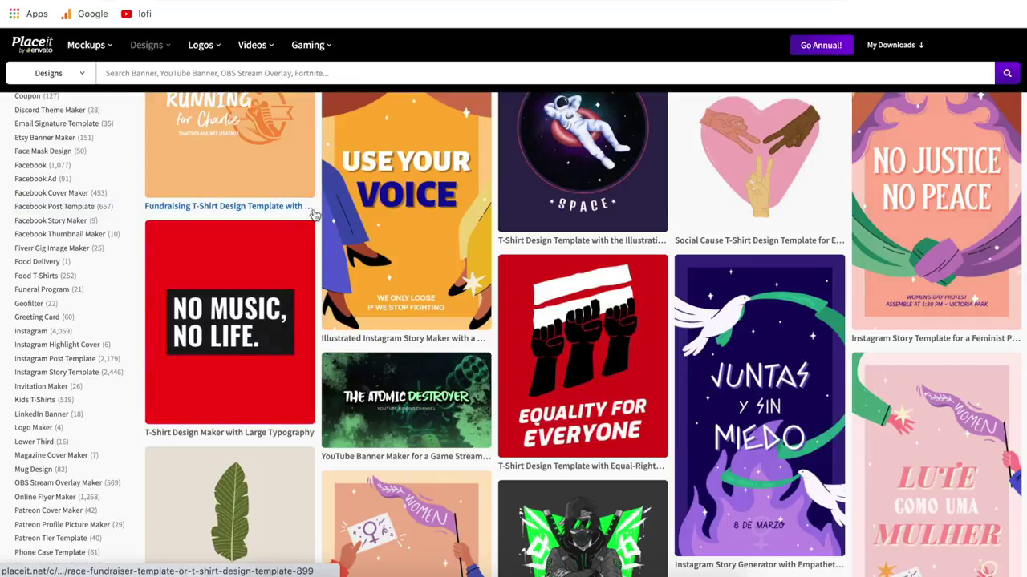
pyautogui.scroll(2, 321, 213)
pyautogui.scroll(4, 321, 213)
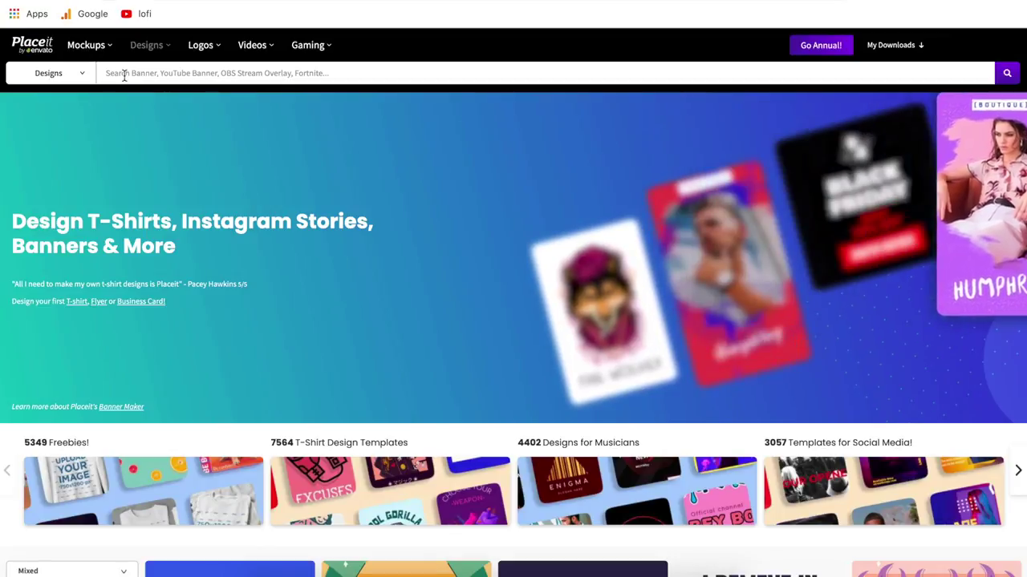
# - Filter the design templates to T-Shirt Design and open the "Run for Education" fundraising template
pyautogui.scroll(-6, 269, 202)
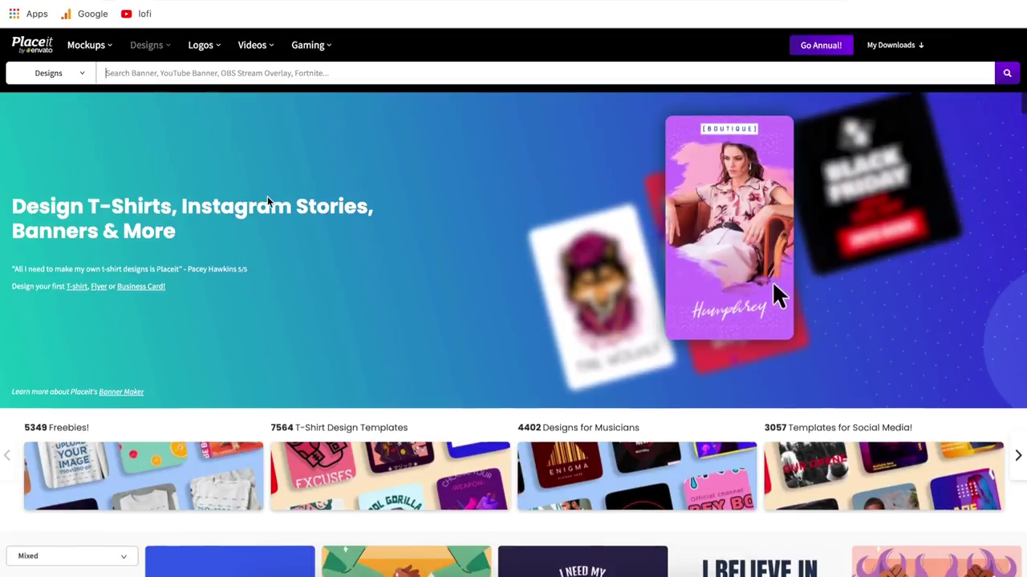
pyautogui.scroll(-3, 92, 425)
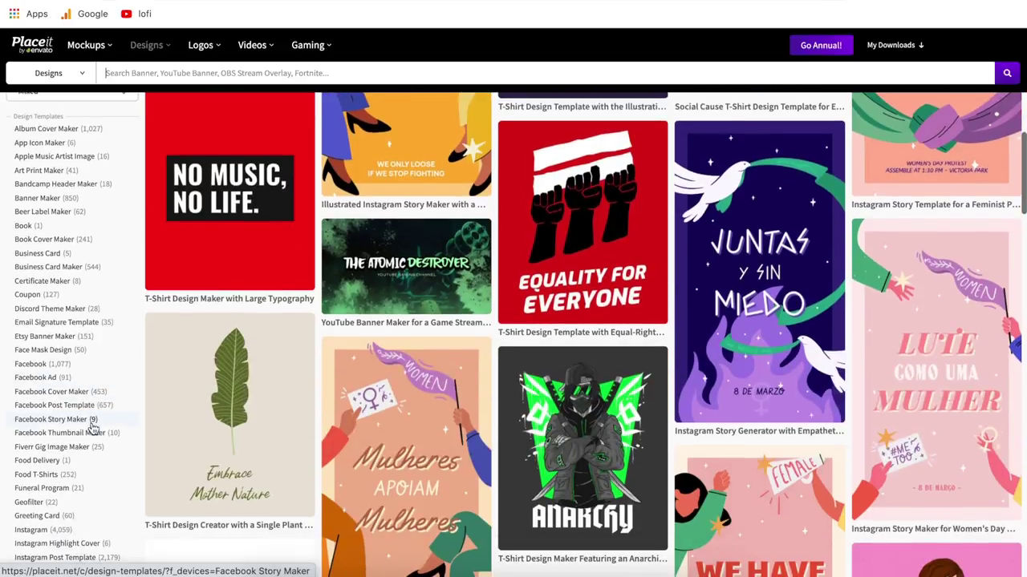
pyautogui.scroll(-6, 81, 429)
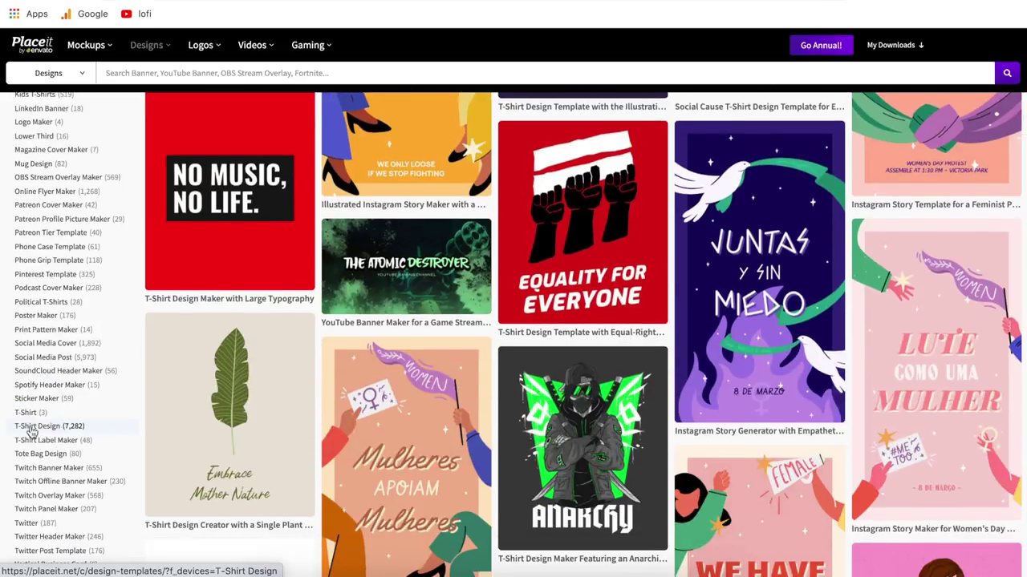
pyautogui.click(40, 432)
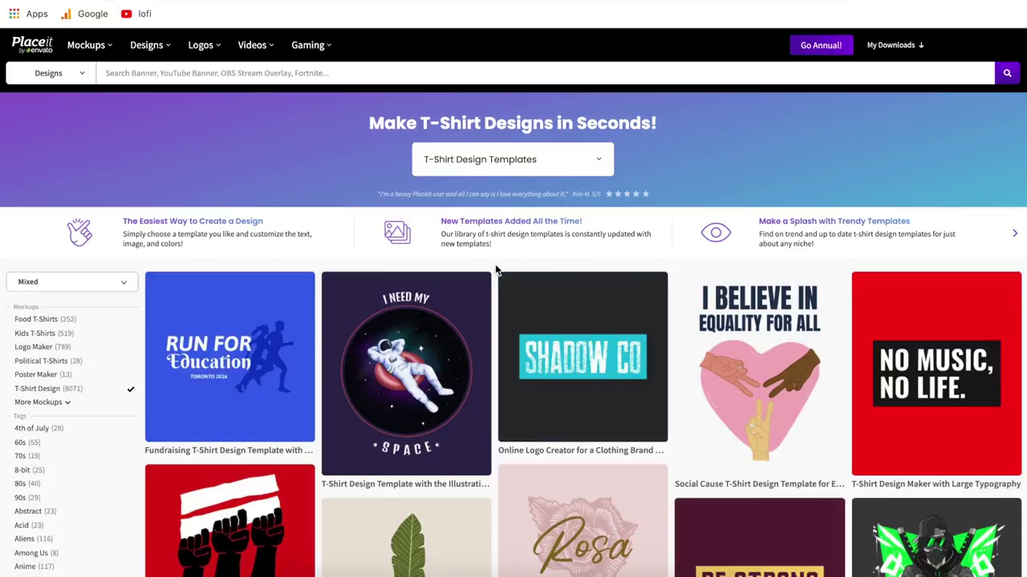
pyautogui.click(205, 371)
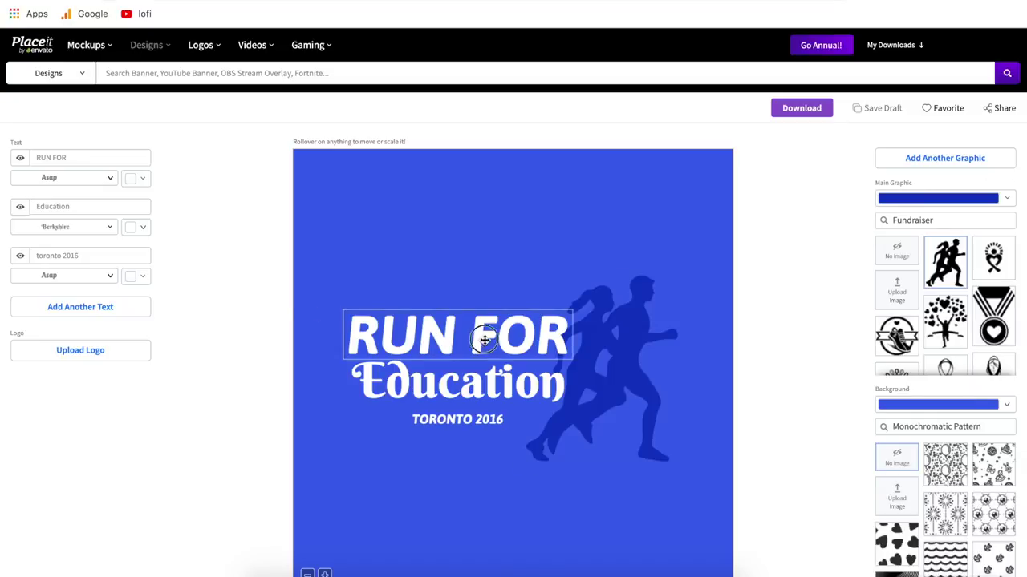
# - Try moving and enlarging the "RUN FOR" text on the design, and reset the layout
pyautogui.moveTo(482, 345); pyautogui.dragTo(624, 285)
pyautogui.moveTo(530, 221); pyautogui.dragTo(513, 331)
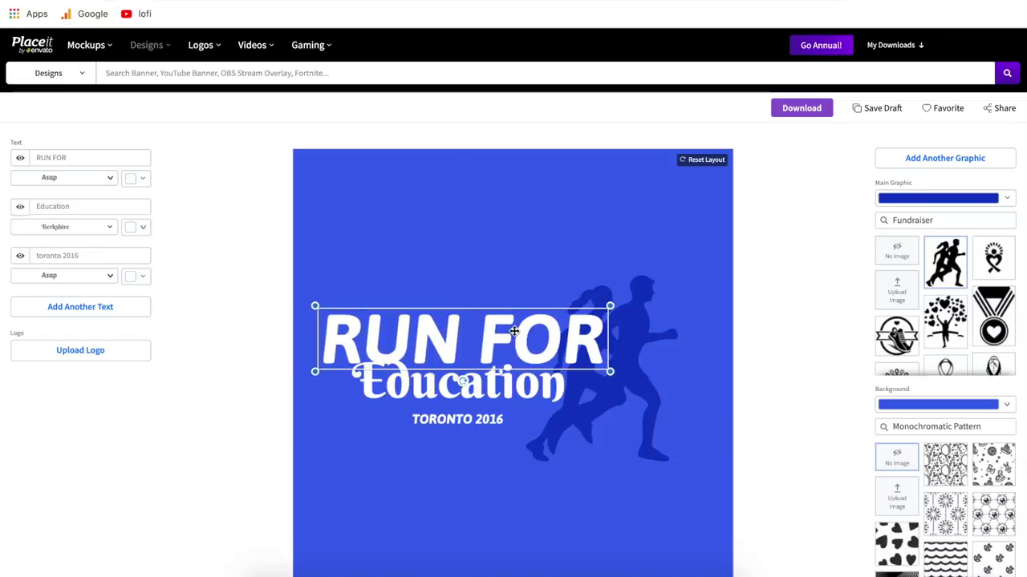
pyautogui.click(705, 161)
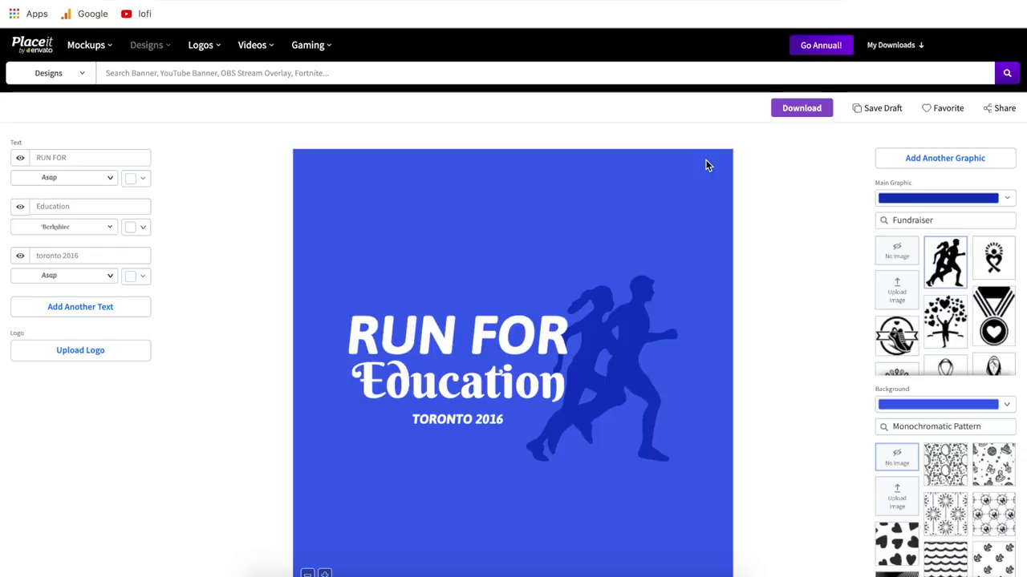
# - Look at the wording, font and colour options of the "RUN FOR" text without changing them
pyautogui.moveTo(83, 157); pyautogui.dragTo(33, 157)
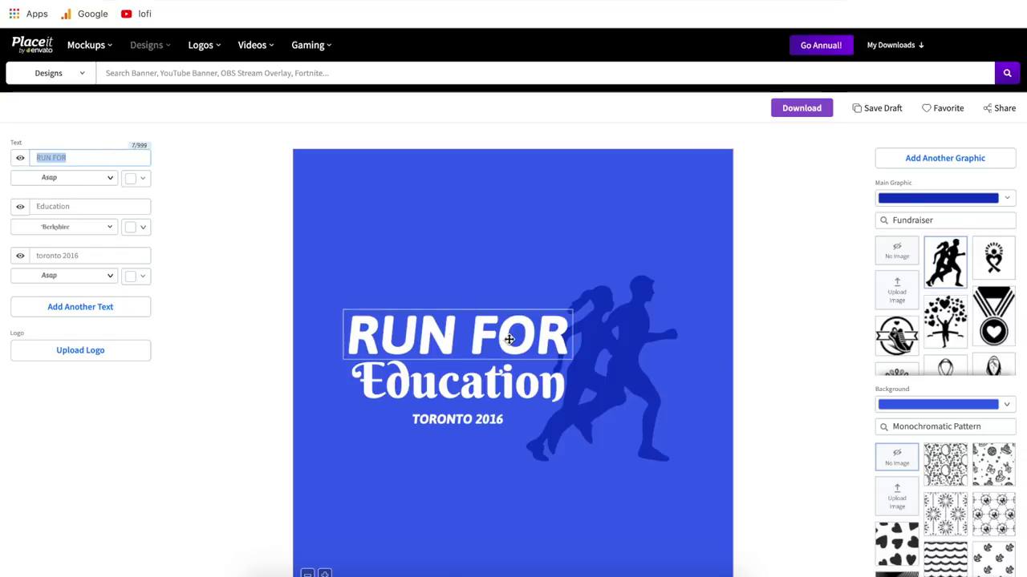
pyautogui.click(110, 178)
pyautogui.click(229, 186)
pyautogui.click(139, 181)
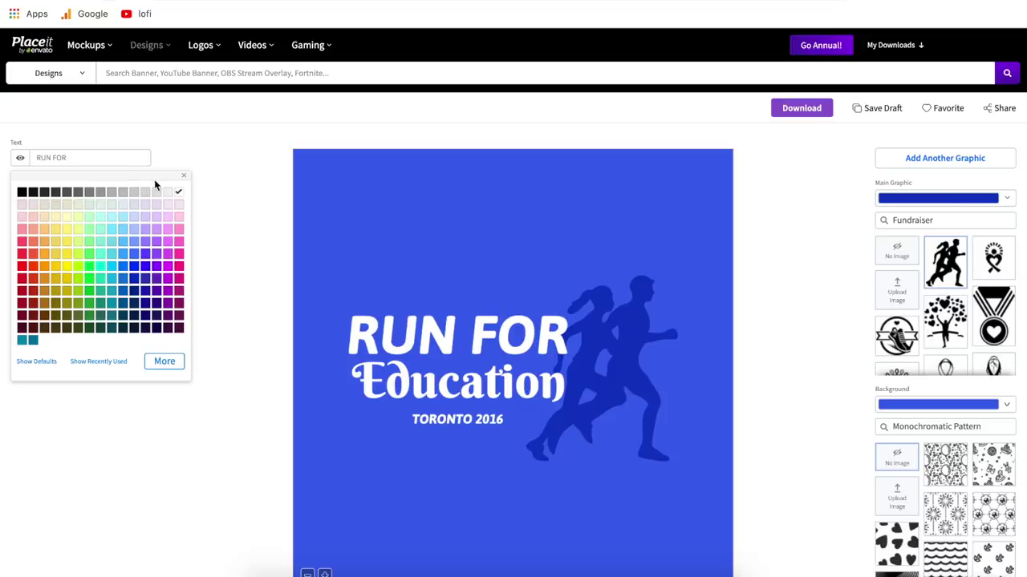
pyautogui.click(220, 198)
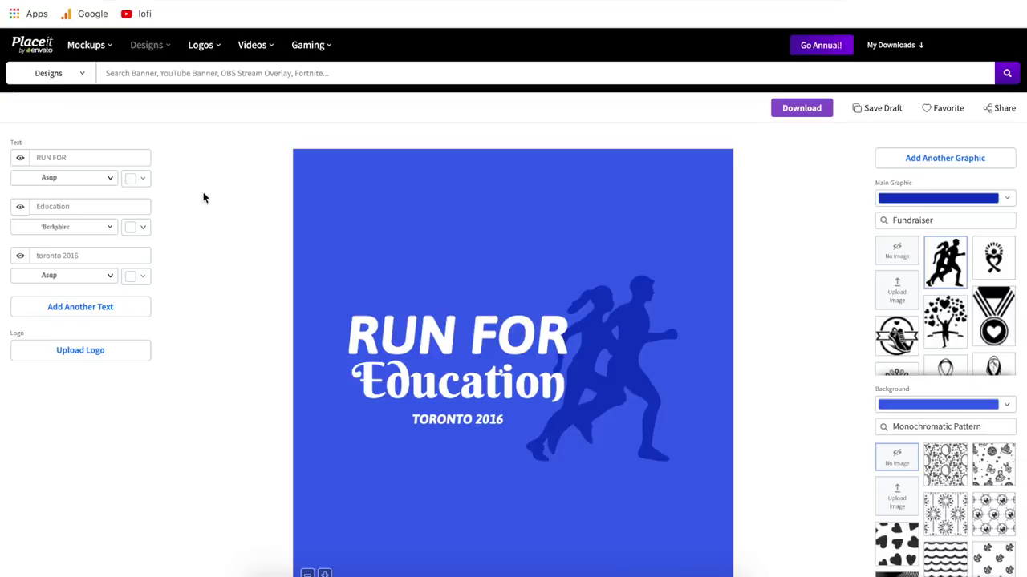
# - Browse the suggested fonts and the full font library for the "RUN FOR" text, and close them without choosing a font
pyautogui.click(112, 177)
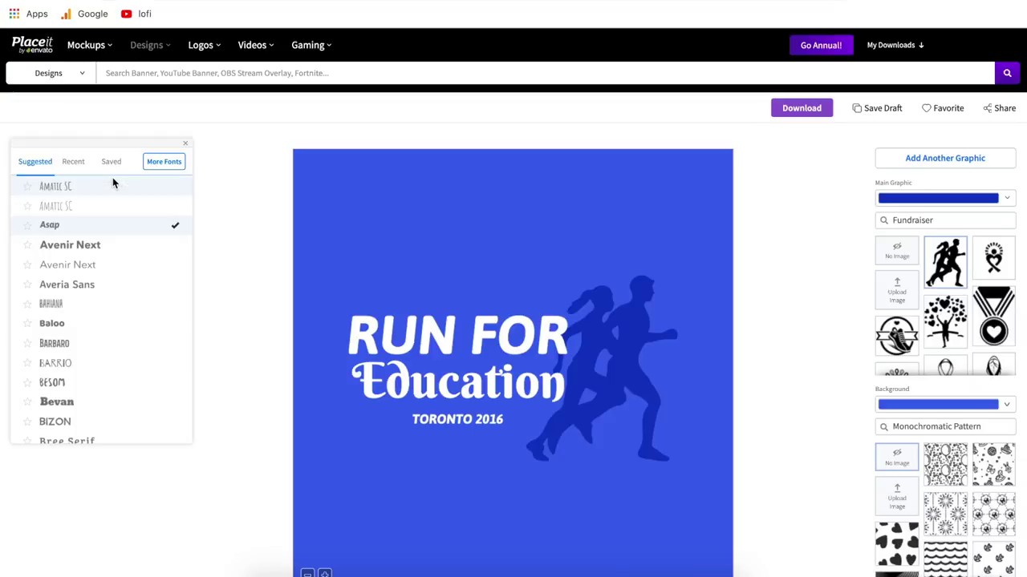
pyautogui.scroll(-4, 113, 376)
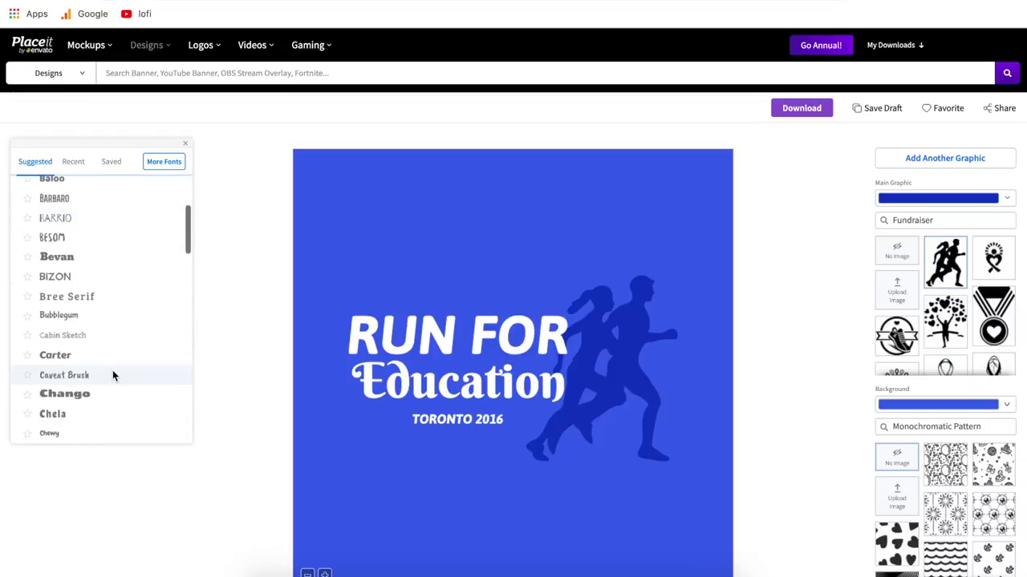
pyautogui.scroll(4, 112, 375)
pyautogui.click(165, 164)
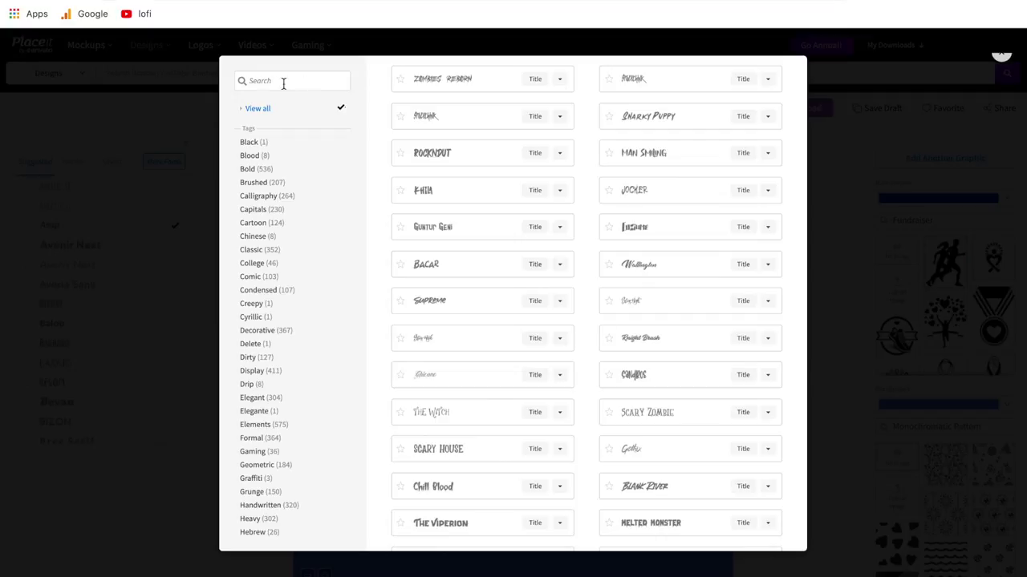
pyautogui.scroll(-5, 590, 276)
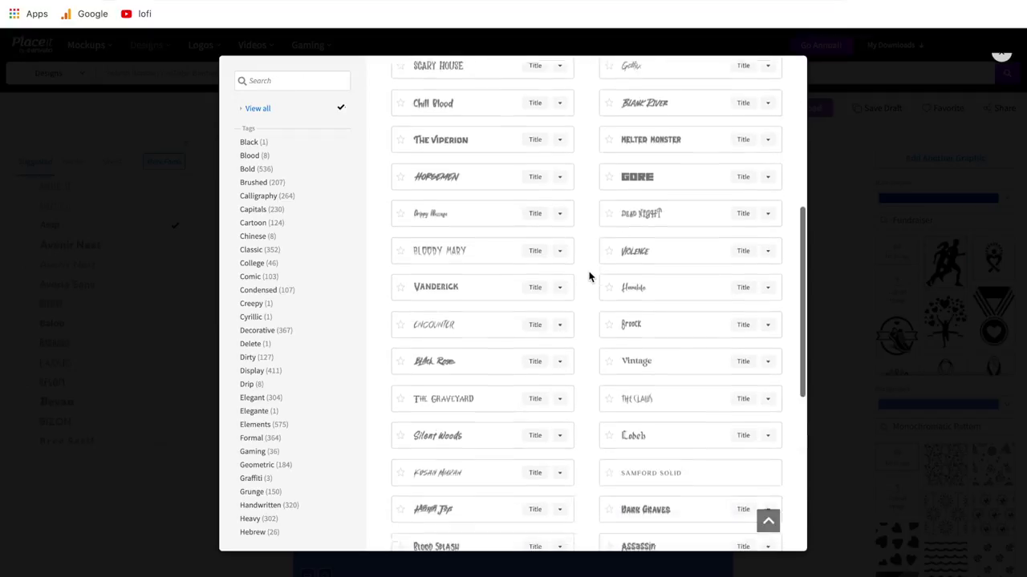
pyautogui.scroll(-3, 588, 276)
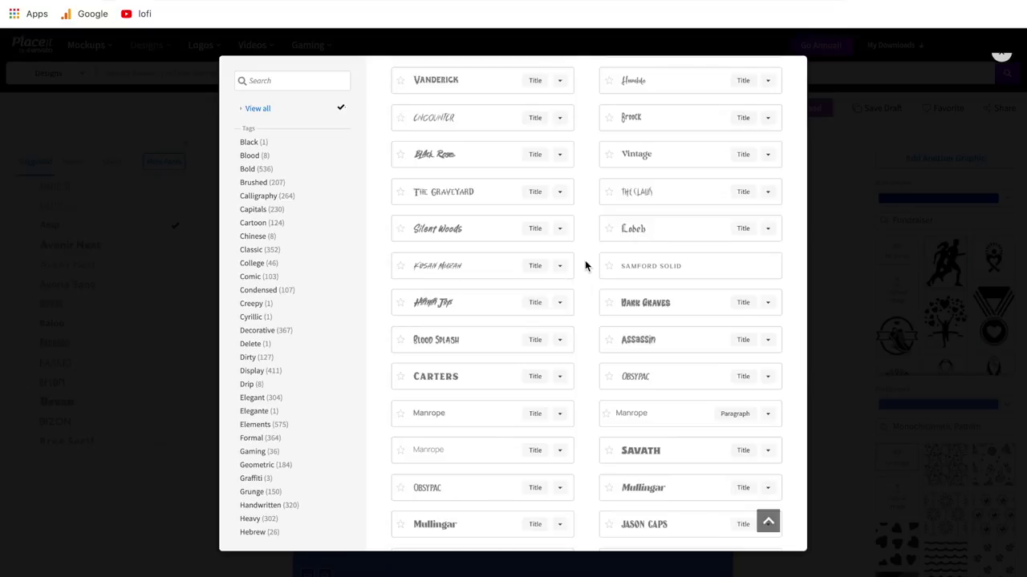
pyautogui.press('Escape')
pyautogui.click(245, 198)
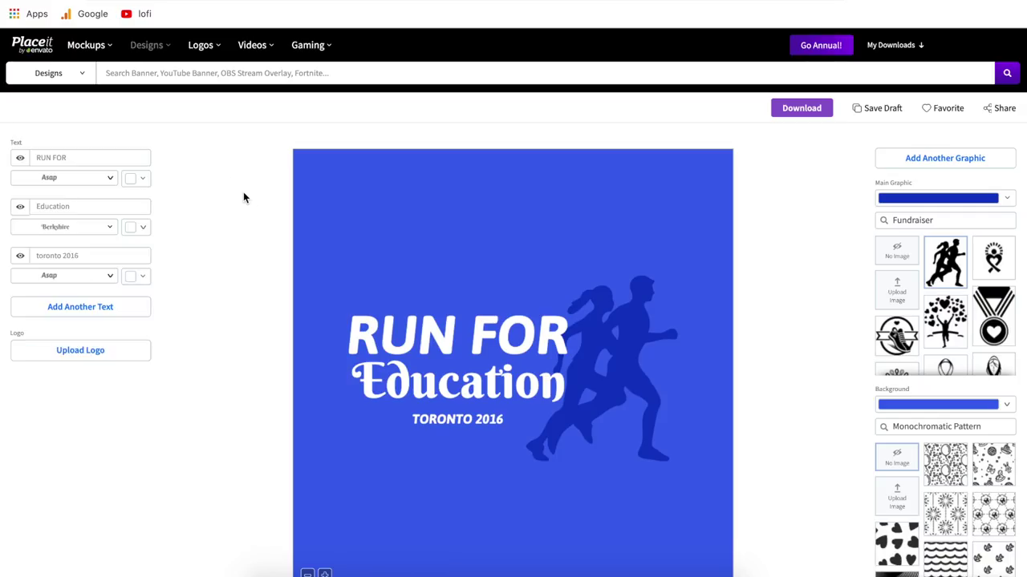
# - Look at the colour swatches and the custom colour picker for the "RUN FOR" text, and leave its colour as is
pyautogui.click(148, 182)
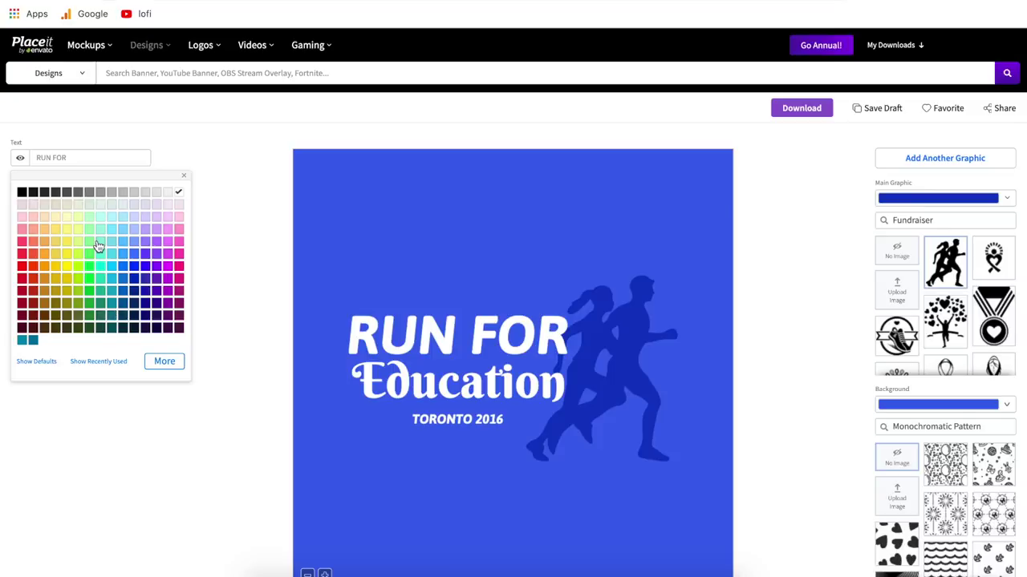
pyautogui.click(164, 365)
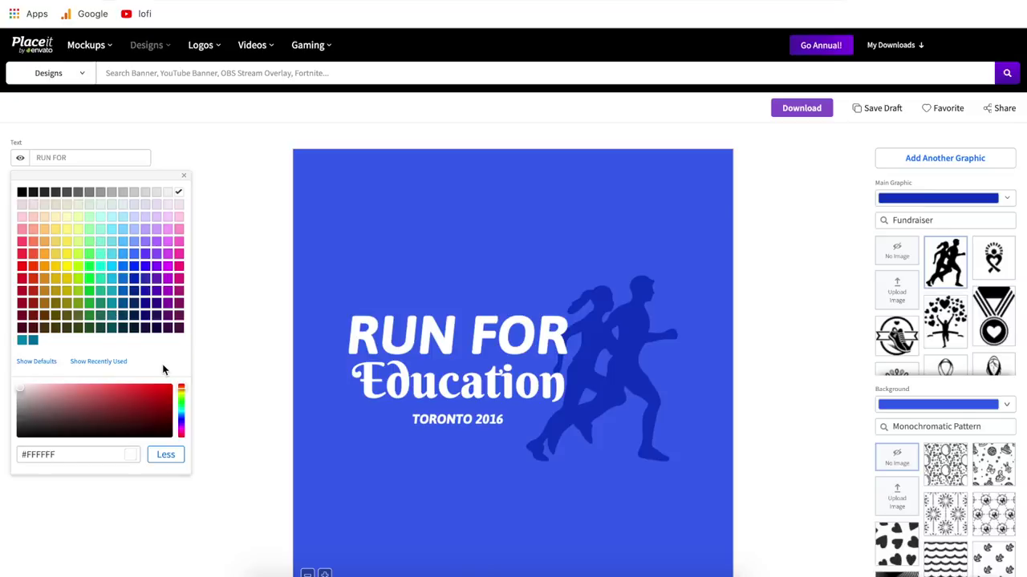
pyautogui.click(234, 325)
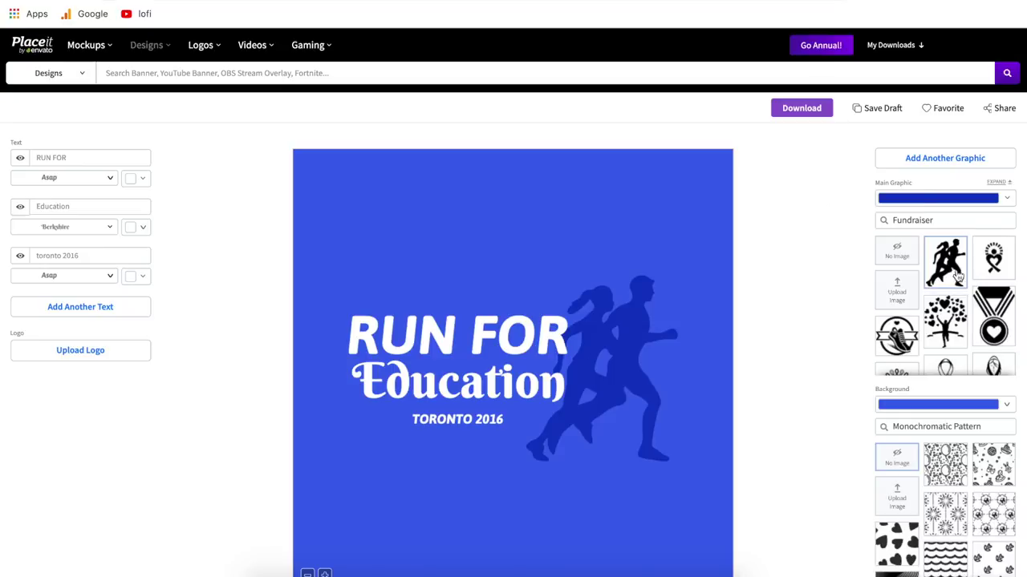
# - Try moving and enlarging the runners graphic on the design, and reset the layout
pyautogui.click(623, 412)
pyautogui.moveTo(600, 376)
pyautogui.mouseDown()
pyautogui.moveTo(614, 378)
pyautogui.moveTo(599, 372)
pyautogui.mouseUp()
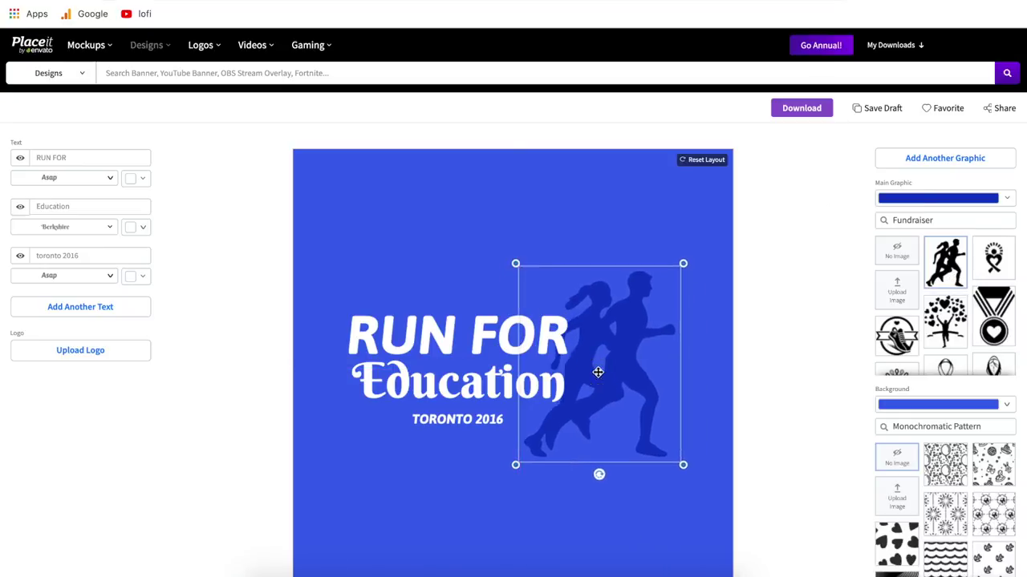
pyautogui.moveTo(518, 268); pyautogui.dragTo(475, 232)
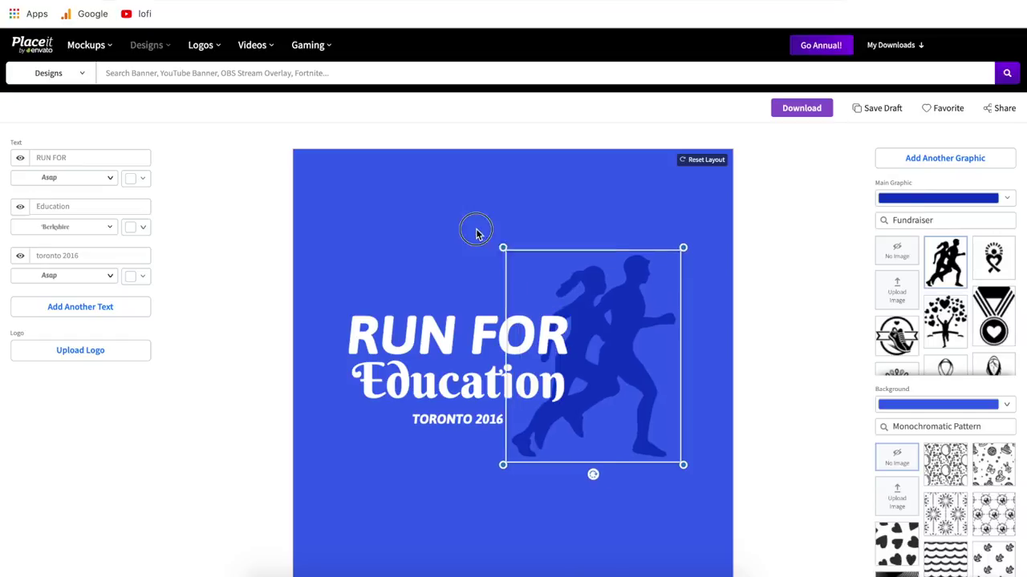
pyautogui.click(702, 160)
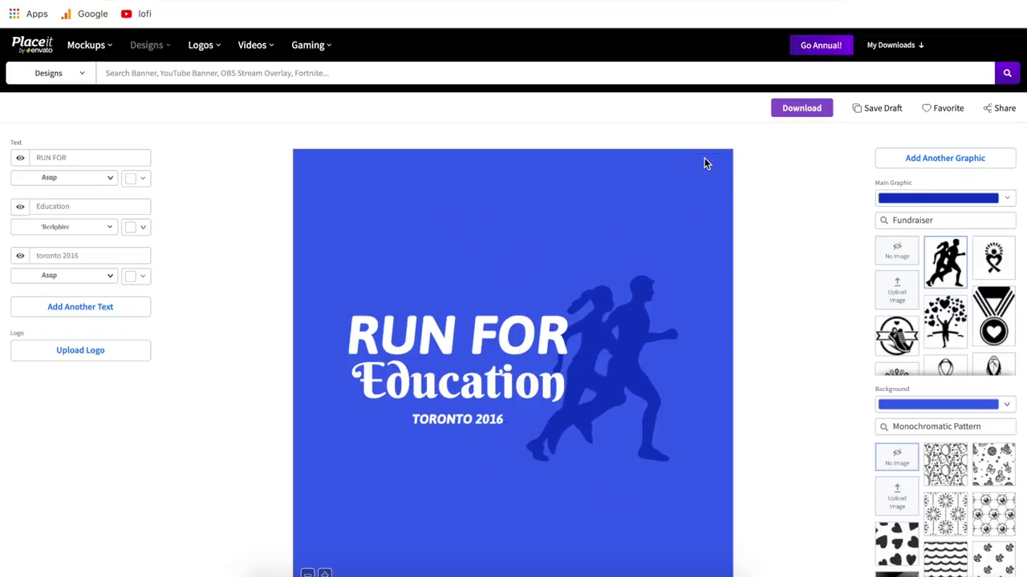
# - Try the heart-tree runner and shoe badge as the main graphic, and settle on the flower-like ribbon pattern
pyautogui.click(951, 327)
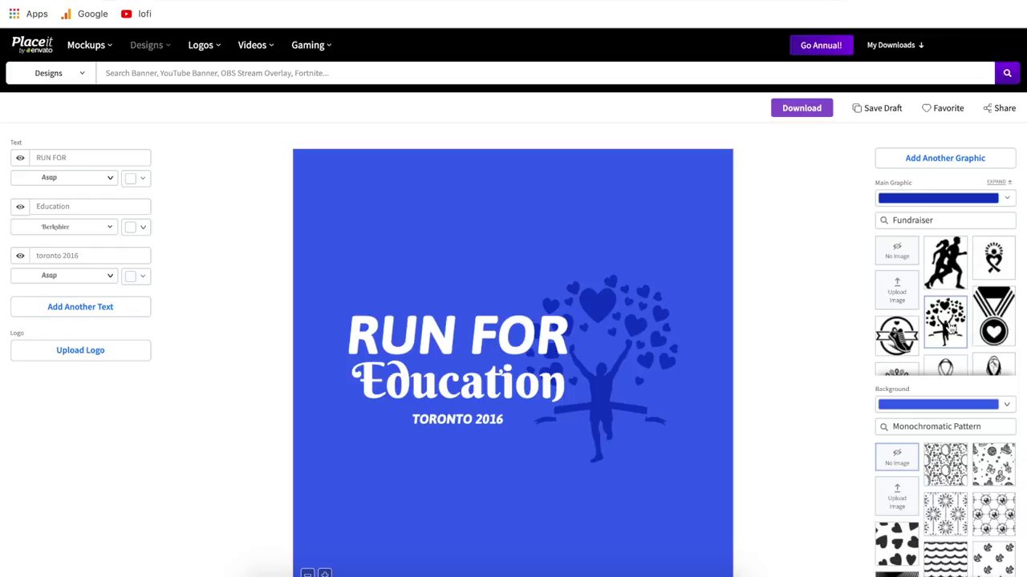
pyautogui.click(905, 346)
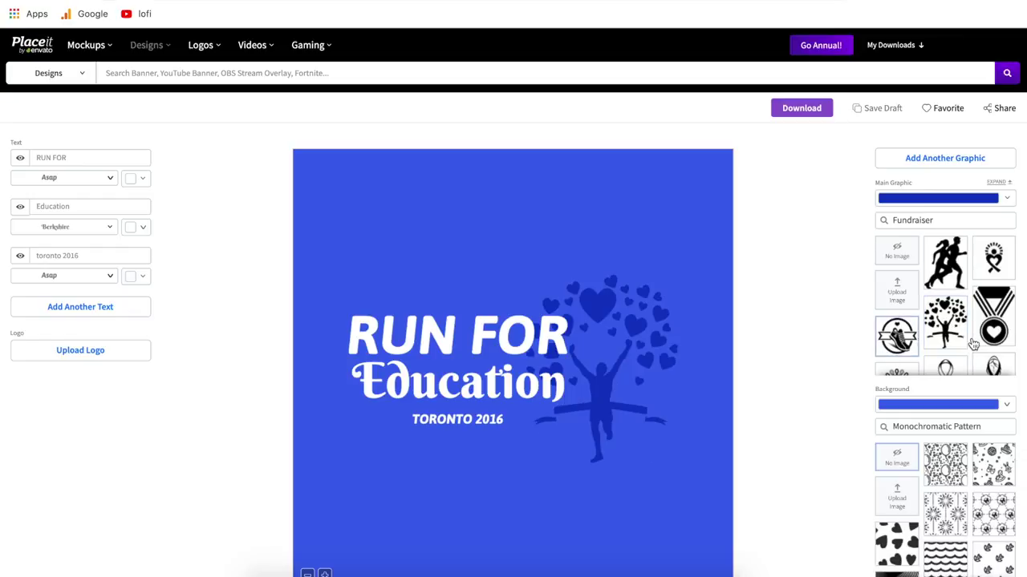
pyautogui.scroll(-3, 973, 344)
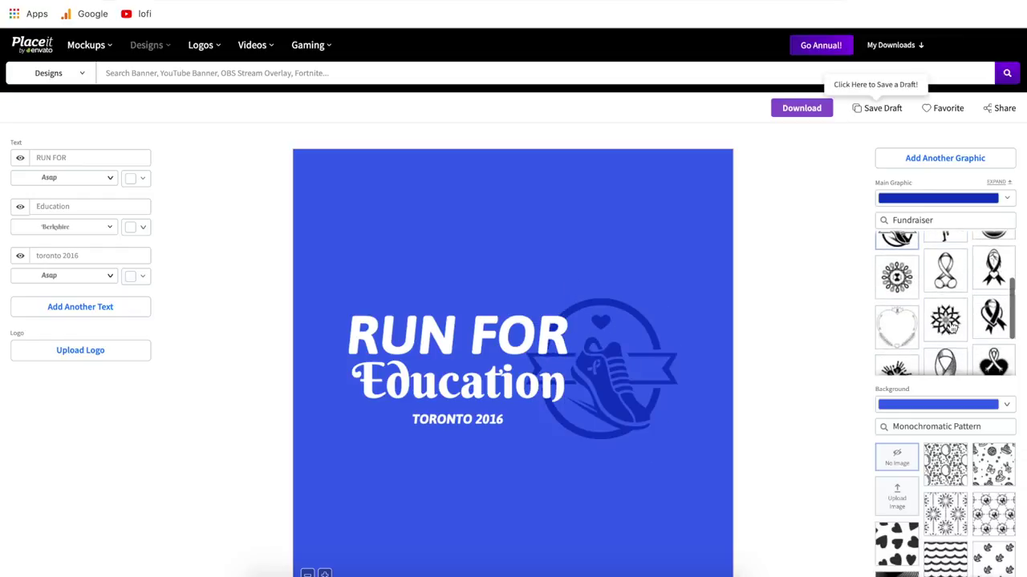
pyautogui.click(951, 324)
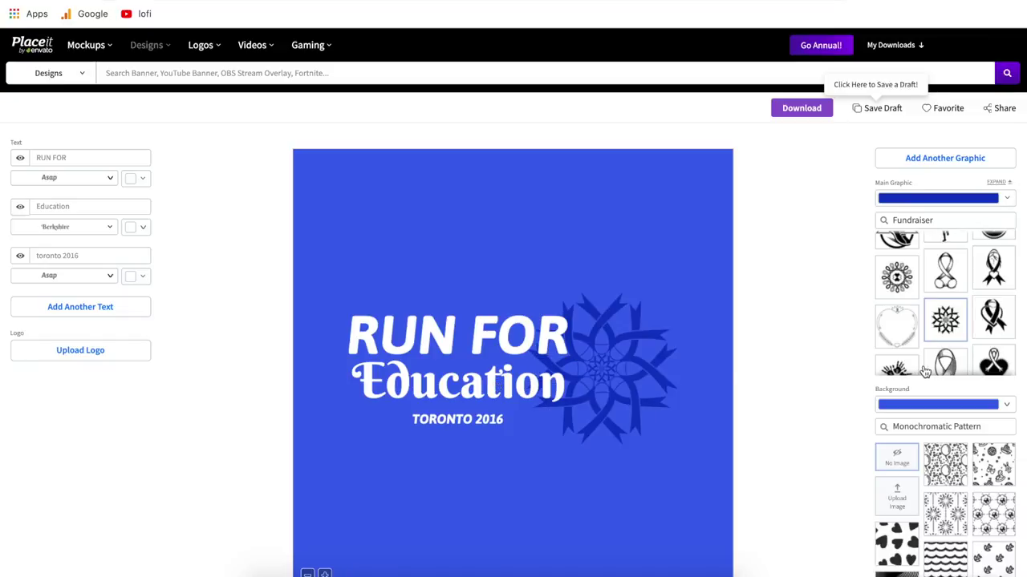
# - Search the main graphic library for "running"
pyautogui.scroll(1, 957, 350)
pyautogui.scroll(2, 957, 351)
pyautogui.doubleClick(942, 220)
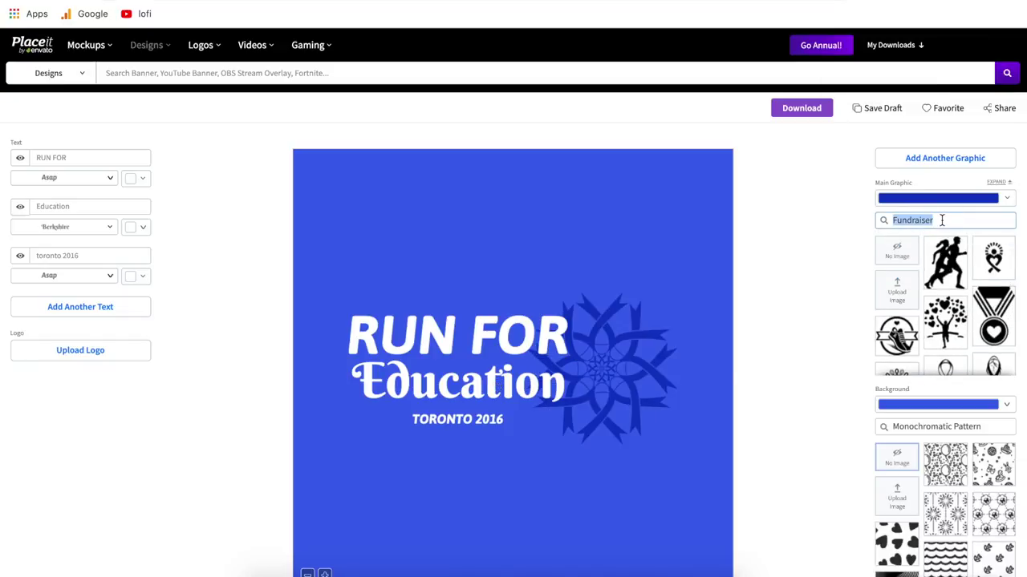
pyautogui.write('running')
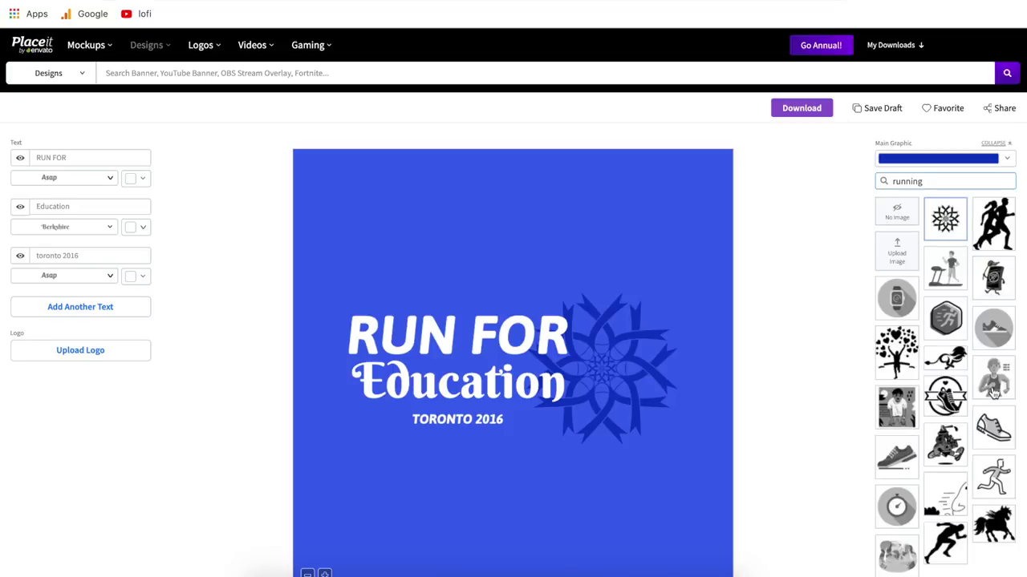
# - Try the hexagonal runner badge, set the running couple silhouette as the main graphic, and recolour it dark navy blue
pyautogui.click(955, 322)
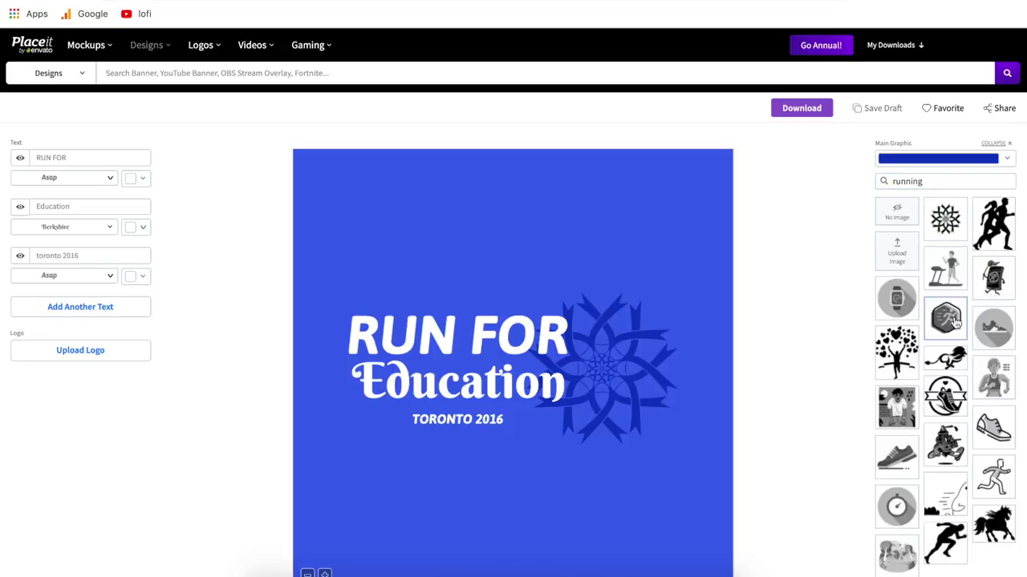
pyautogui.click(989, 271)
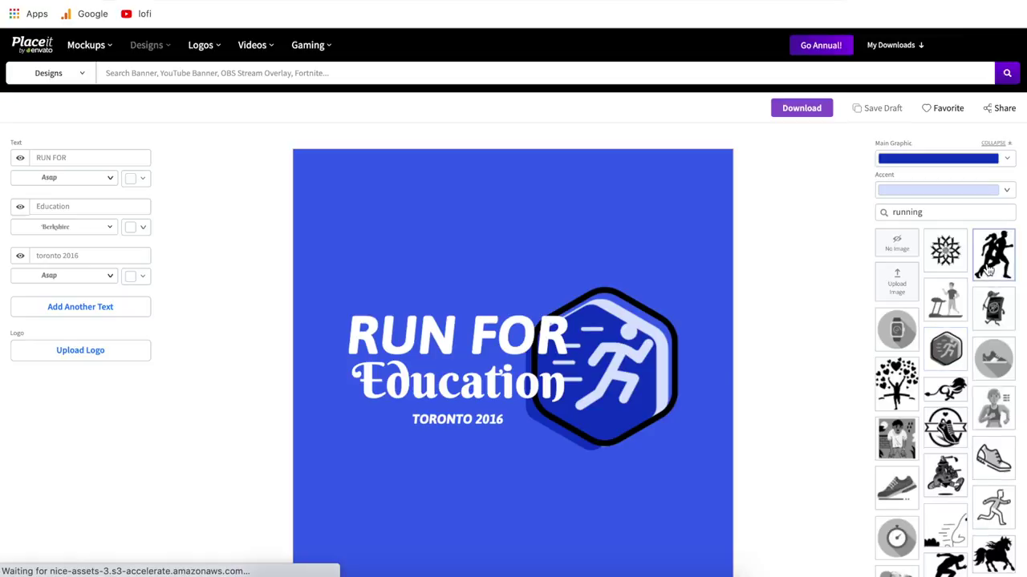
pyautogui.scroll(-1, 994, 414)
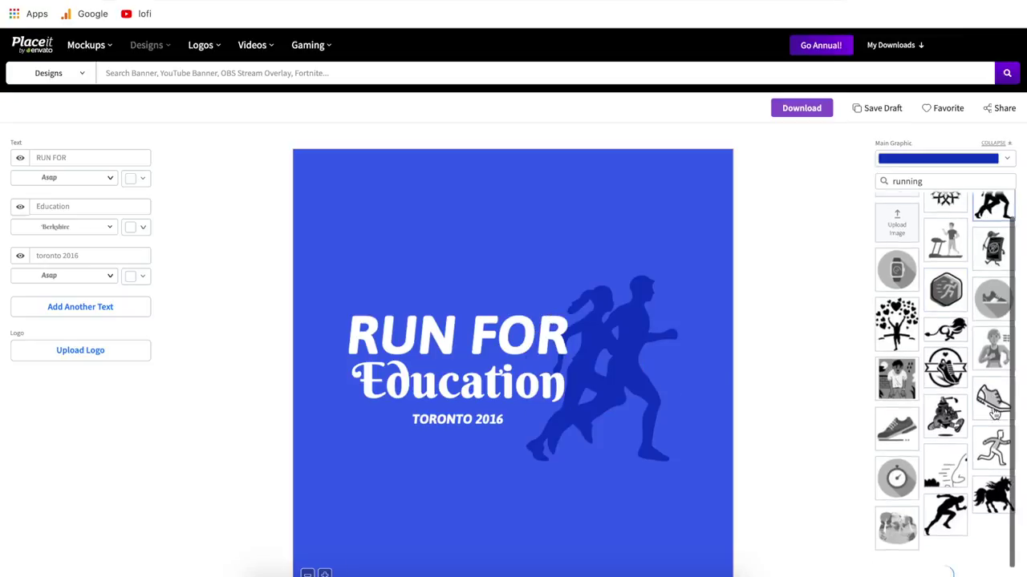
pyautogui.scroll(-3, 994, 413)
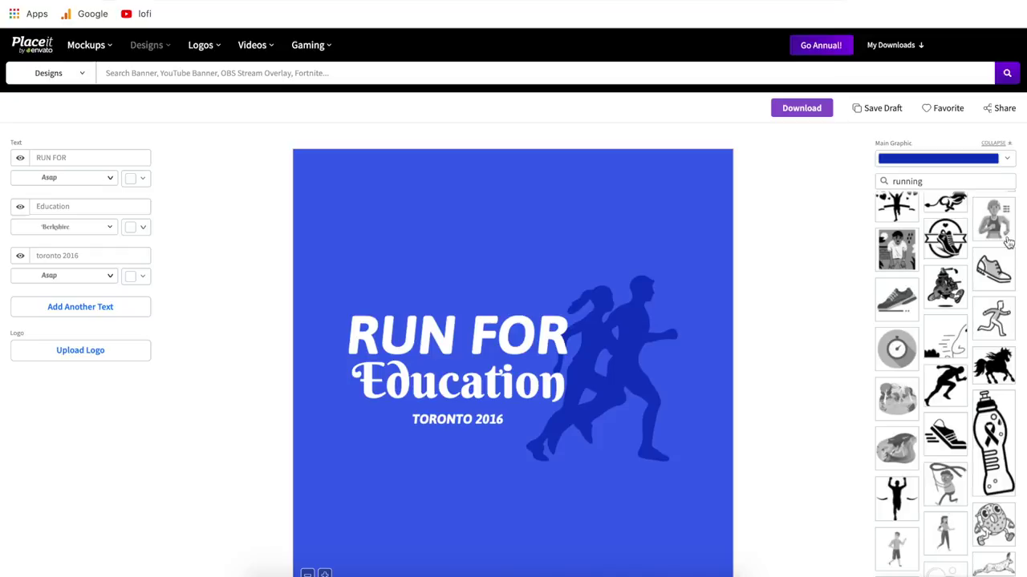
pyautogui.click(1002, 161)
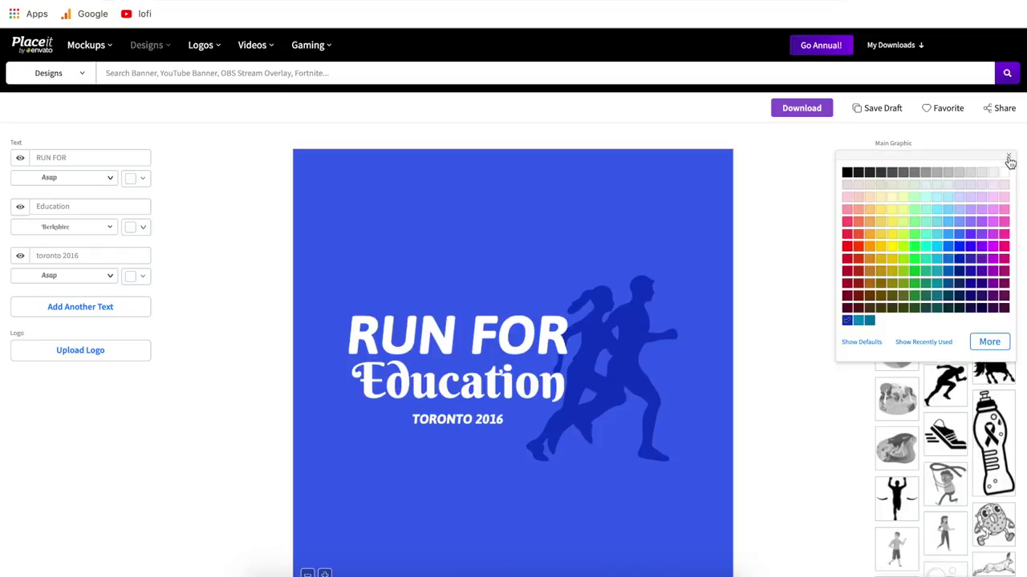
pyautogui.click(961, 274)
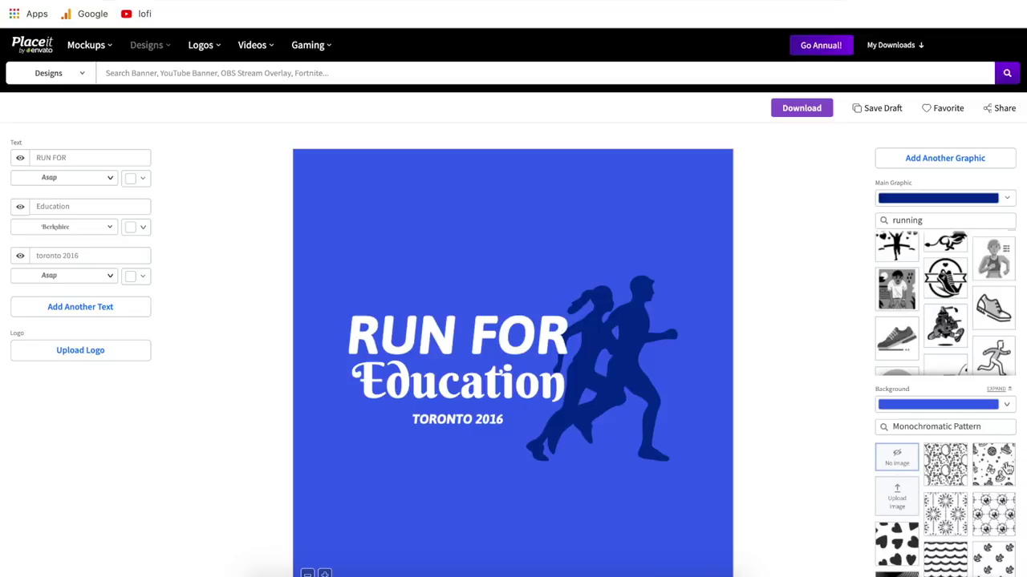
# - Try several monochromatic background patterns, including the balloons, and return the background to no image
pyautogui.click(945, 464)
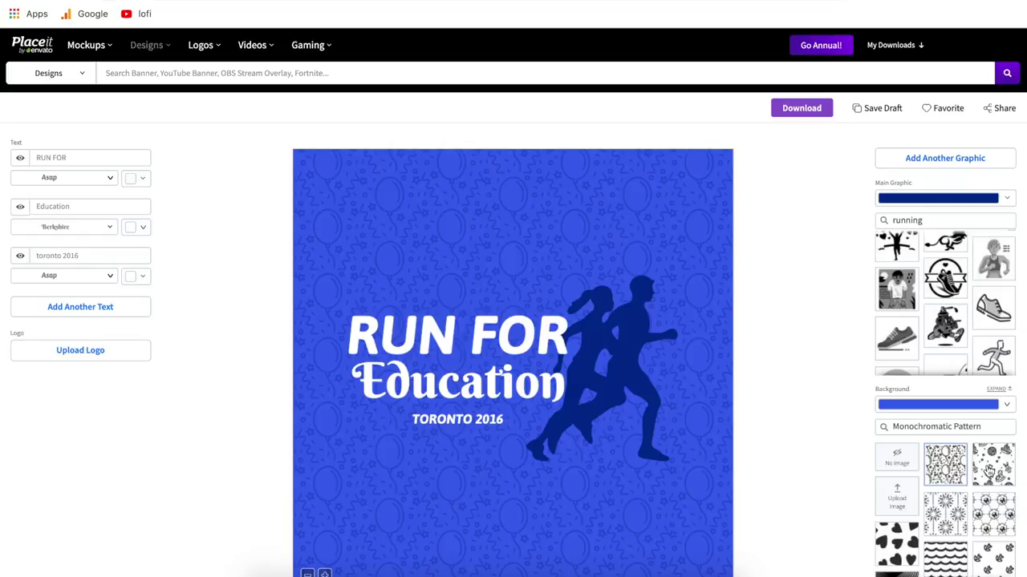
pyautogui.click(986, 473)
pyautogui.click(998, 526)
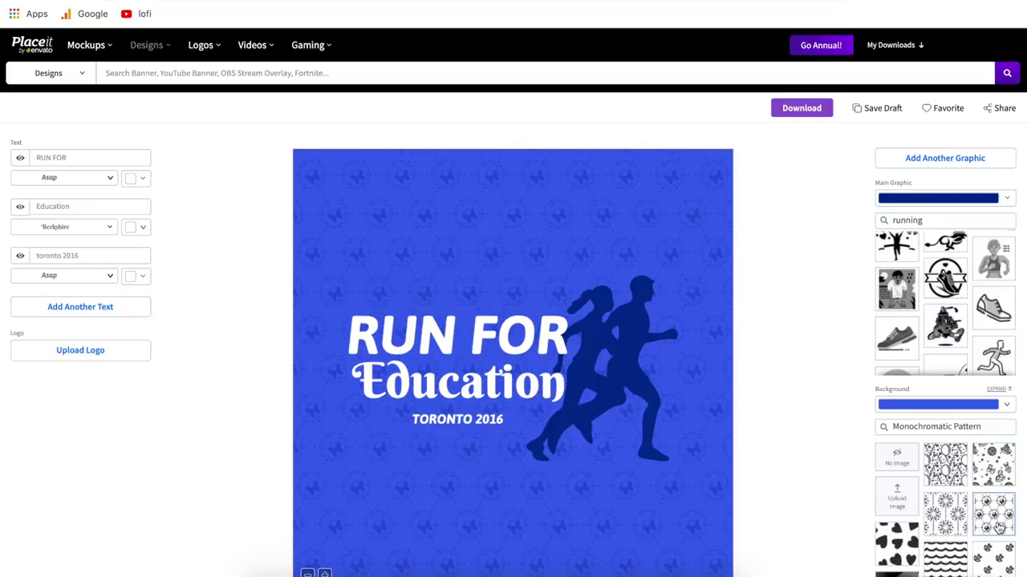
pyautogui.click(900, 467)
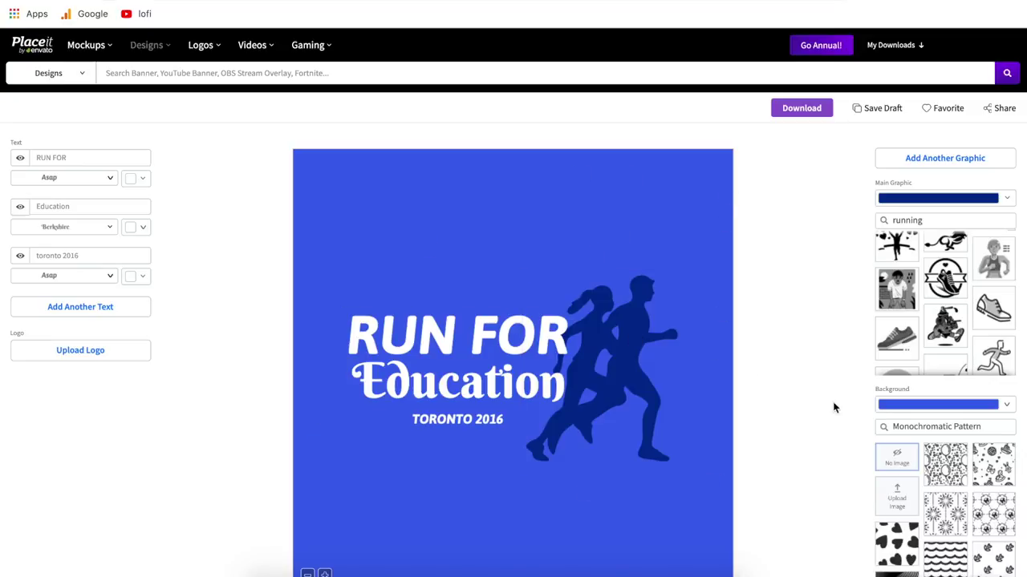
# - Make the T-shirt design's background transparent
pyautogui.click(1006, 405)
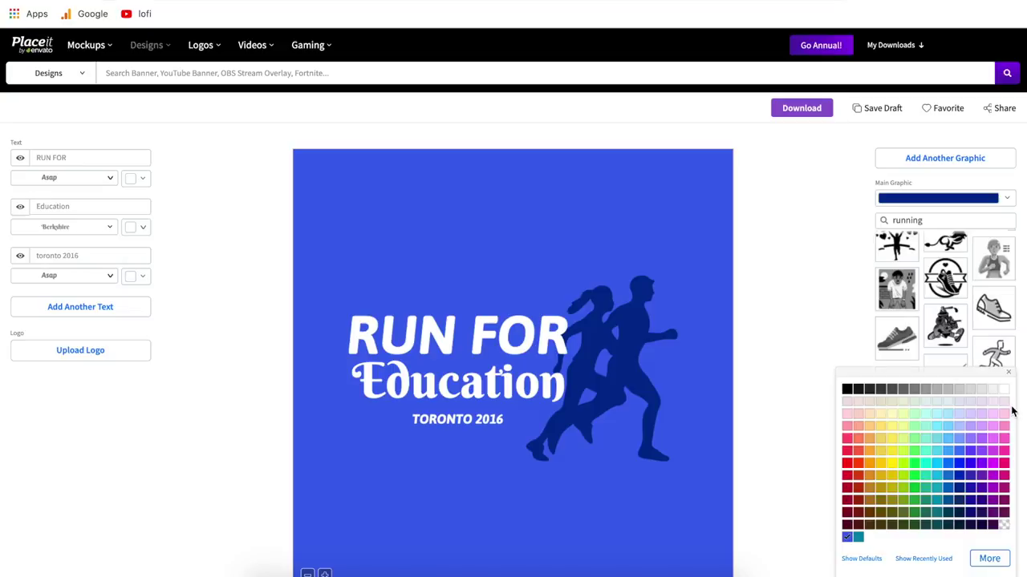
pyautogui.click(1004, 524)
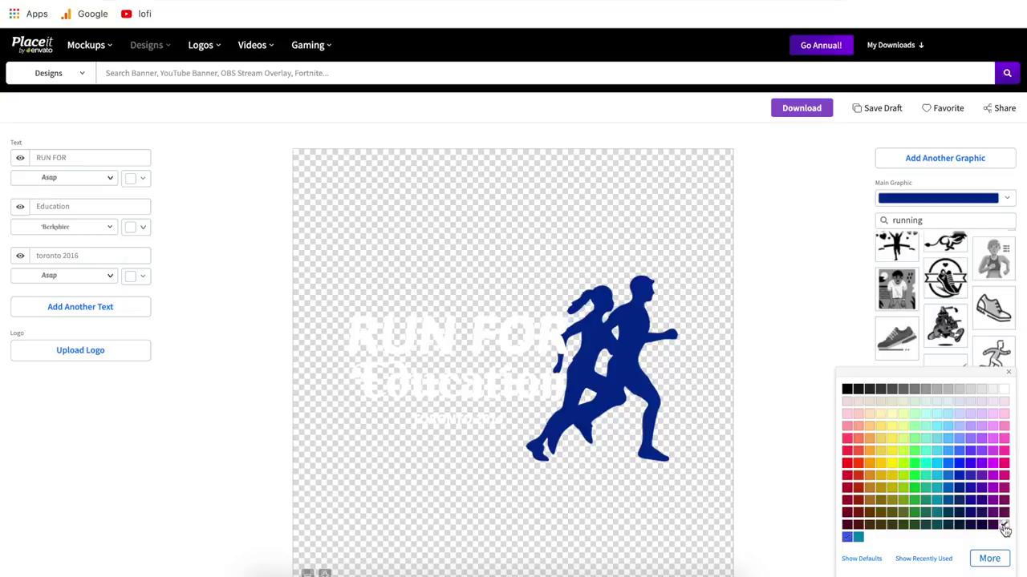
pyautogui.click(759, 249)
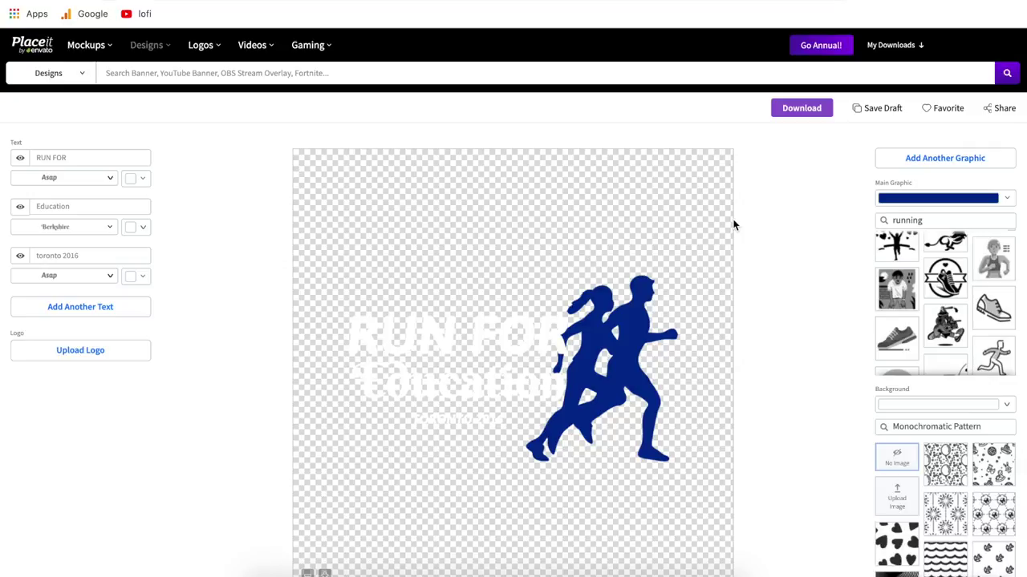
# - Download the transparent T-shirt design and inspect the lettering and runners up close in the downloaded PNG
pyautogui.click(803, 112)
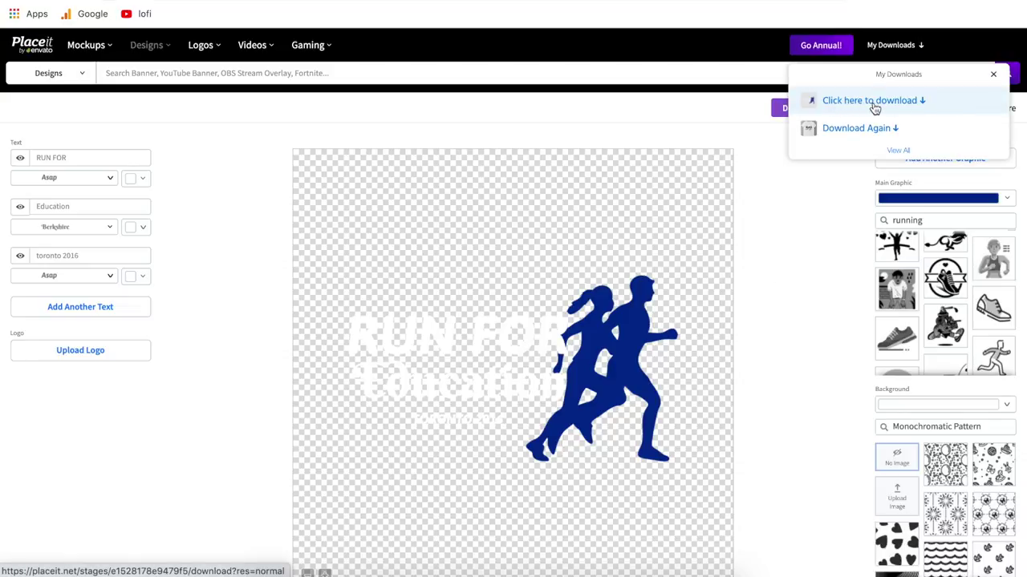
pyautogui.click(872, 102)
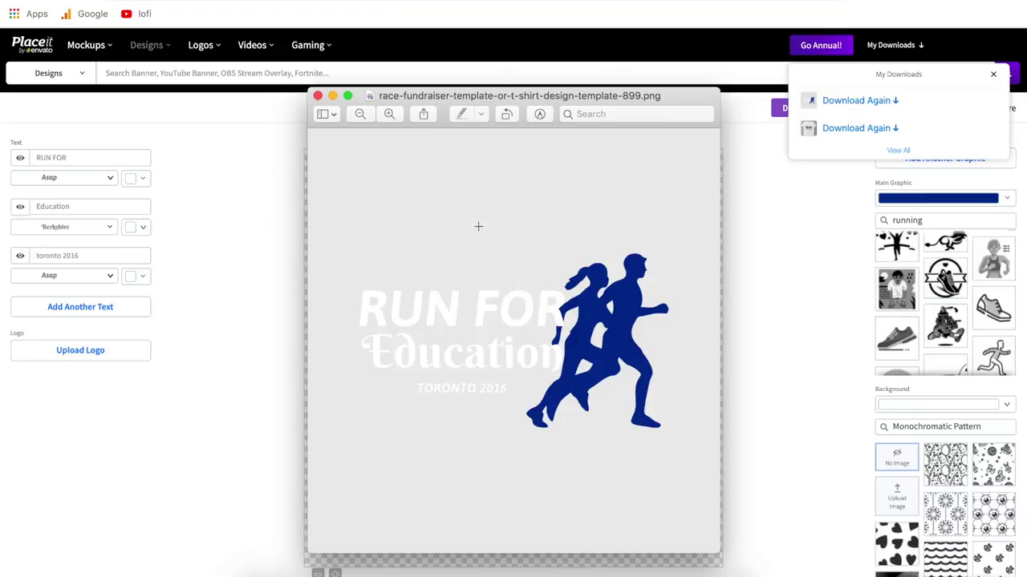
pyautogui.scroll(5, 551, 319)
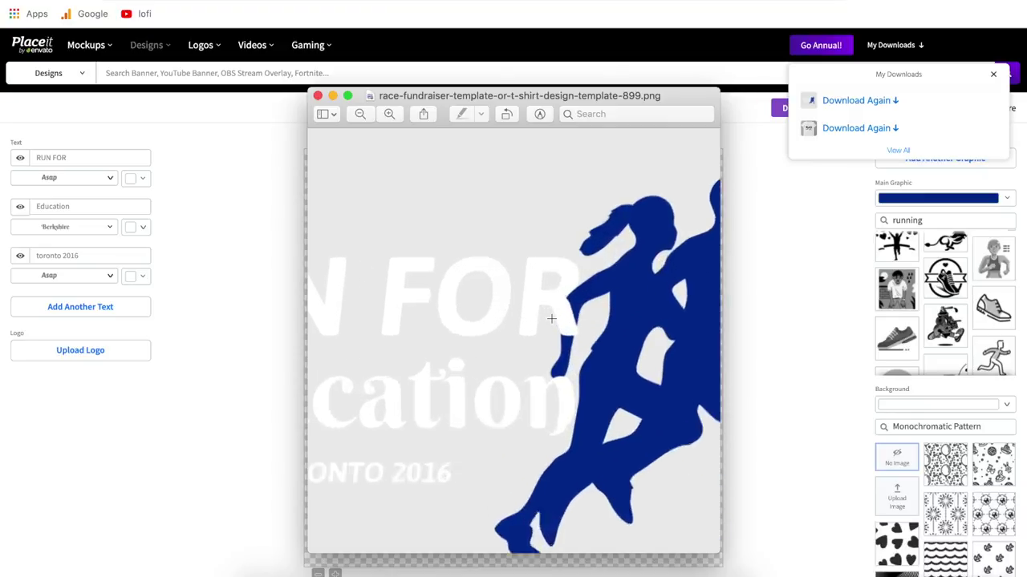
pyautogui.scroll(4, 551, 319)
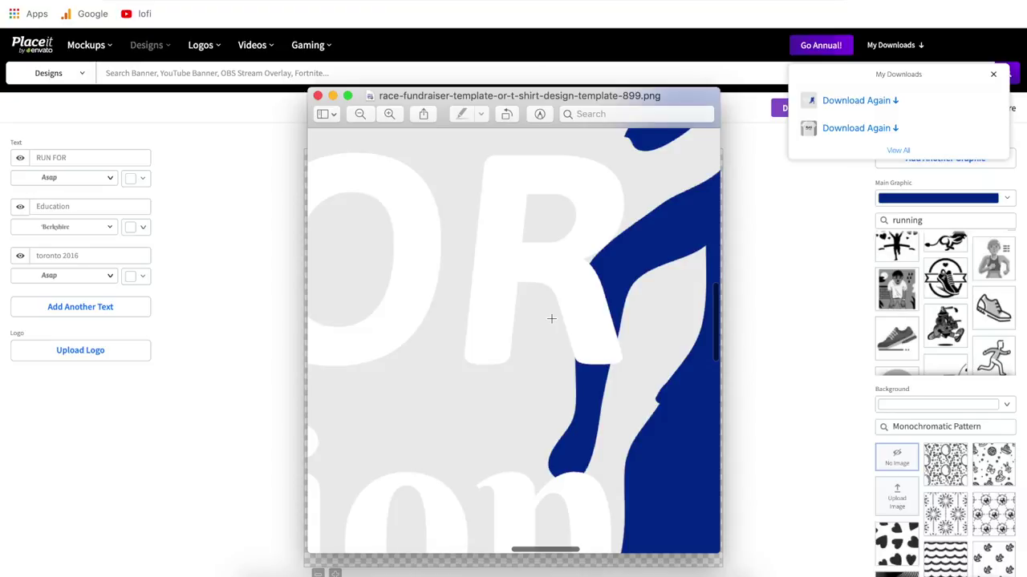
pyautogui.scroll(-8, 551, 319)
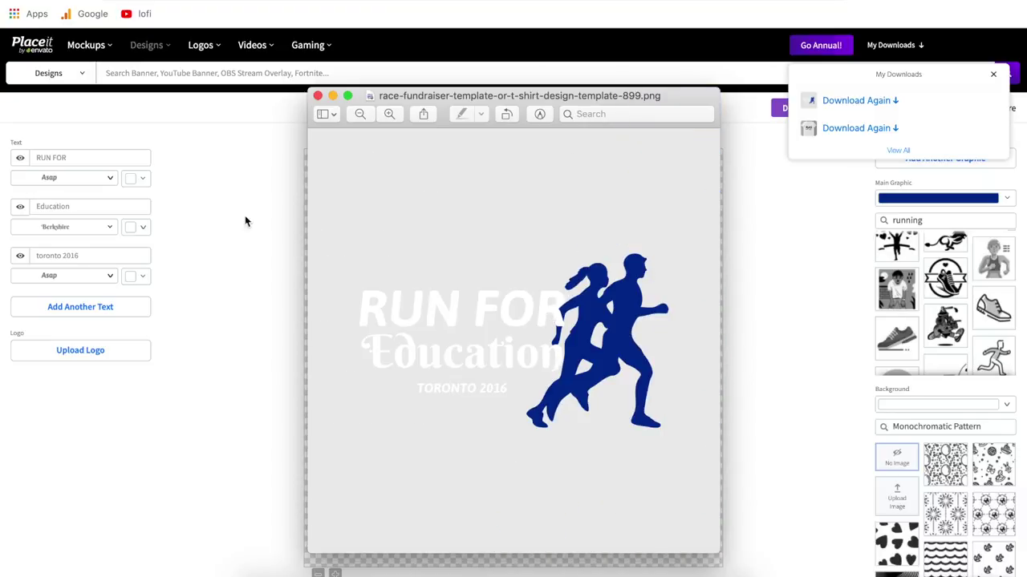
pyautogui.click(239, 180)
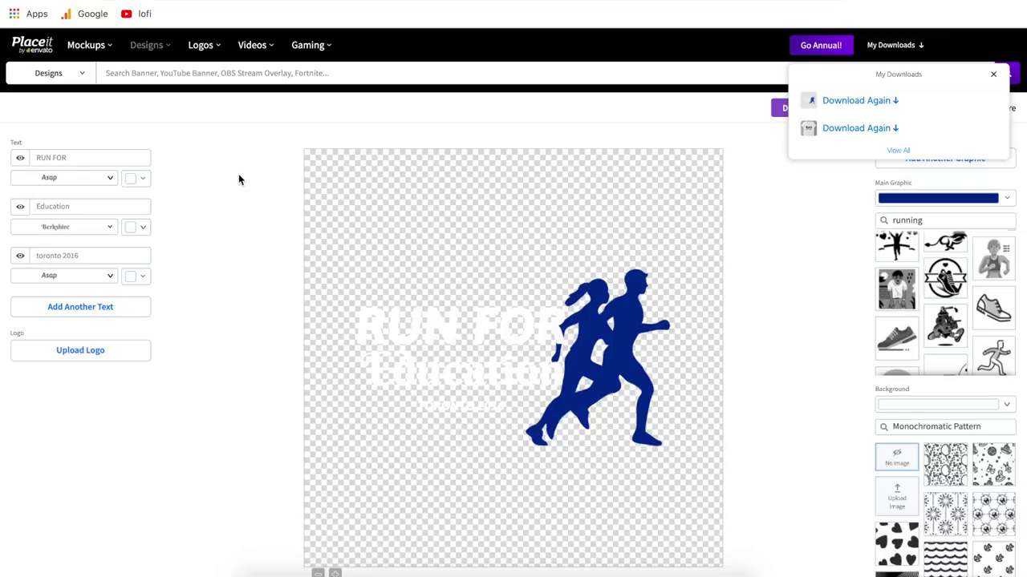
# - Open the Logo Maker and show all its logo templates without entering a company name
pyautogui.moveTo(211, 48)
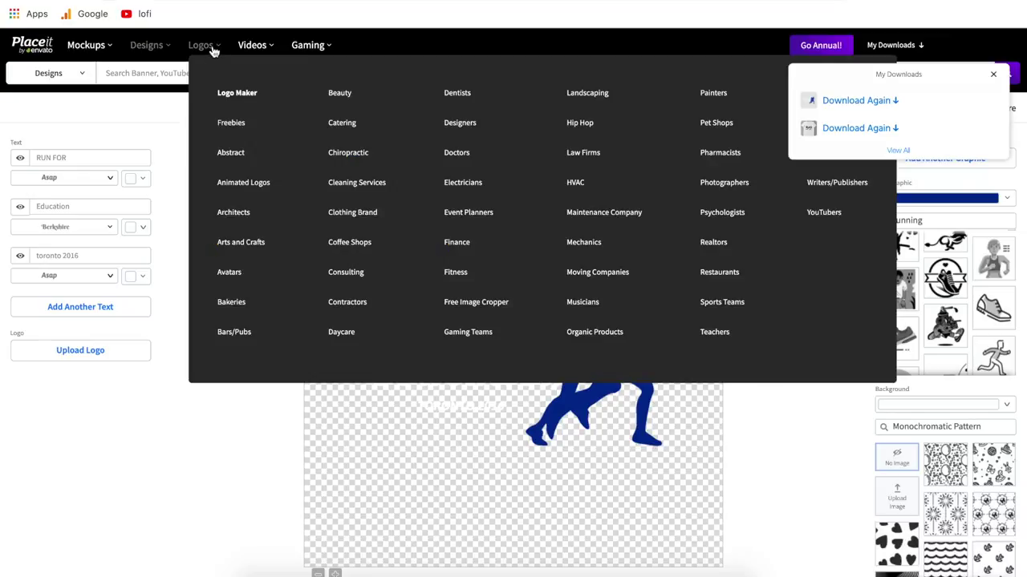
pyautogui.click(241, 95)
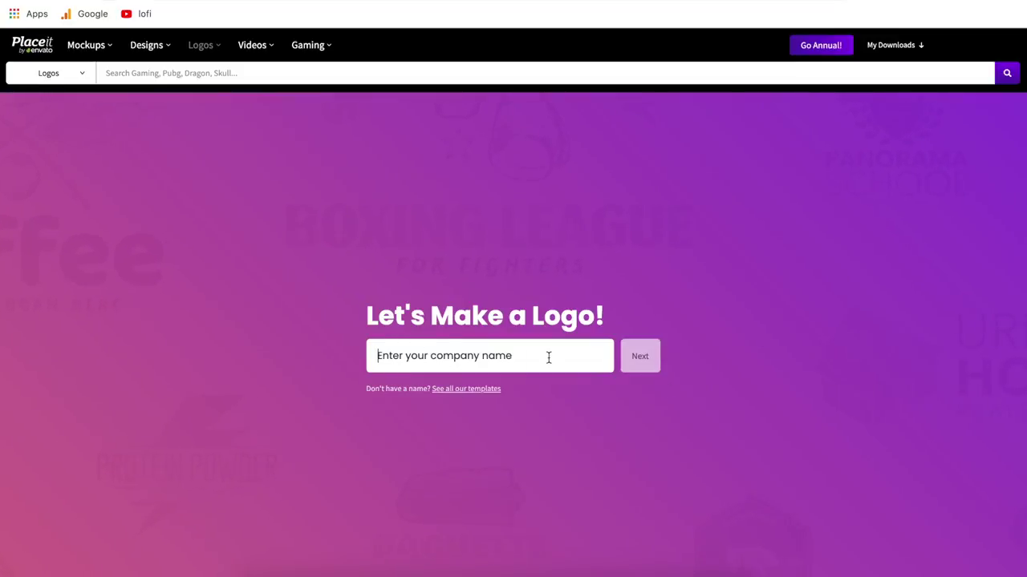
pyautogui.click(460, 393)
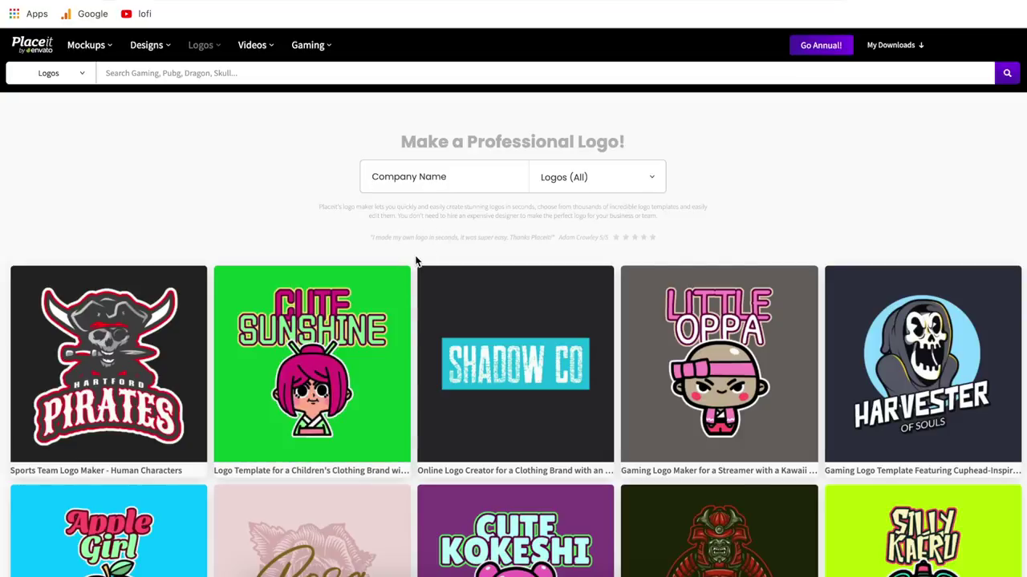
# - Browse the first page of logo templates down to the page numbers and return to the start of the list
pyautogui.scroll(-4, 414, 260)
pyautogui.scroll(-8, 415, 260)
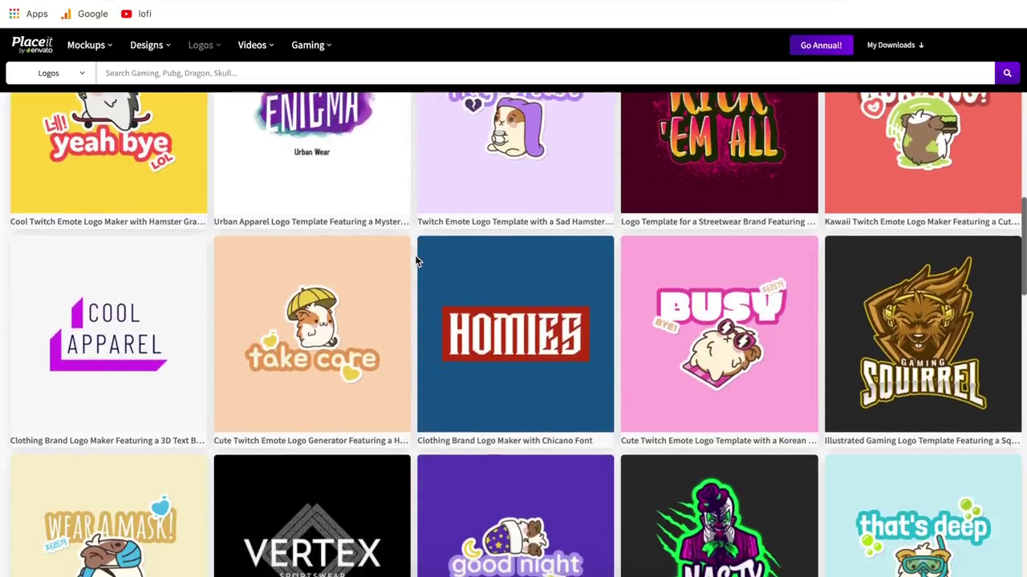
pyautogui.scroll(-11, 415, 260)
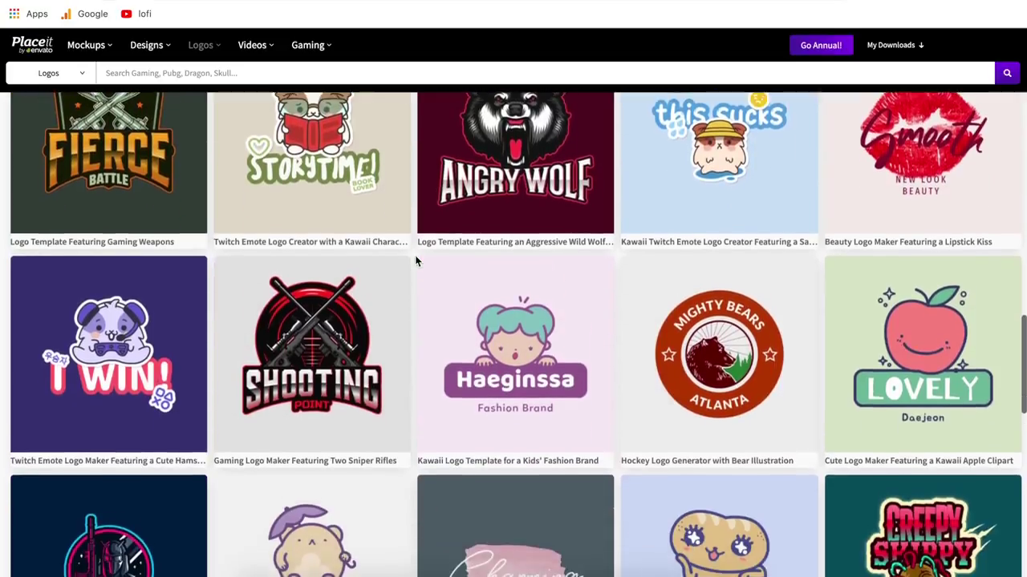
pyautogui.scroll(-4, 415, 261)
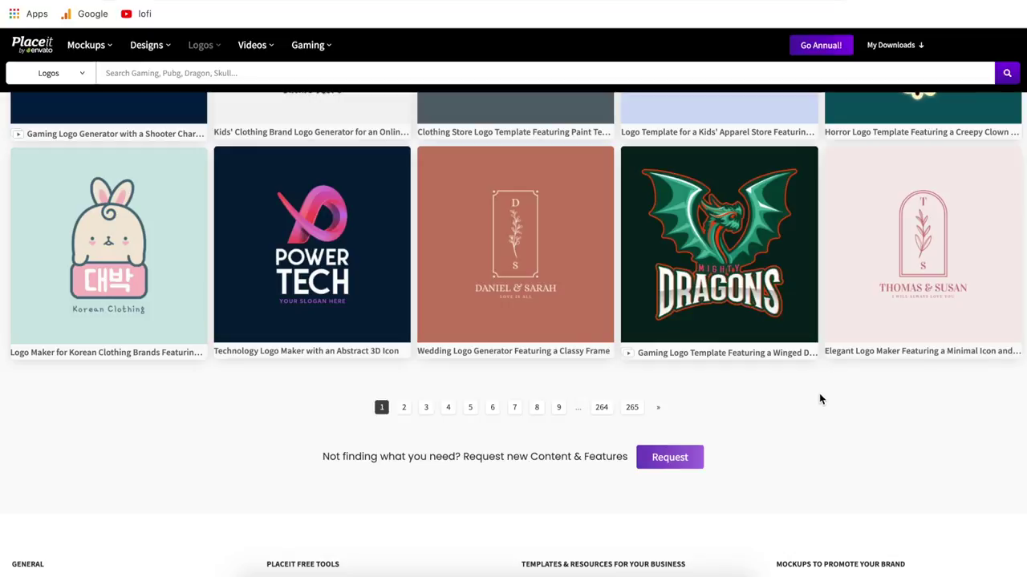
pyautogui.scroll(4, 819, 397)
pyautogui.scroll(15, 819, 393)
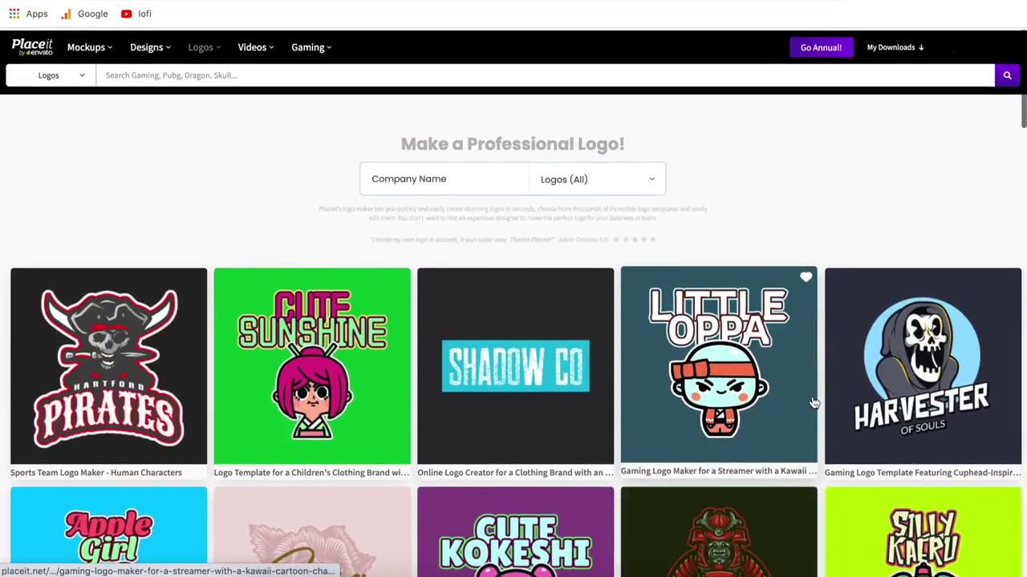
# - Look through the logo category filter from Abstract to YouTubers, and leave it at Logos (All)
pyautogui.click(651, 177)
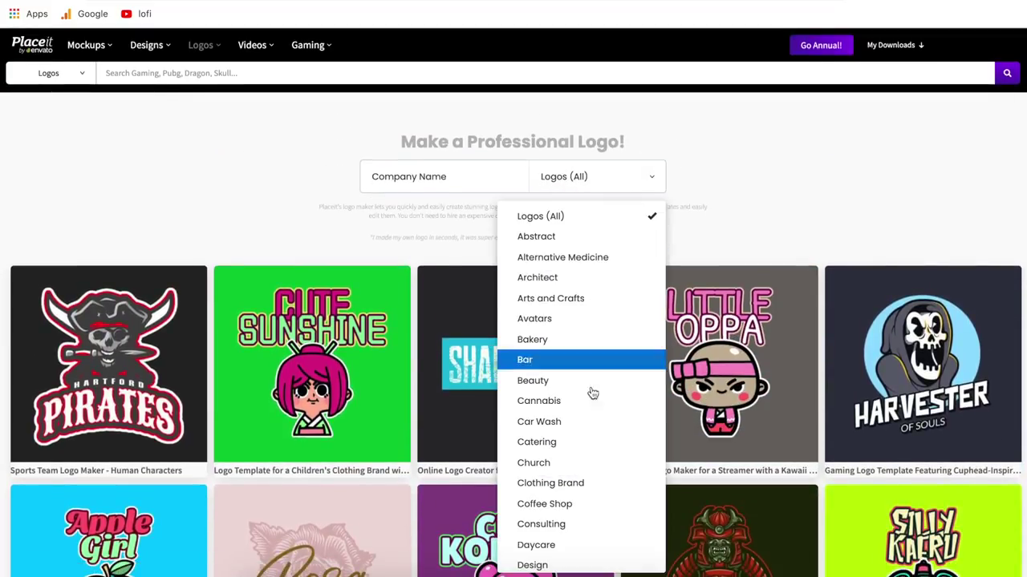
pyautogui.scroll(-2, 601, 464)
pyautogui.scroll(-5, 602, 464)
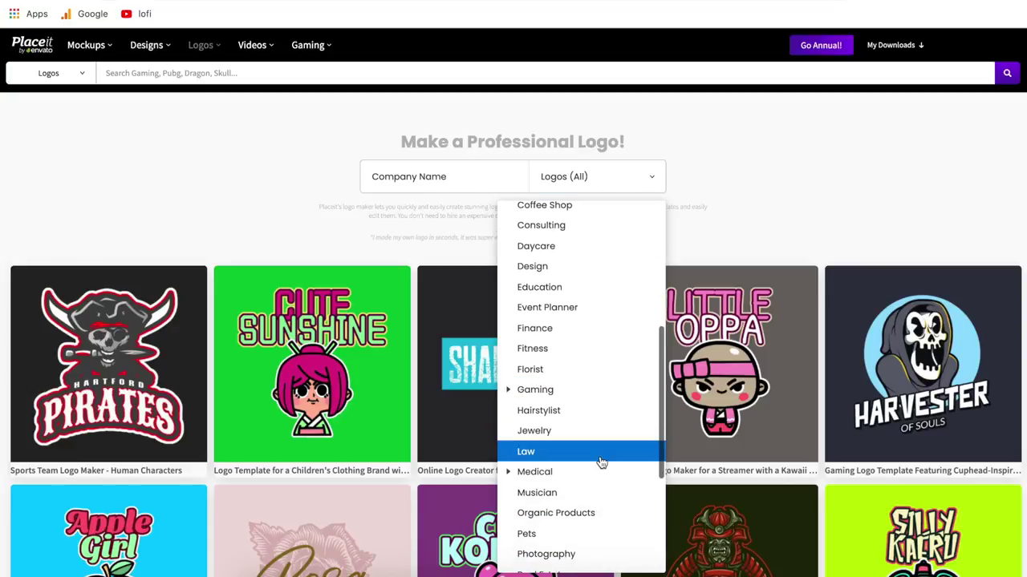
pyautogui.scroll(-8, 601, 463)
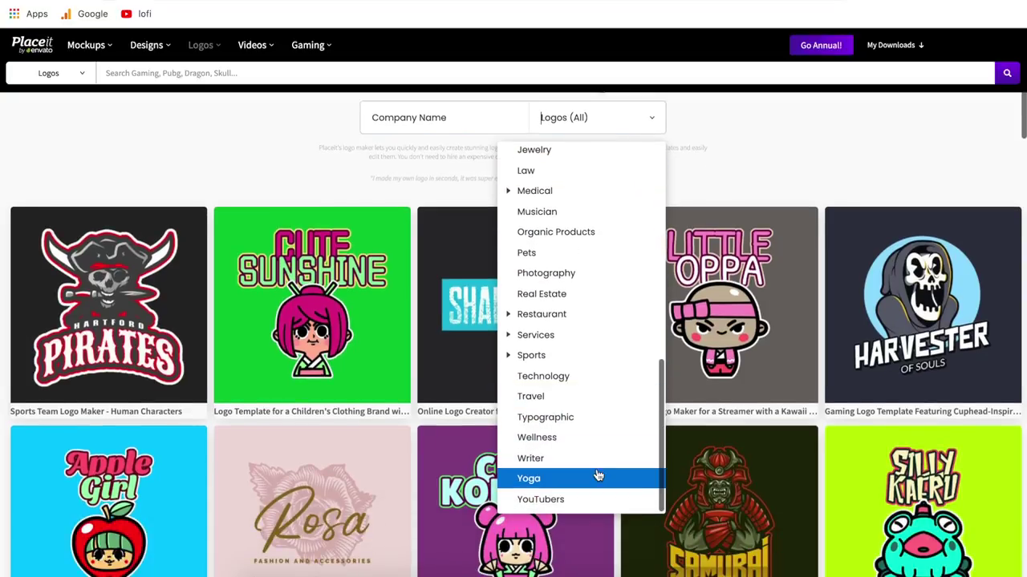
pyautogui.click(816, 167)
pyautogui.scroll(1, 816, 168)
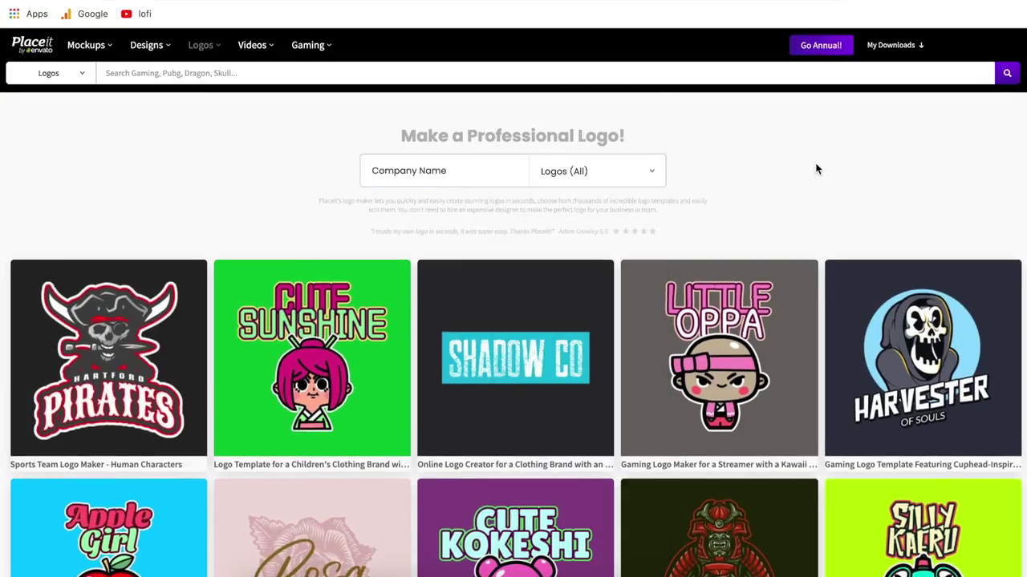
# - Open the "Sports Team Logo Maker - Human Characters" template from the first row of logos
pyautogui.scroll(-4, 816, 168)
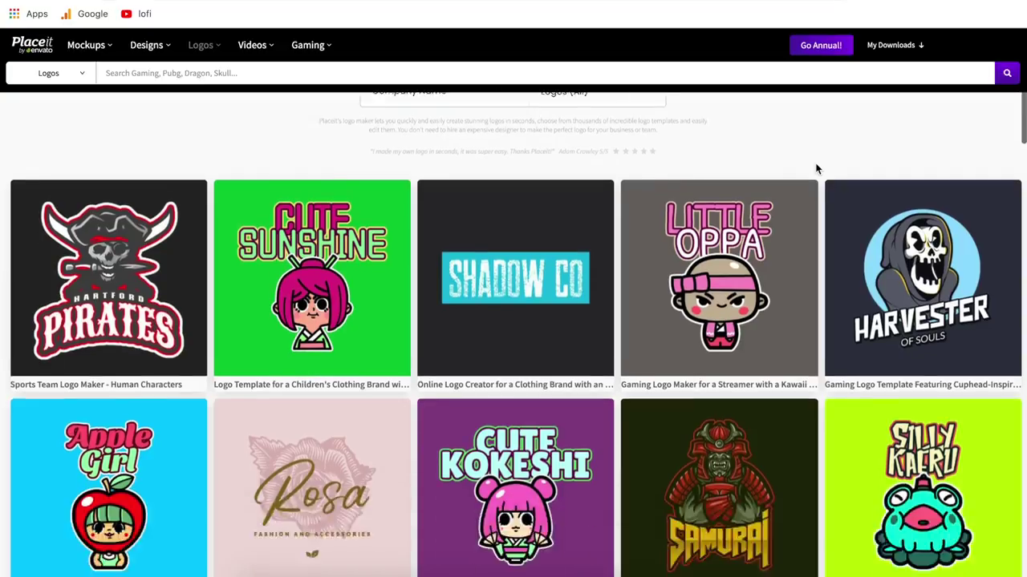
pyautogui.scroll(4, 816, 168)
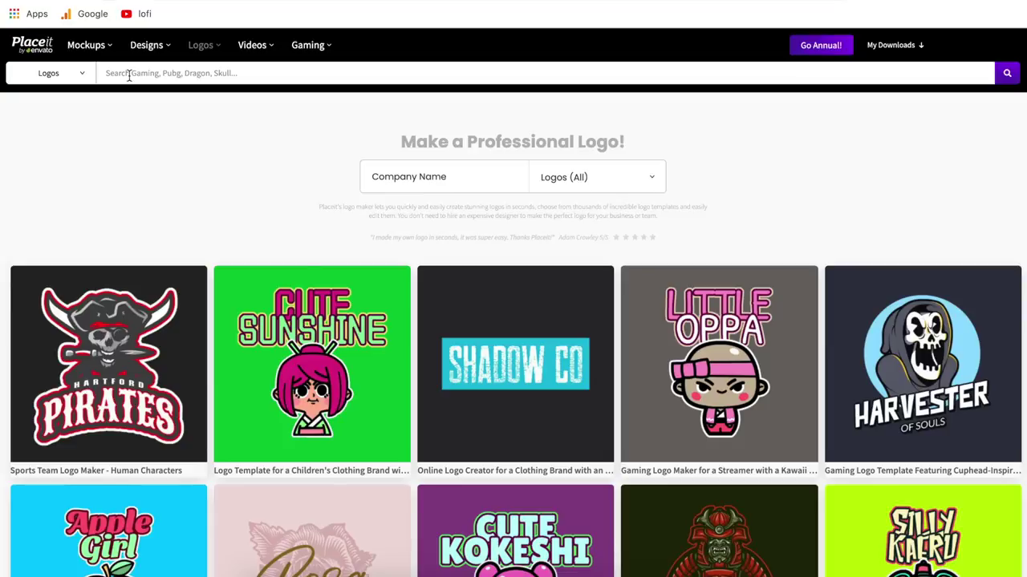
pyautogui.scroll(-1, 213, 144)
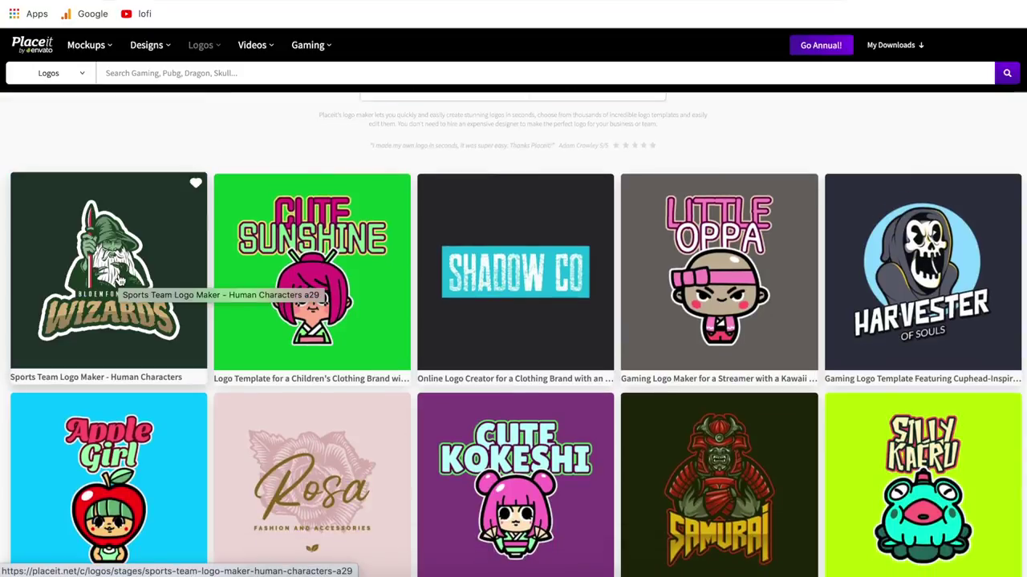
pyautogui.click(117, 282)
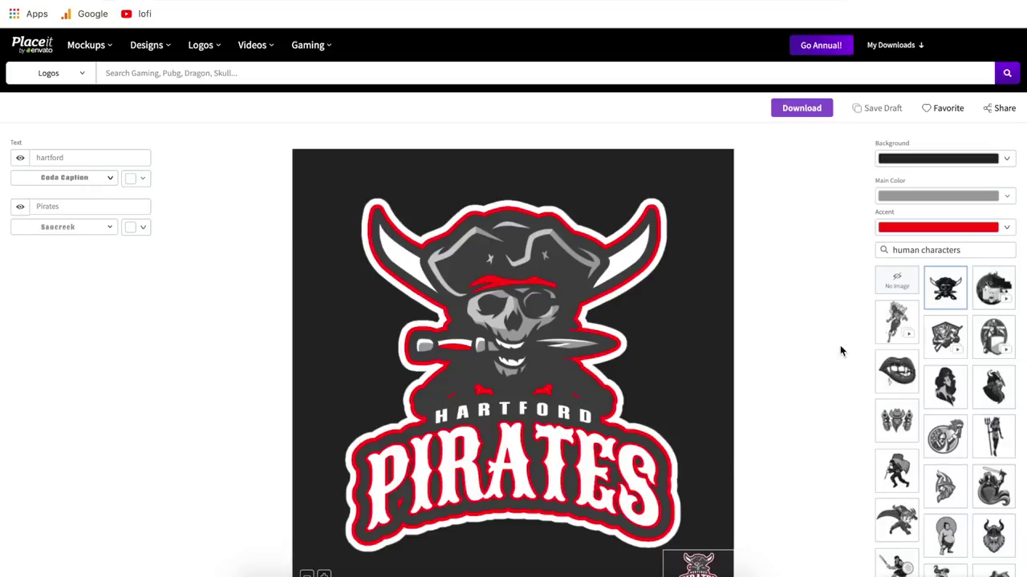
# - Replace the pirate skull with the helmeted archer in a round frame from the human characters graphics
pyautogui.scroll(-3, 956, 414)
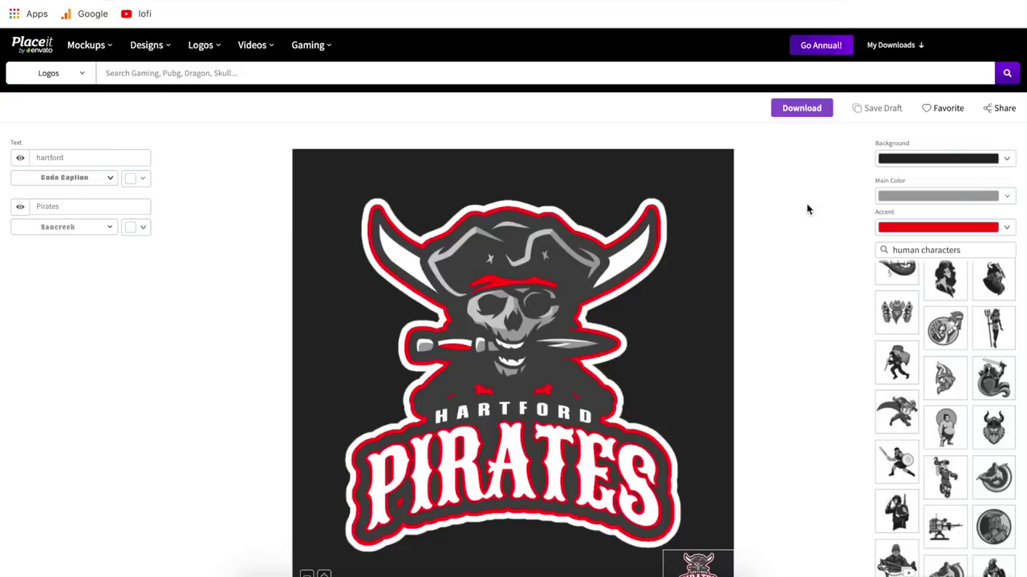
pyautogui.scroll(1, 956, 398)
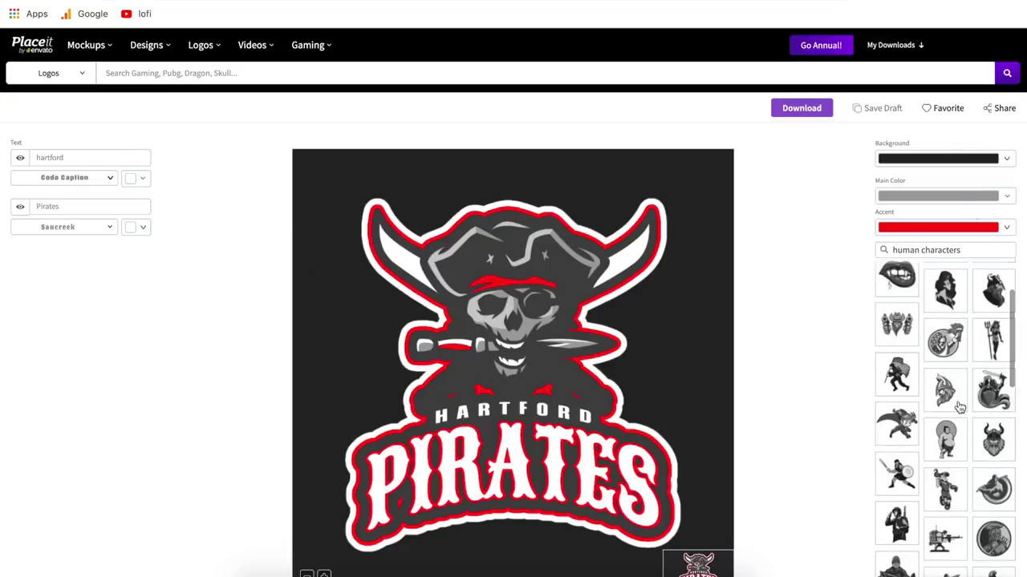
pyautogui.scroll(-3, 960, 407)
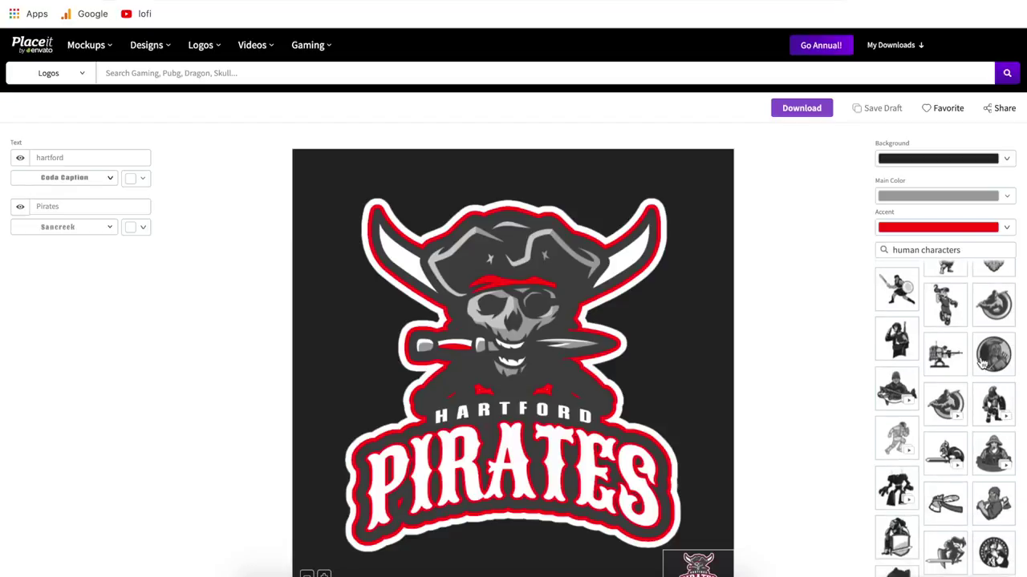
pyautogui.click(992, 358)
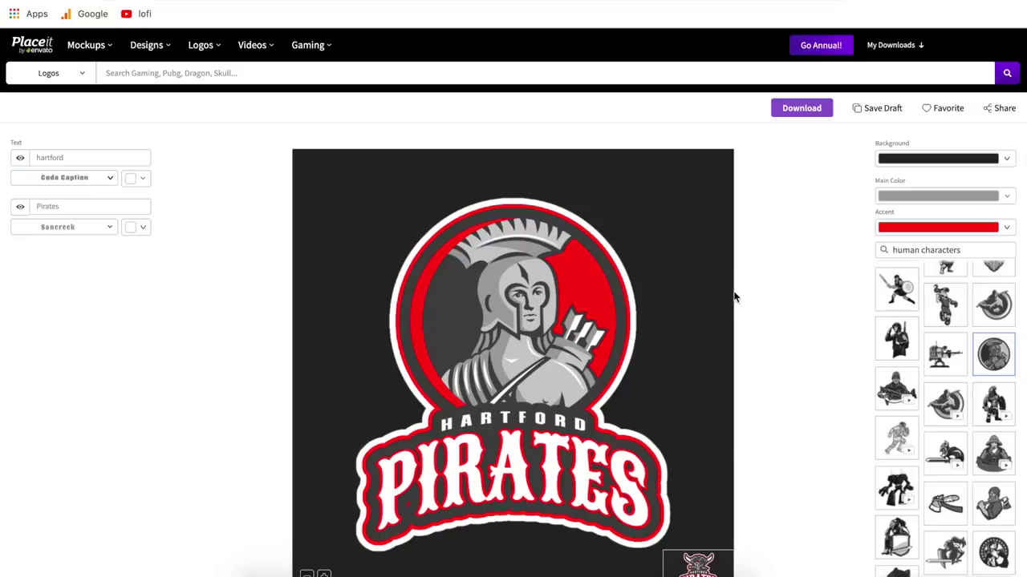
# - Make the logo's background transparent and request a download of this version
pyautogui.click(1007, 161)
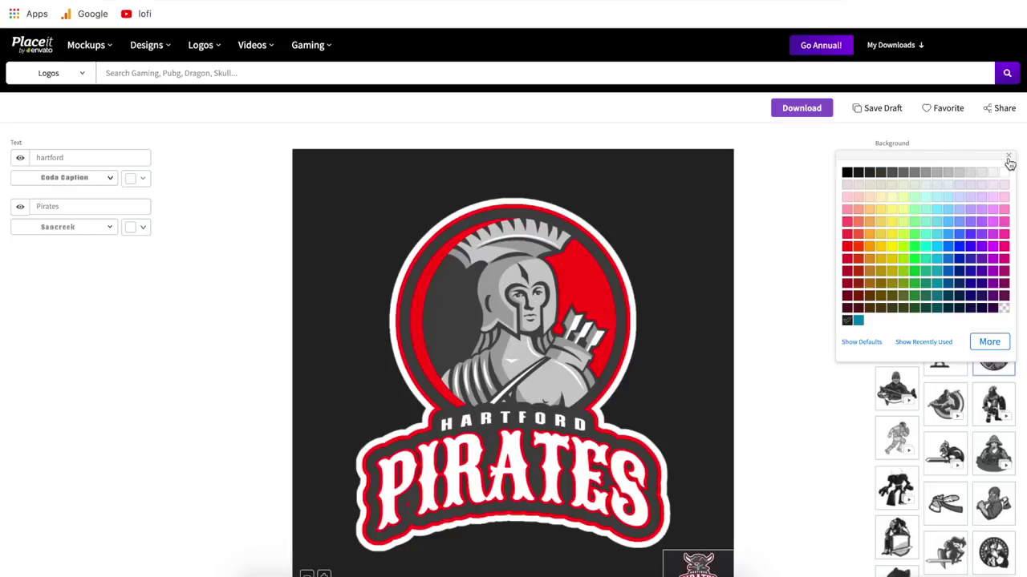
pyautogui.click(1005, 308)
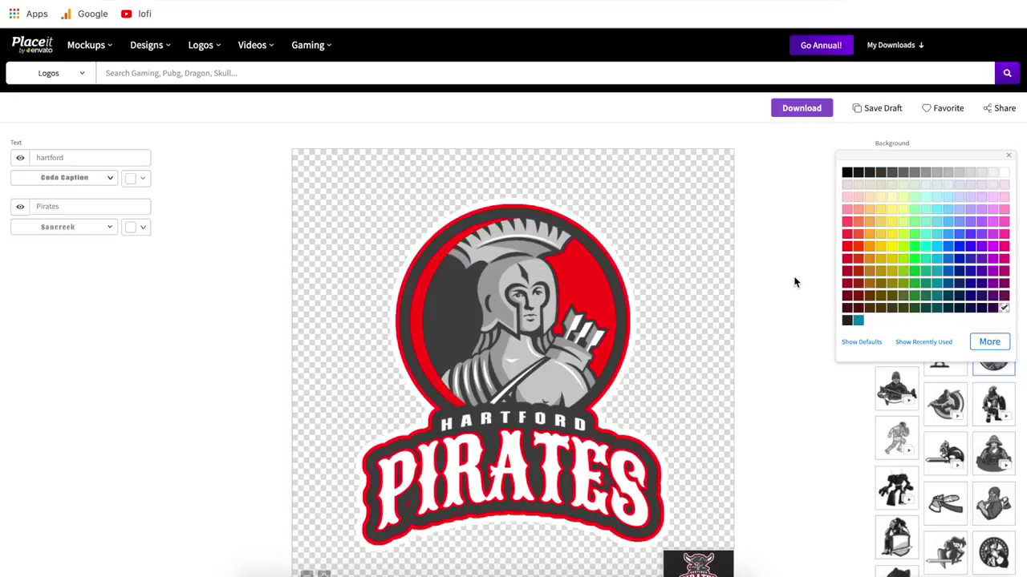
pyautogui.click(794, 283)
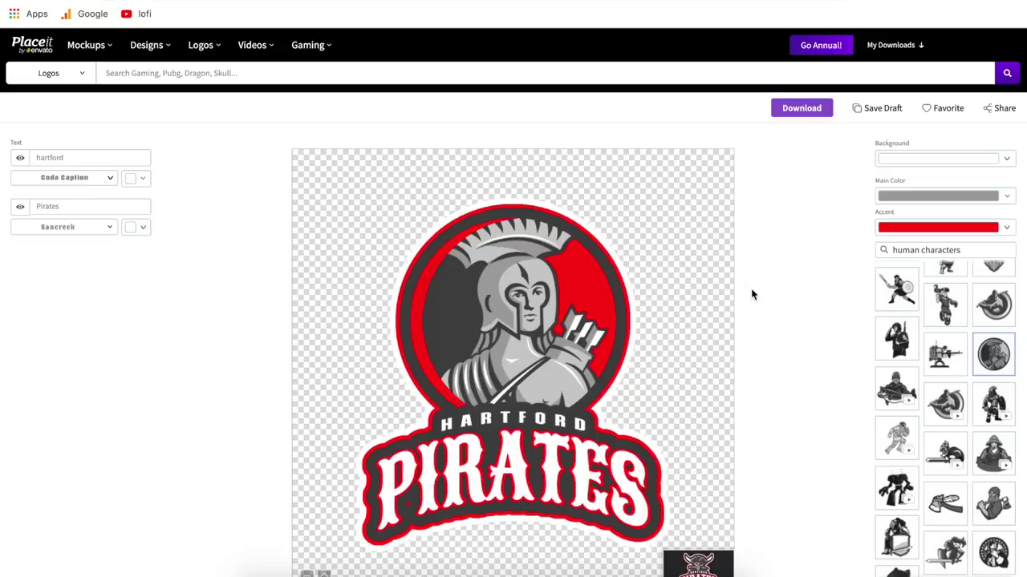
pyautogui.click(812, 113)
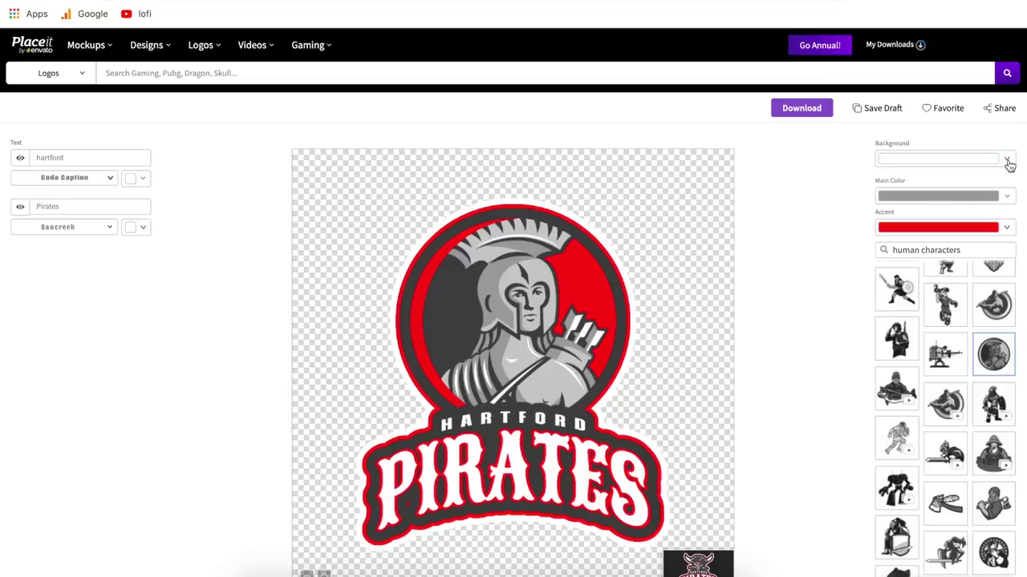
# - Set the logo's background to white, and download both the transparent and the white version
pyautogui.click(1008, 159)
pyautogui.click(1005, 174)
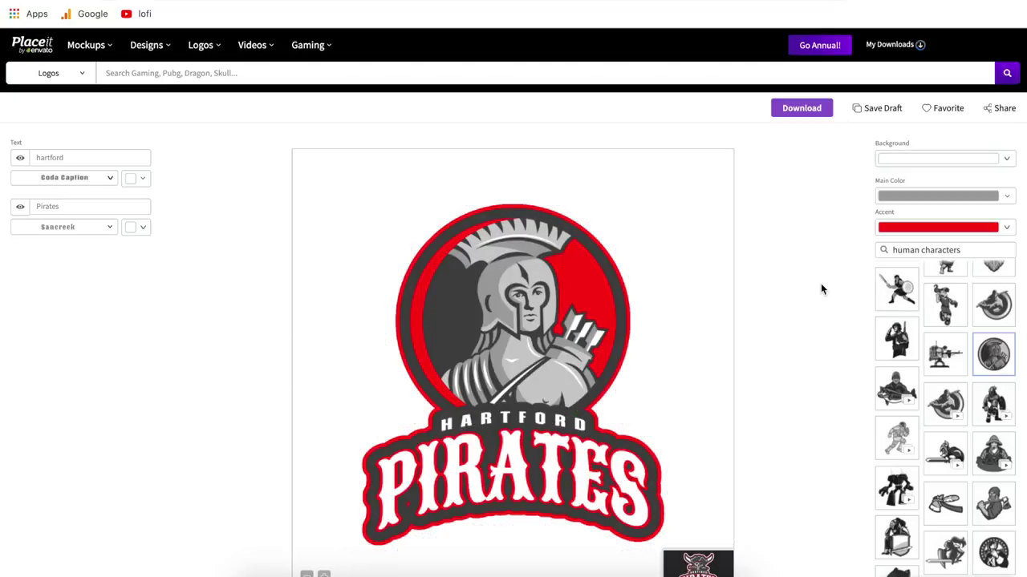
pyautogui.click(802, 112)
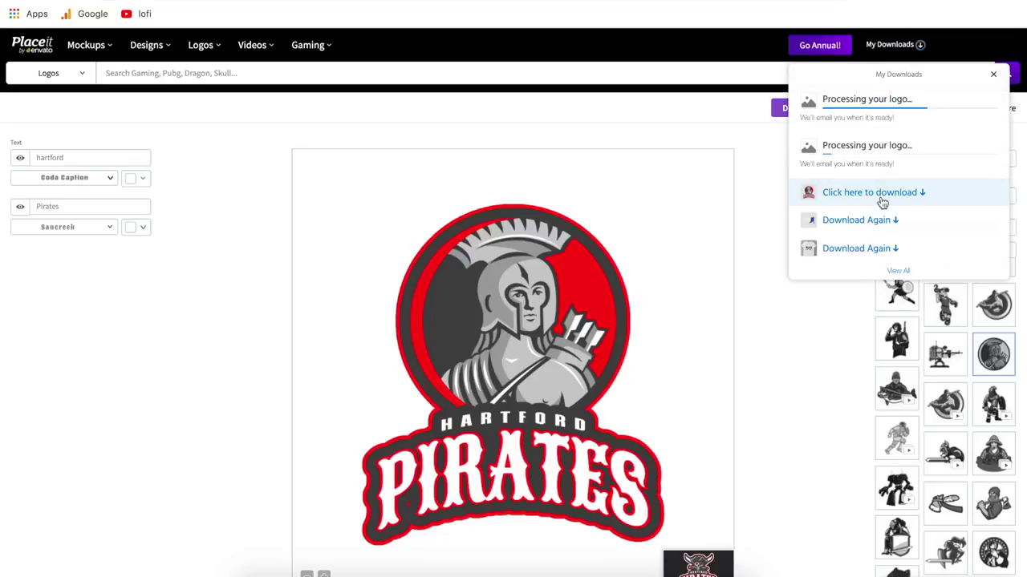
pyautogui.click(882, 201)
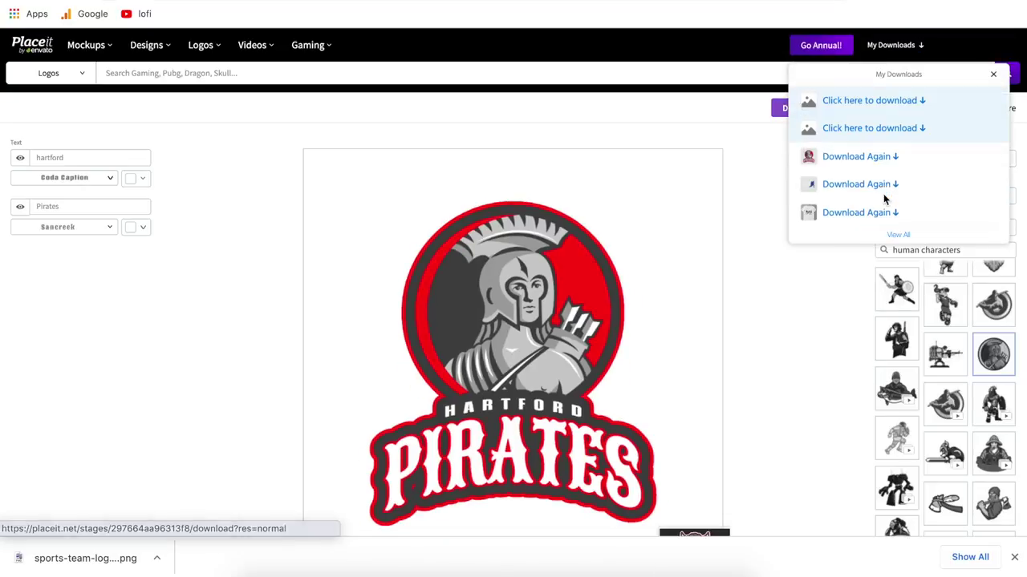
pyautogui.click(871, 130)
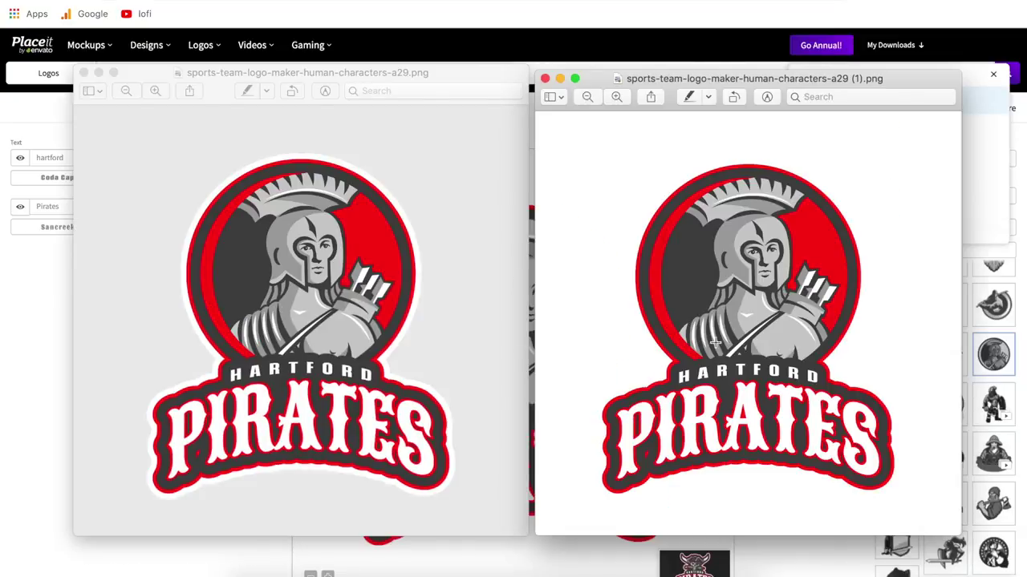
# - Compare the two downloaded PNG logos side by side at a smaller zoom, and return to the logo editor
pyautogui.press('super+minus')
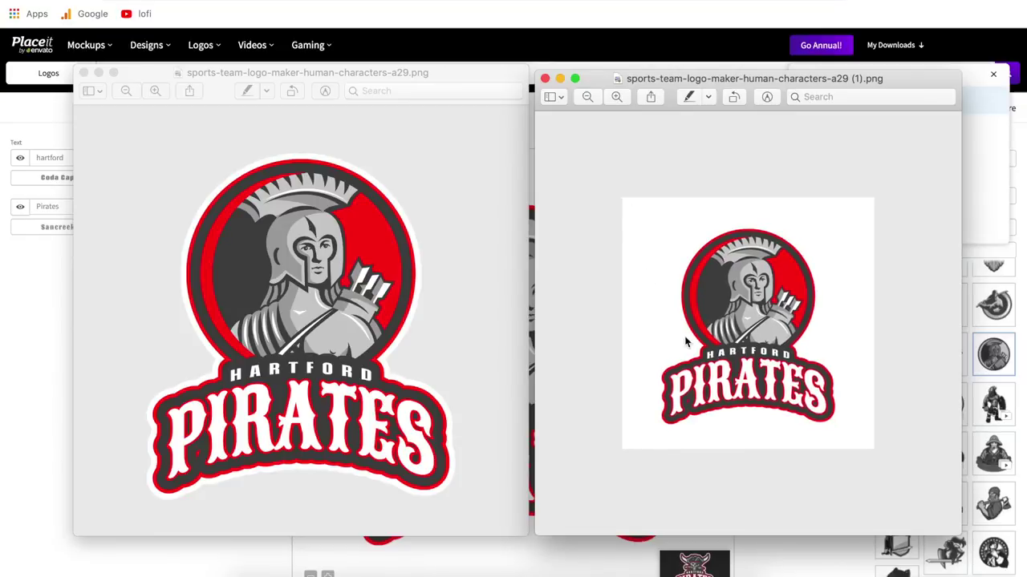
pyautogui.click(453, 270)
pyautogui.press('super+minus')
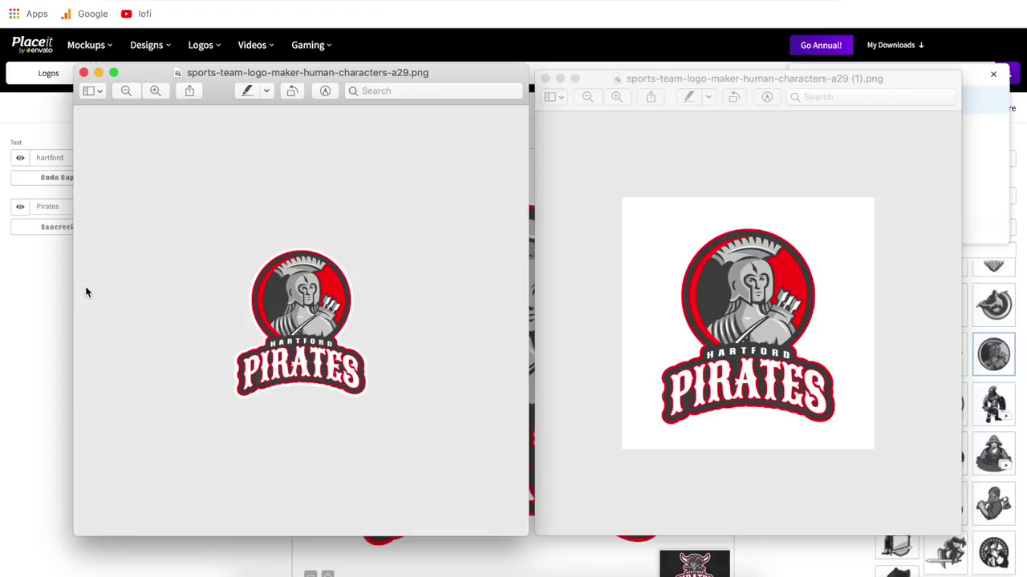
pyautogui.click(44, 293)
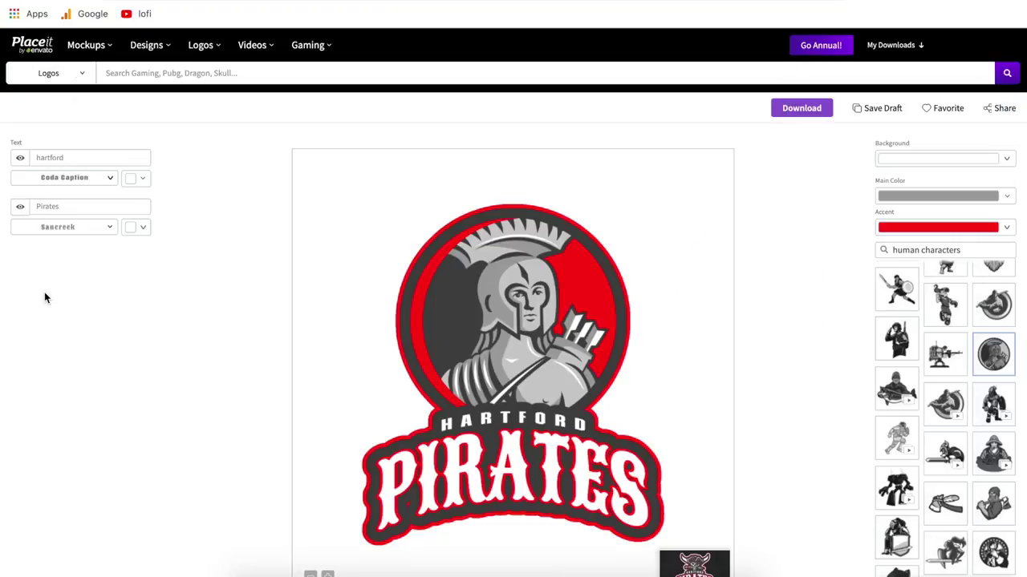
# - Open the Video Maker and show its intro templates
pyautogui.moveTo(264, 46)
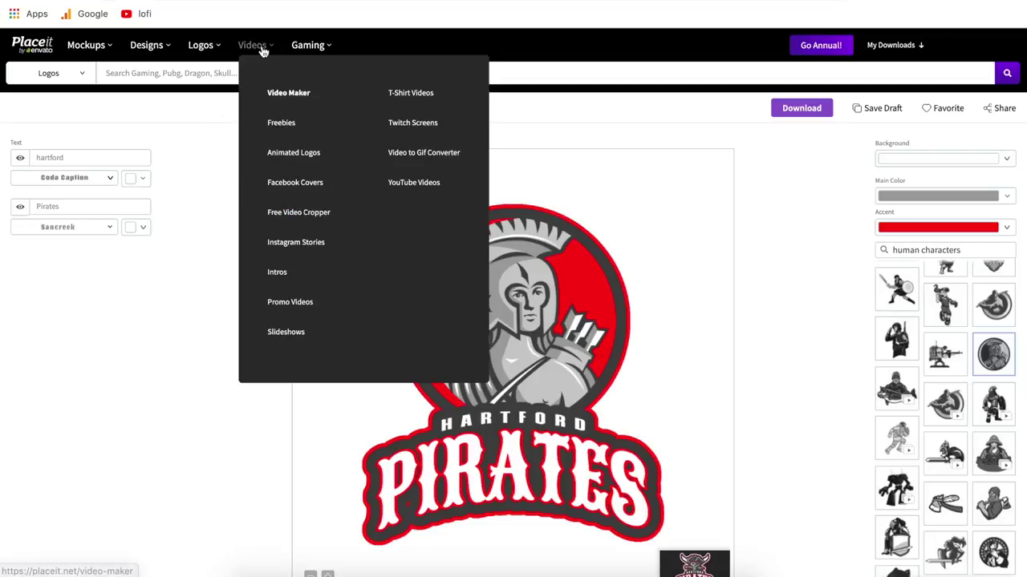
pyautogui.click(288, 93)
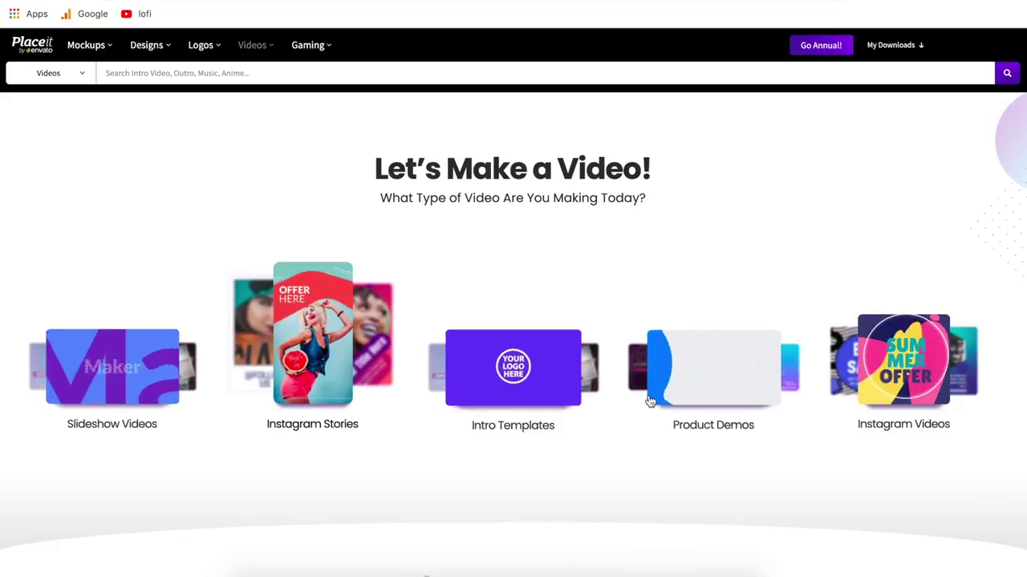
pyautogui.click(552, 382)
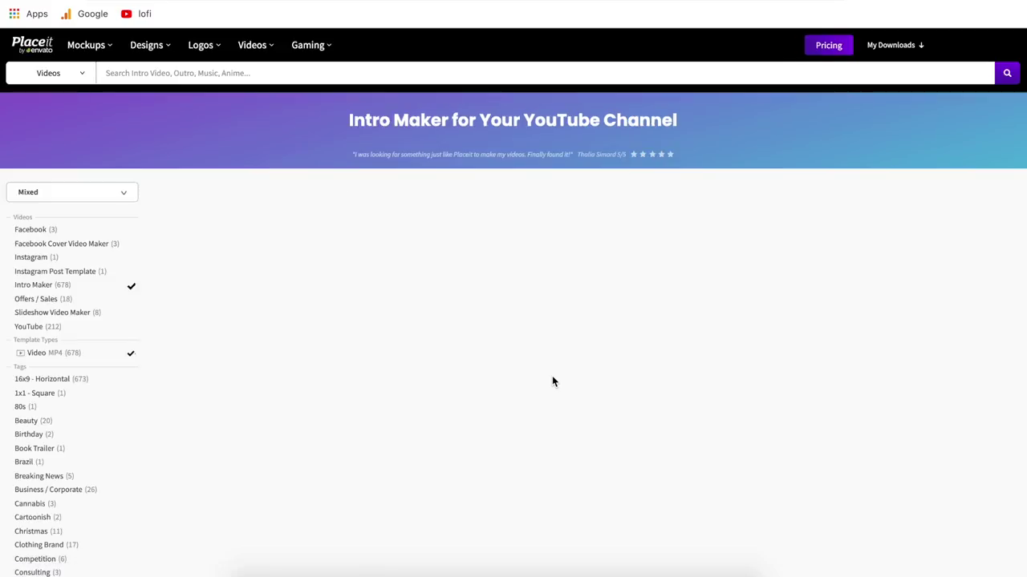
# - Browse the first page of intro templates and the list of filter tags, and return to the start of the page
pyautogui.scroll(-7, 493, 232)
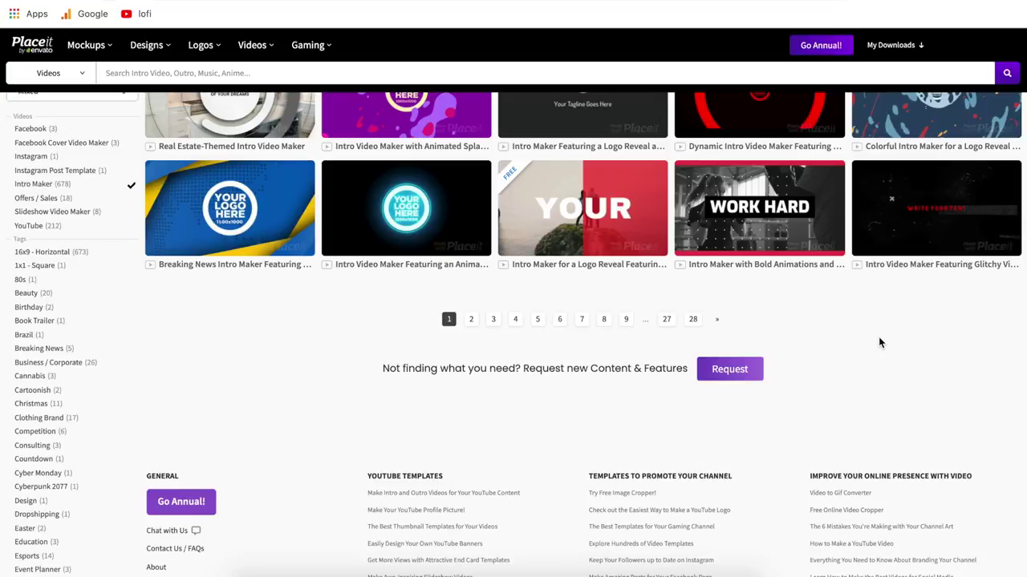
pyautogui.scroll(5, 855, 302)
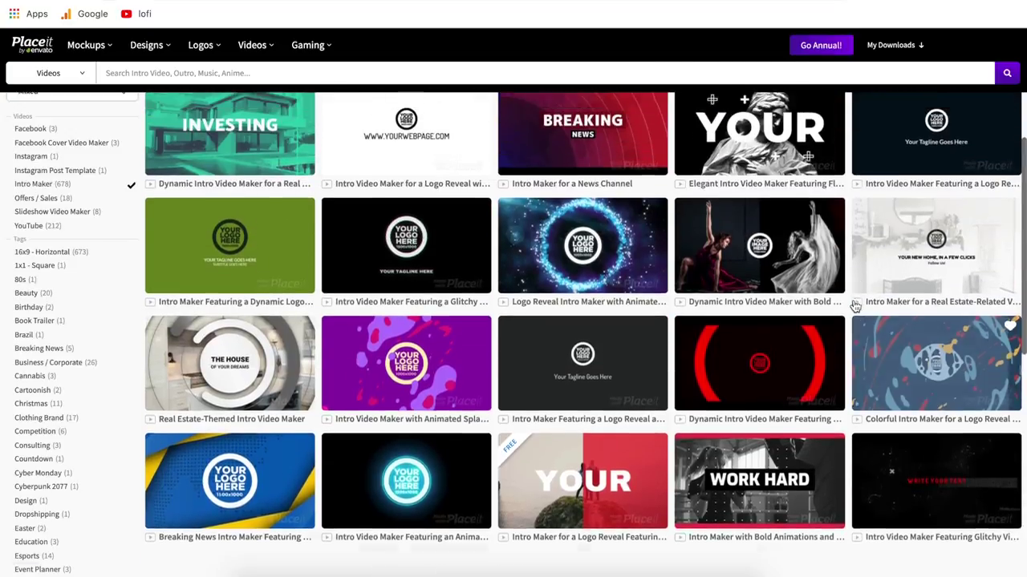
pyautogui.scroll(2, 855, 304)
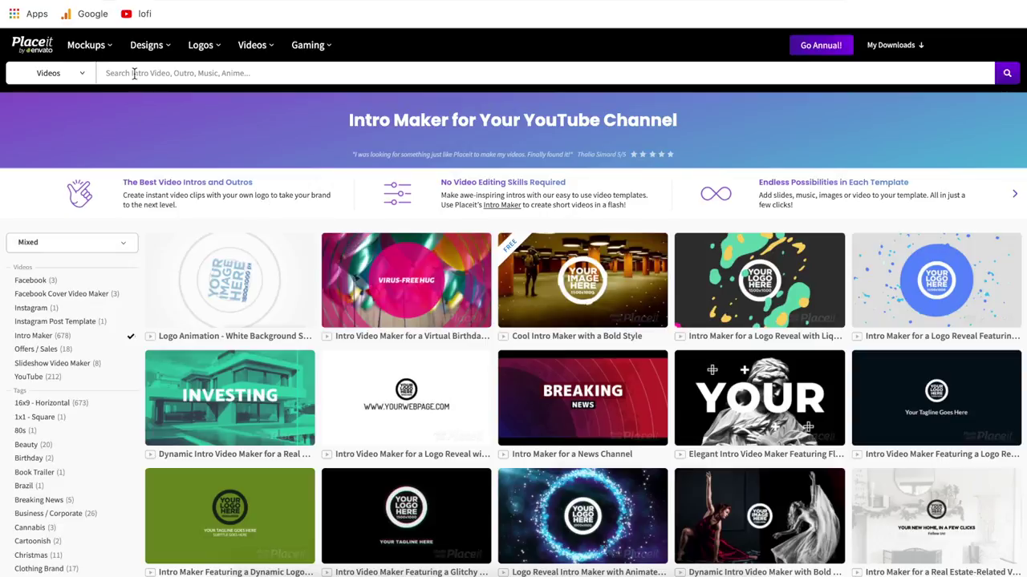
pyautogui.scroll(-3, 89, 465)
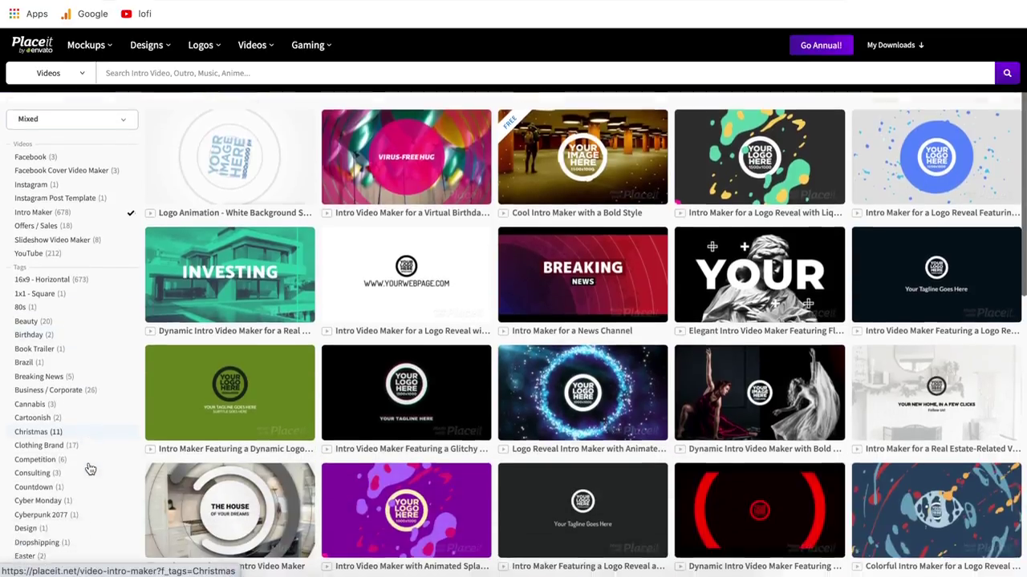
pyautogui.scroll(-5, 88, 470)
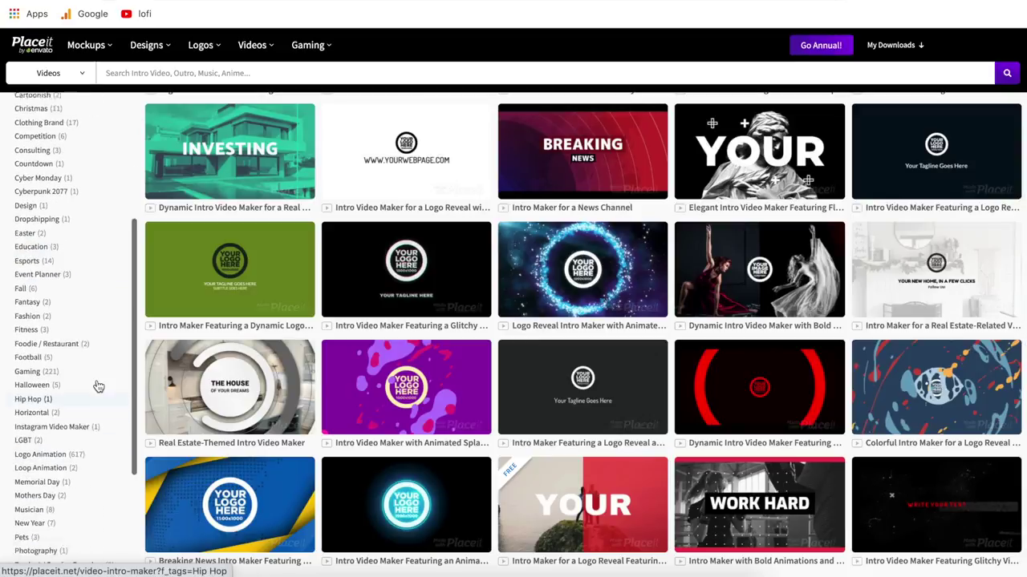
pyautogui.scroll(-3, 481, 337)
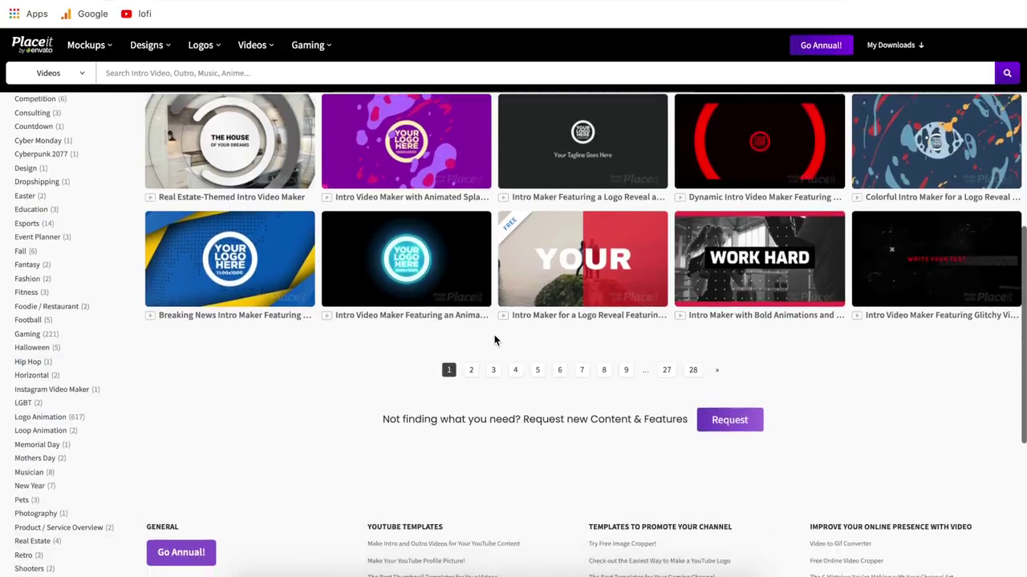
pyautogui.scroll(6, 495, 340)
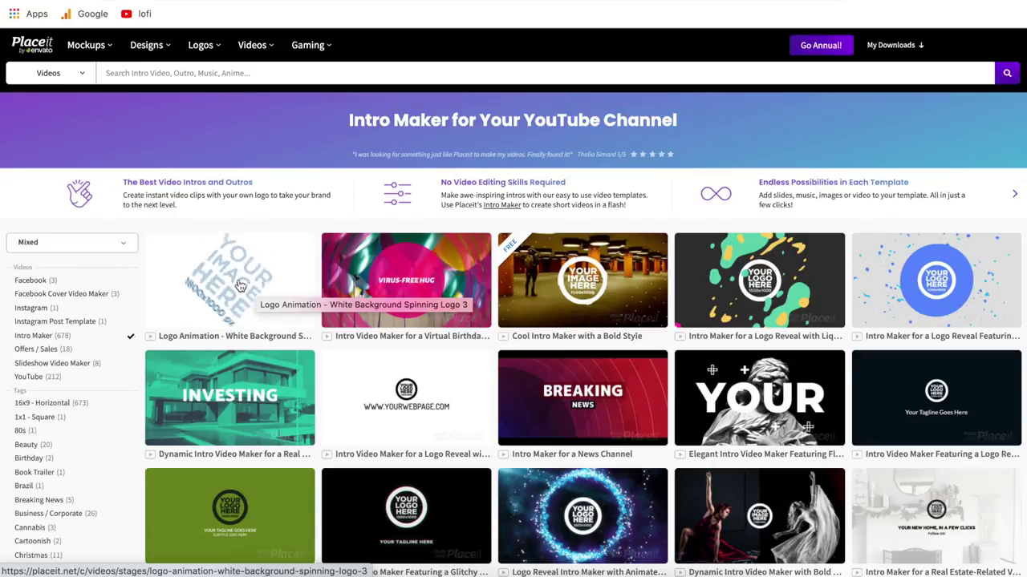
# - Open the "Logo Animation - White Background Spinning Logo 3" template and replay its preview
pyautogui.click(238, 286)
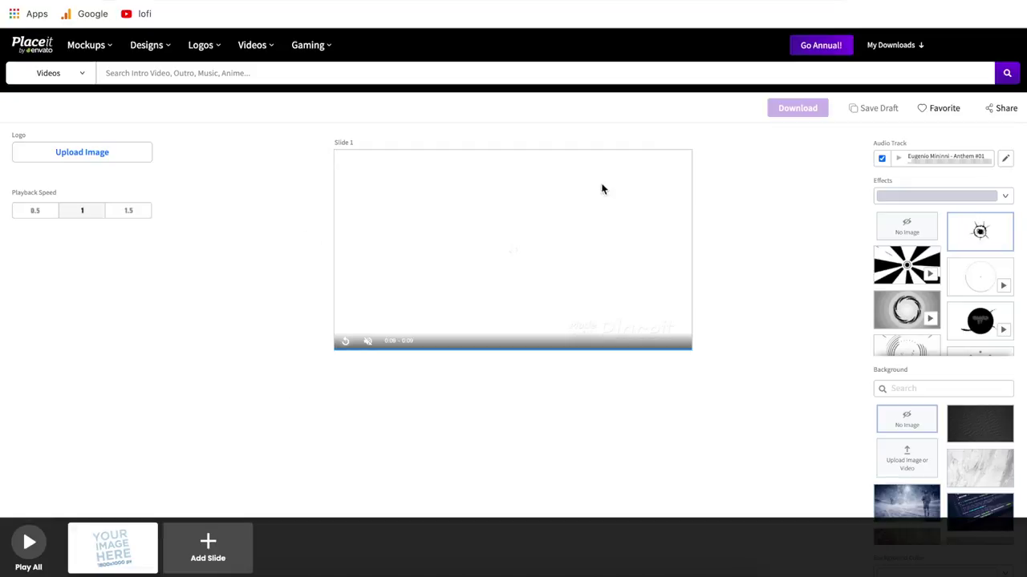
pyautogui.click(347, 343)
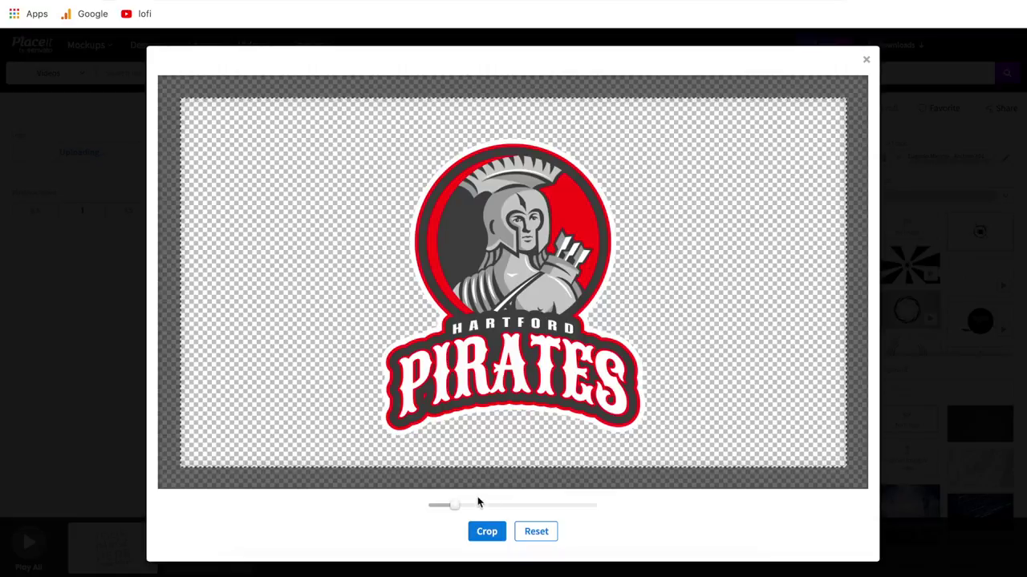
# - Enlarge the uploaded Hartford Pirates logo slightly, reposition it in the crop frame, apply the crop, and dismiss the change preview
pyautogui.moveTo(454, 505); pyautogui.dragTo(460, 505)
pyautogui.moveTo(508, 424); pyautogui.dragTo(527, 376)
pyautogui.click(487, 531)
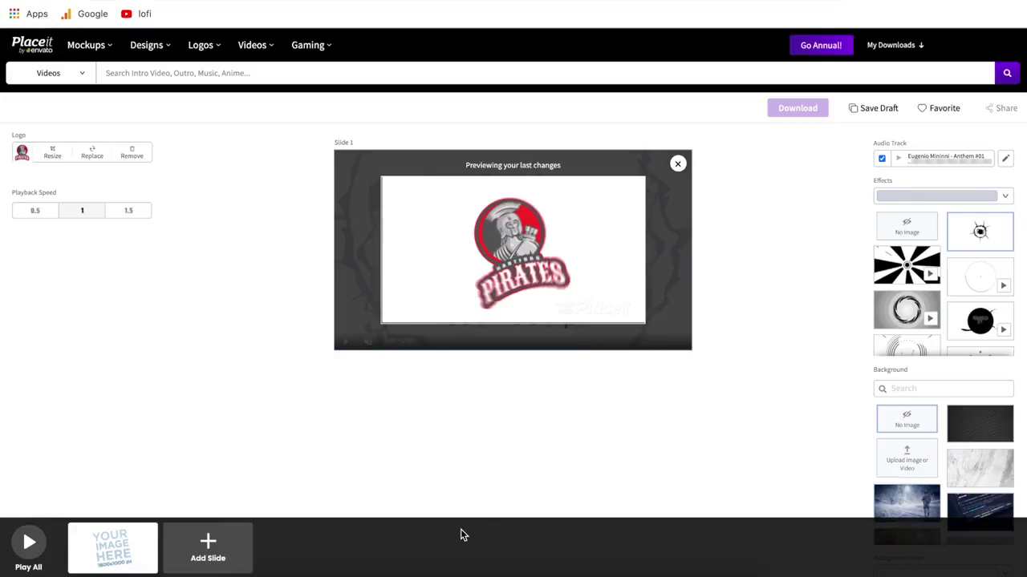
pyautogui.click(678, 165)
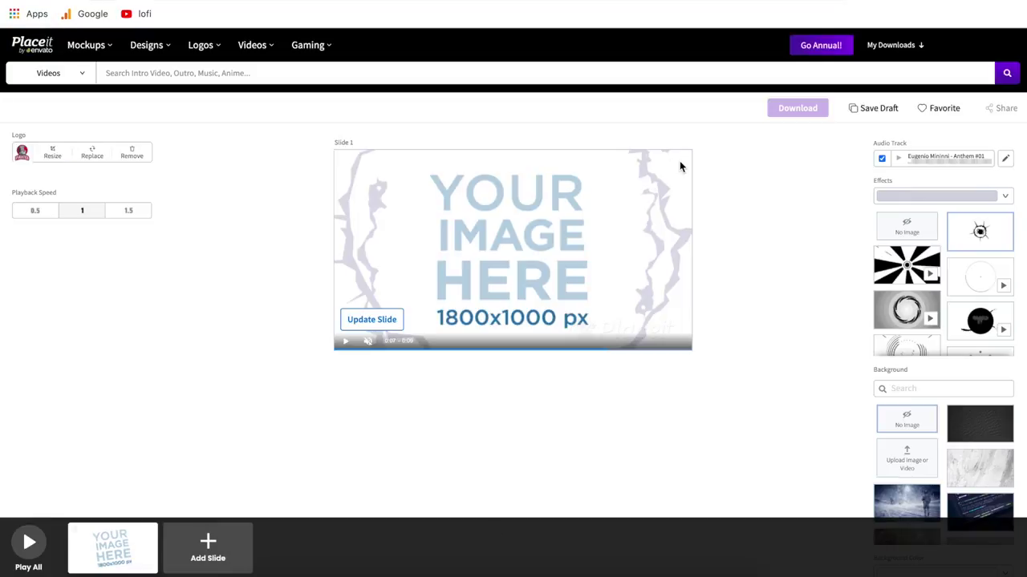
# - Update the slide so the animation uses the Hartford Pirates logo, and replay it
pyautogui.click(345, 342)
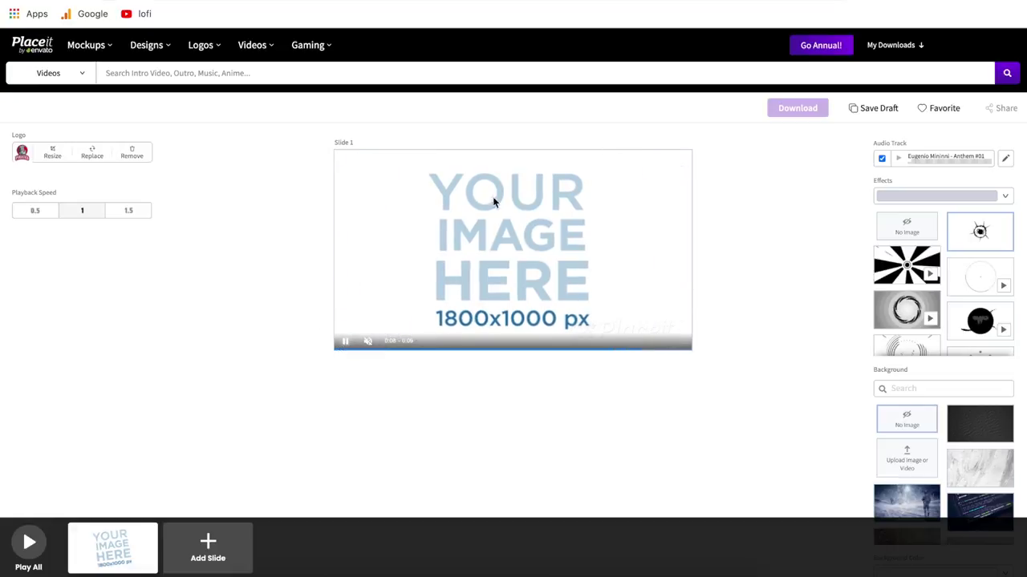
pyautogui.click(345, 342)
pyautogui.click(373, 320)
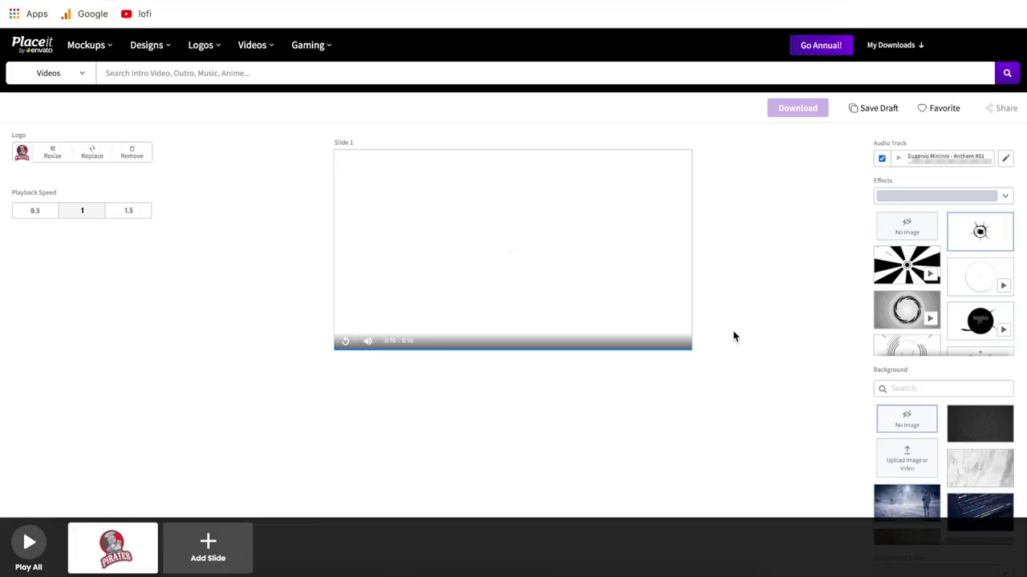
pyautogui.click(346, 342)
# - Try playback speeds 0.5 and 1 for the slide, and set the speed to 1.5
pyautogui.click(35, 213)
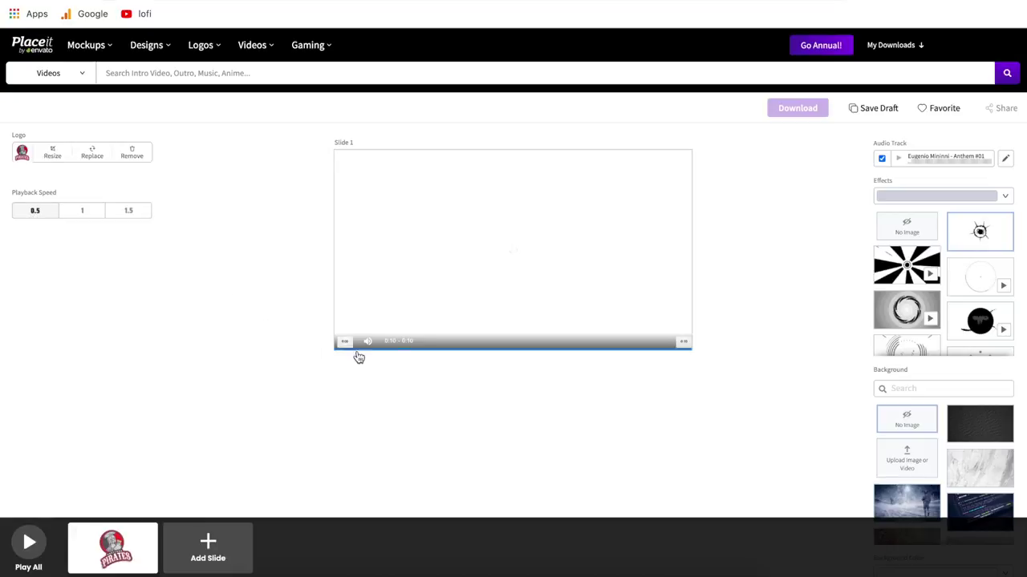
pyautogui.click(85, 213)
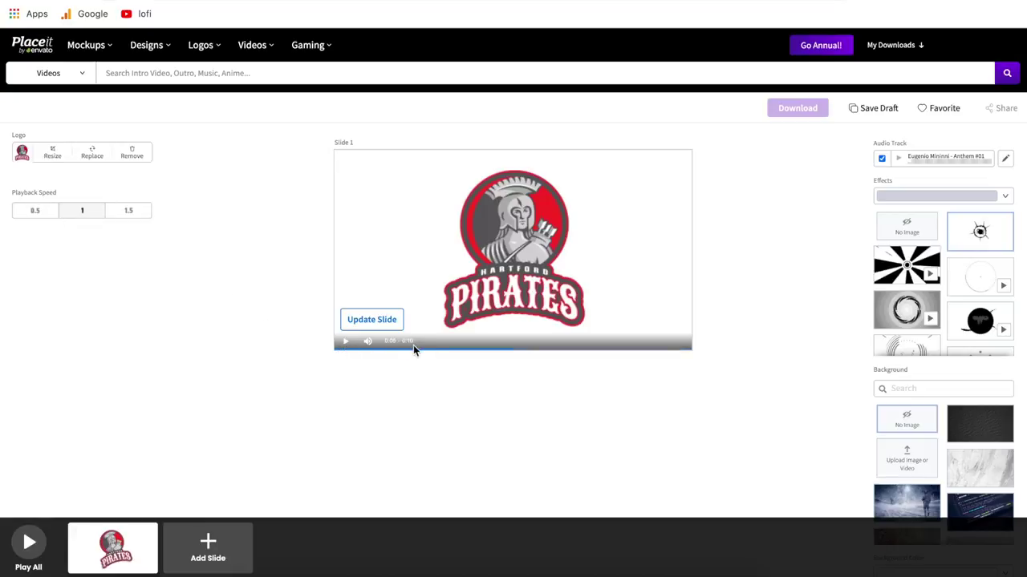
pyautogui.click(36, 214)
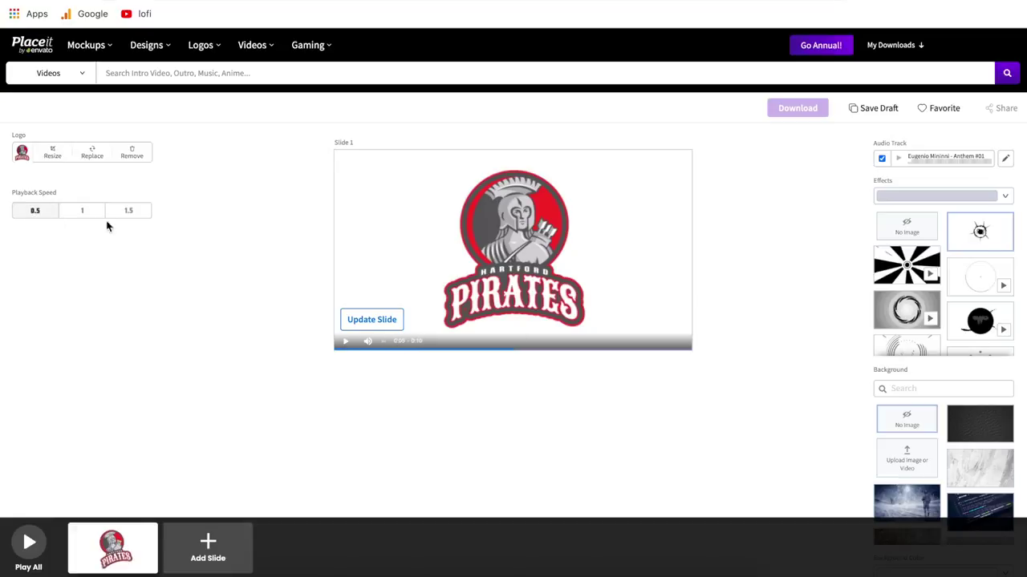
pyautogui.click(131, 211)
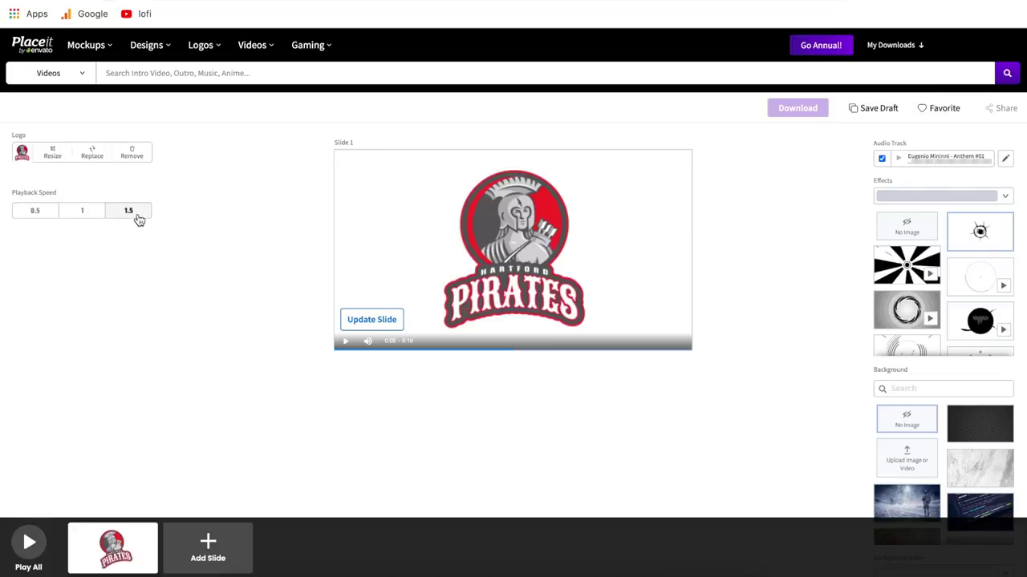
# - Set the slide's playback speed to 1 and look through the audio library, keeping the Eugenio Mininni - Anthem #01 track
pyautogui.click(85, 210)
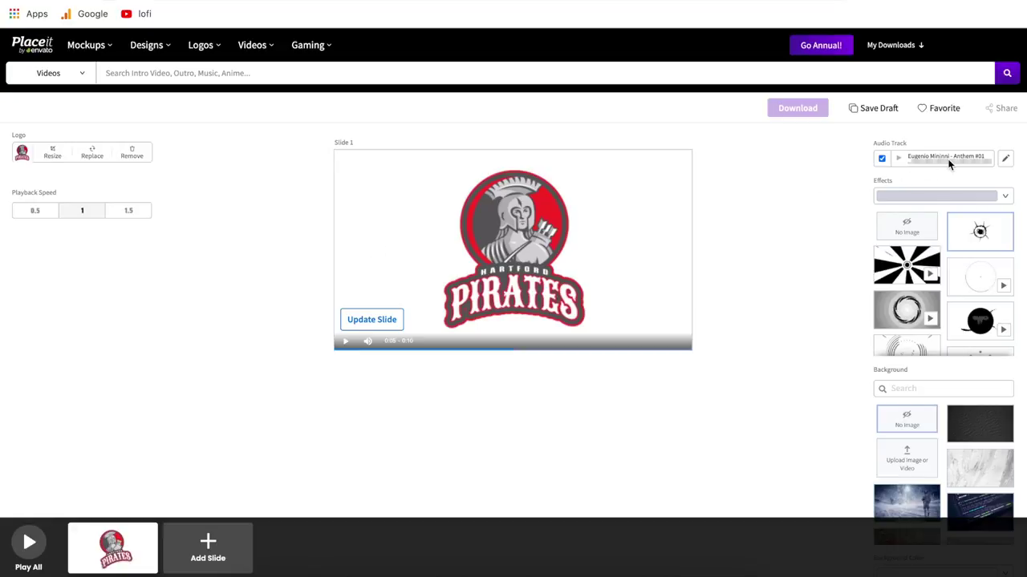
pyautogui.click(1005, 164)
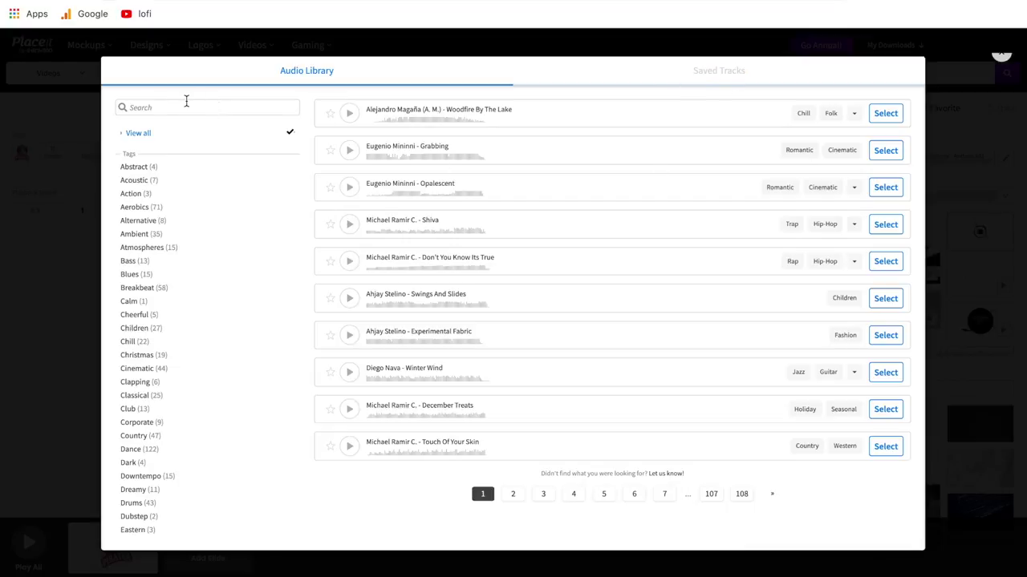
pyautogui.scroll(-5, 184, 342)
pyautogui.scroll(5, 185, 343)
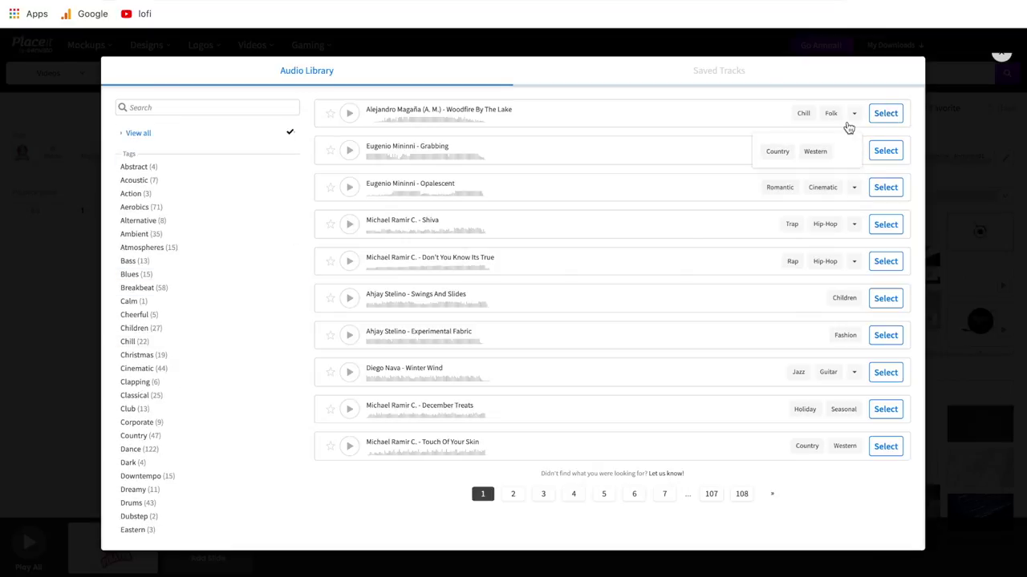
pyautogui.click(1001, 54)
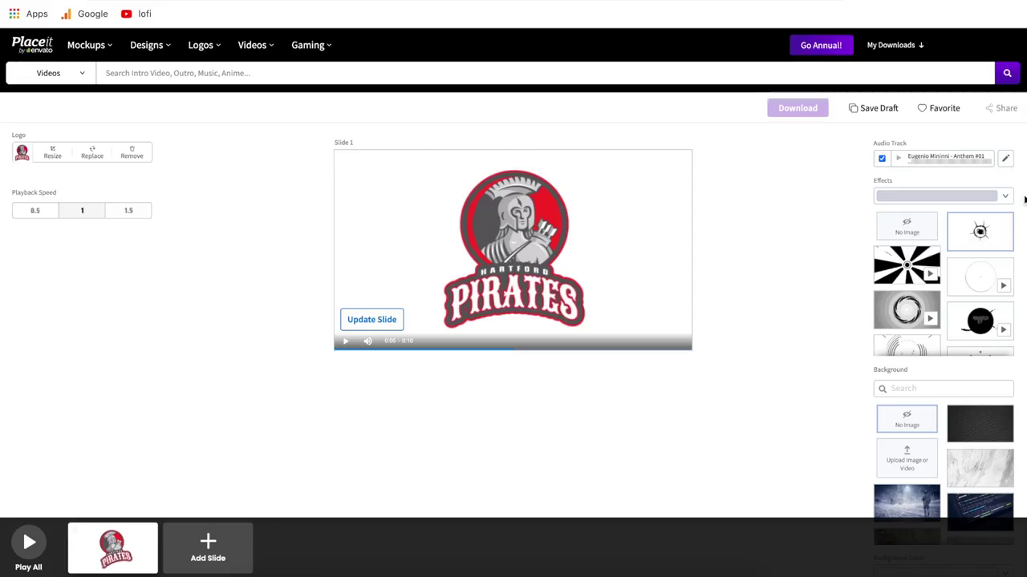
# - Replay the slide, apply the grey swirling ring effect from the effects list, update the slide, and replay it
pyautogui.click(1005, 197)
pyautogui.click(1007, 197)
pyautogui.click(345, 341)
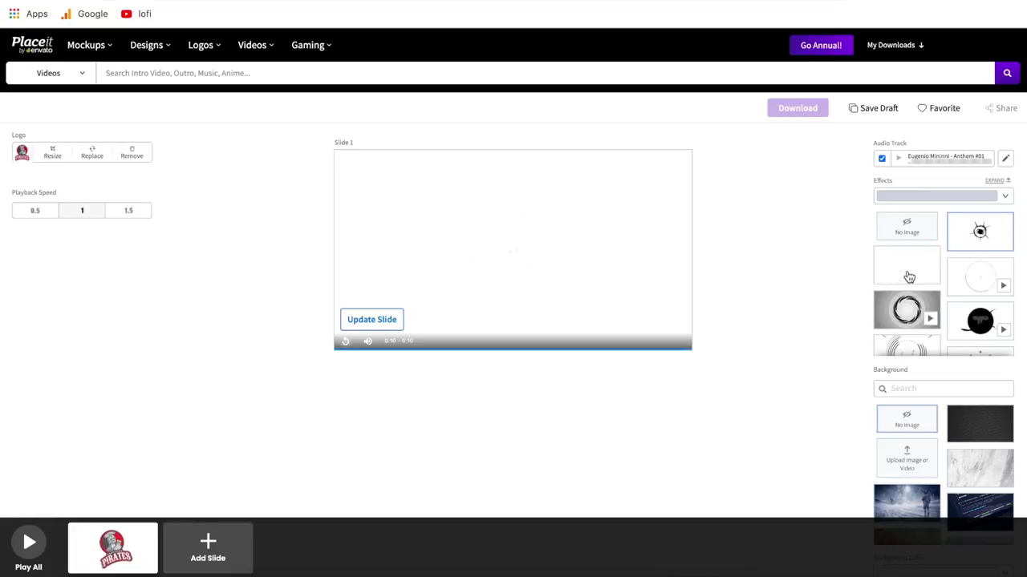
pyautogui.click(906, 316)
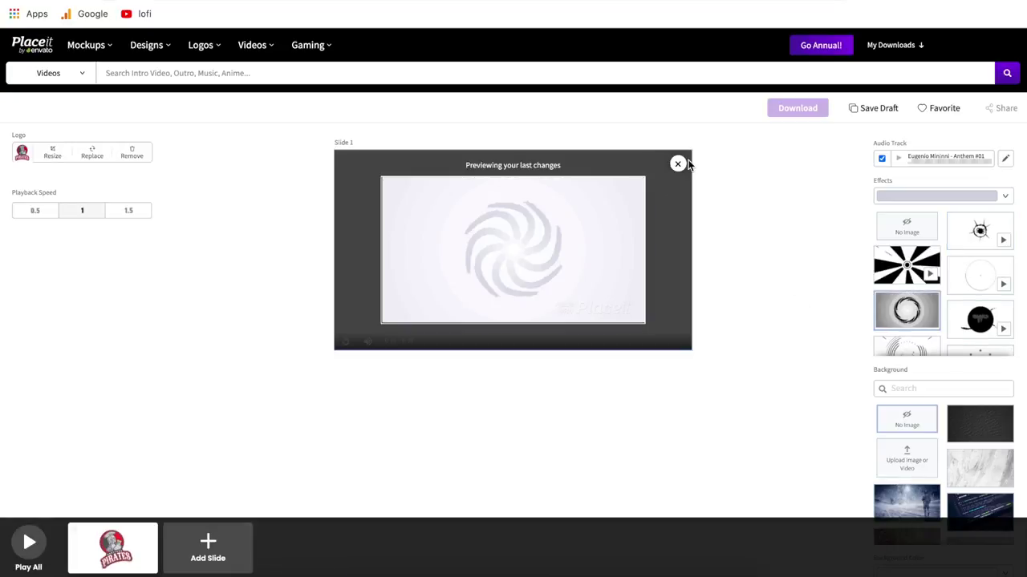
pyautogui.click(679, 164)
pyautogui.click(375, 319)
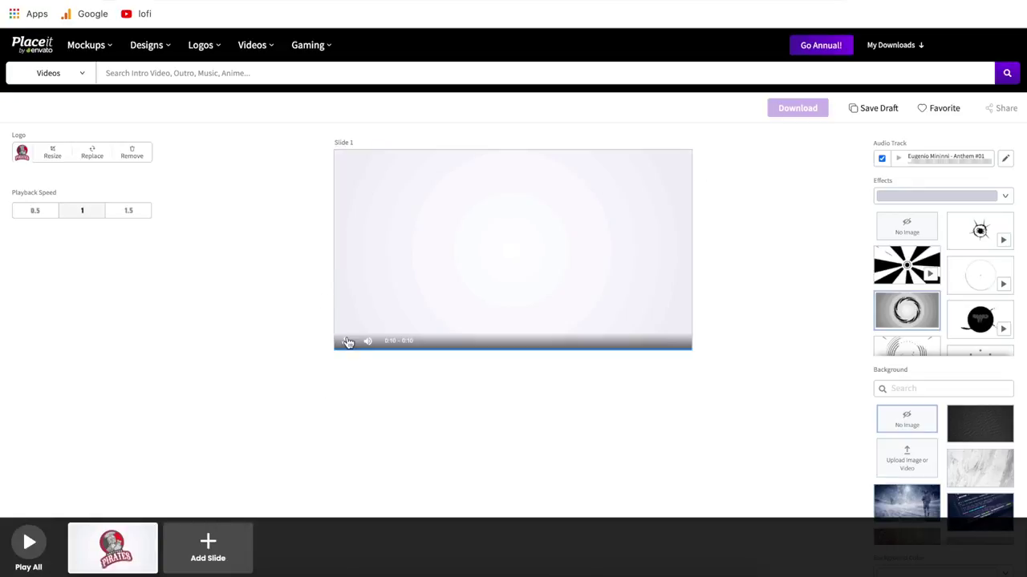
pyautogui.click(347, 342)
# - Look over the effect colour palette, leaving the colour as it is, and browse the available background images
pyautogui.click(1004, 197)
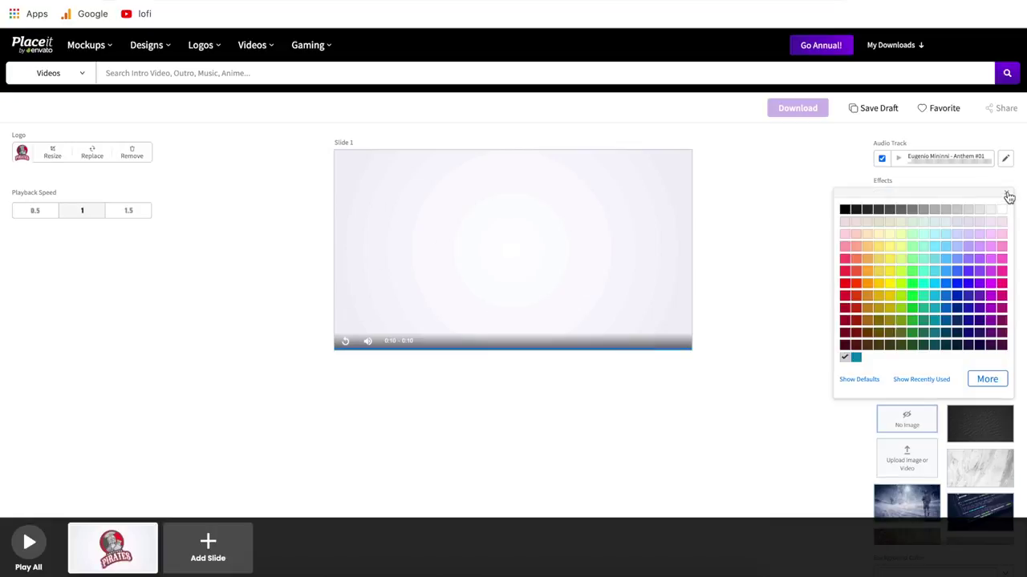
pyautogui.click(1007, 197)
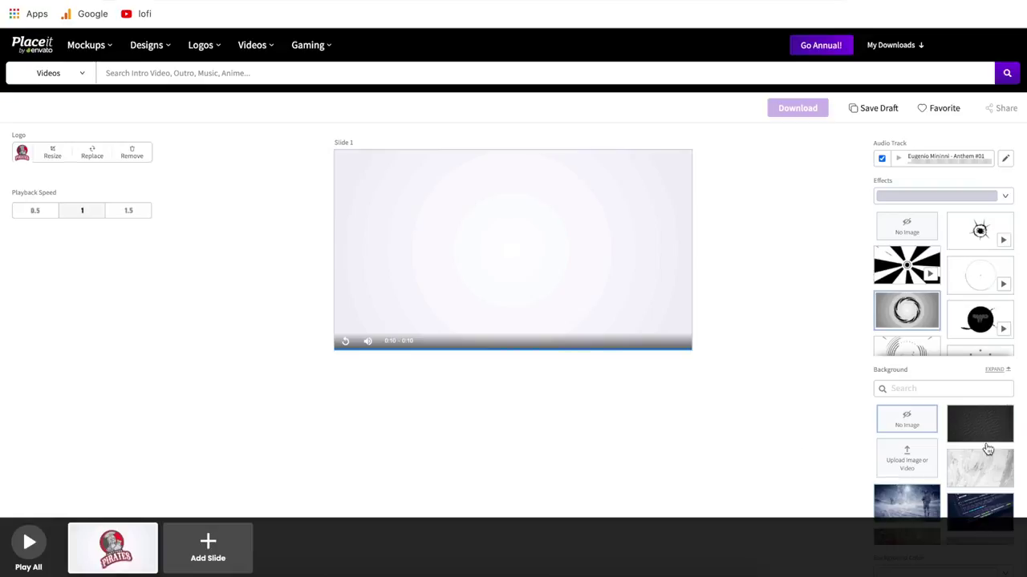
pyautogui.scroll(-2, 973, 452)
pyautogui.scroll(2, 972, 456)
pyautogui.scroll(-5, 965, 446)
pyautogui.scroll(-1, 967, 453)
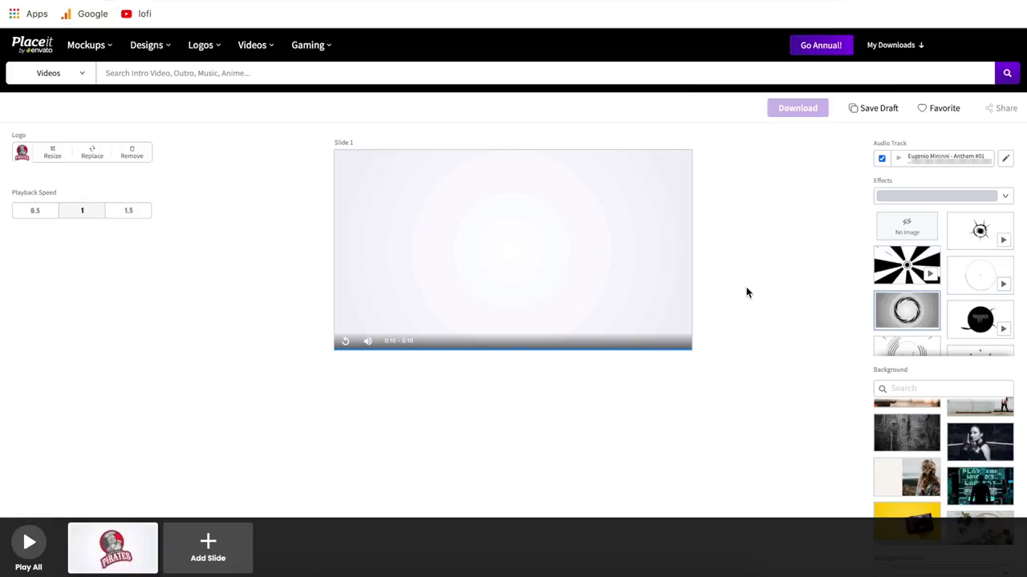
# - View the template library for additional slides and close it without adding one
pyautogui.moveTo(112, 559)
pyautogui.click(216, 554)
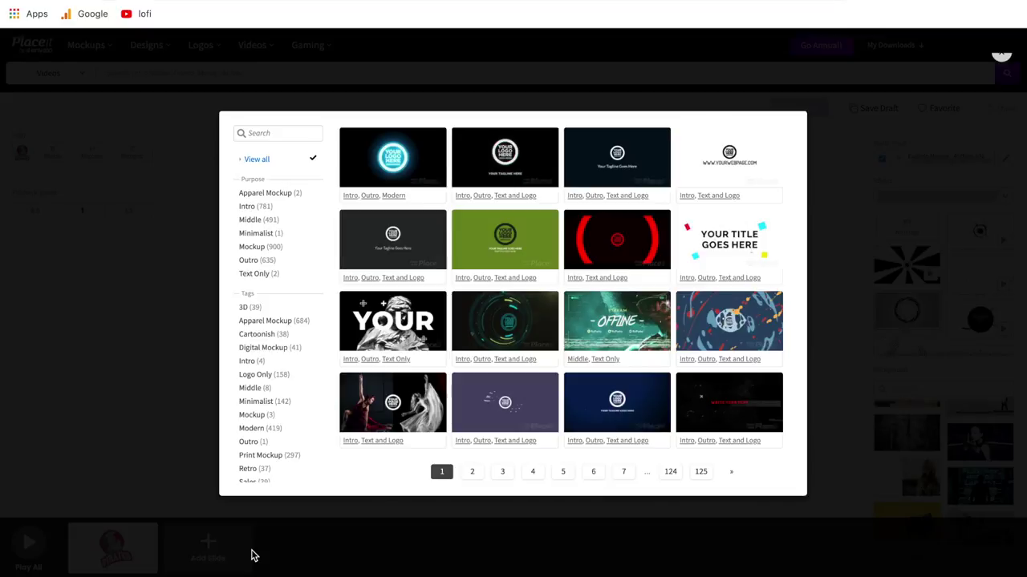
pyautogui.click(848, 235)
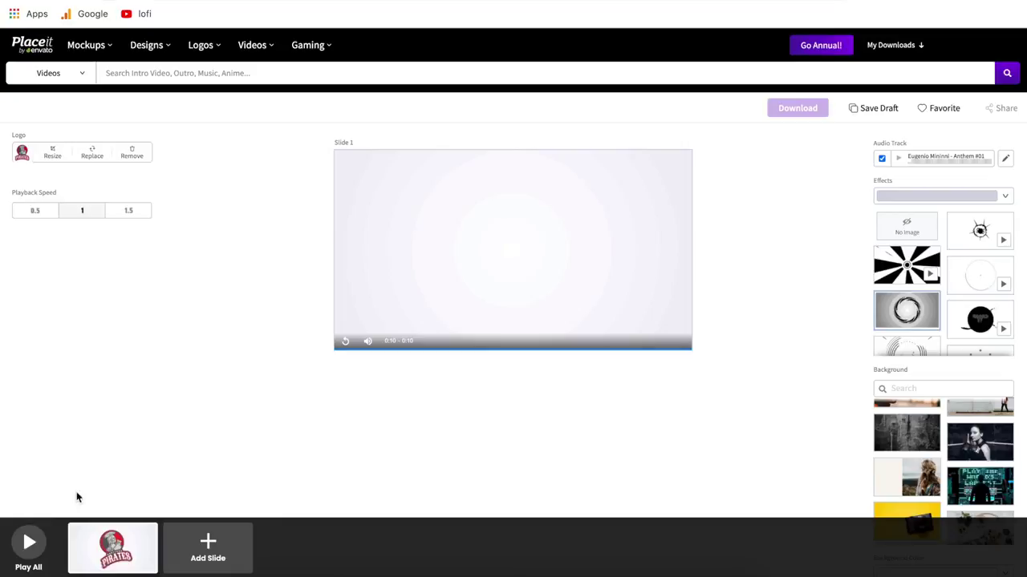
# - Play the complete logo animation video and download it as an MP4
pyautogui.click(31, 544)
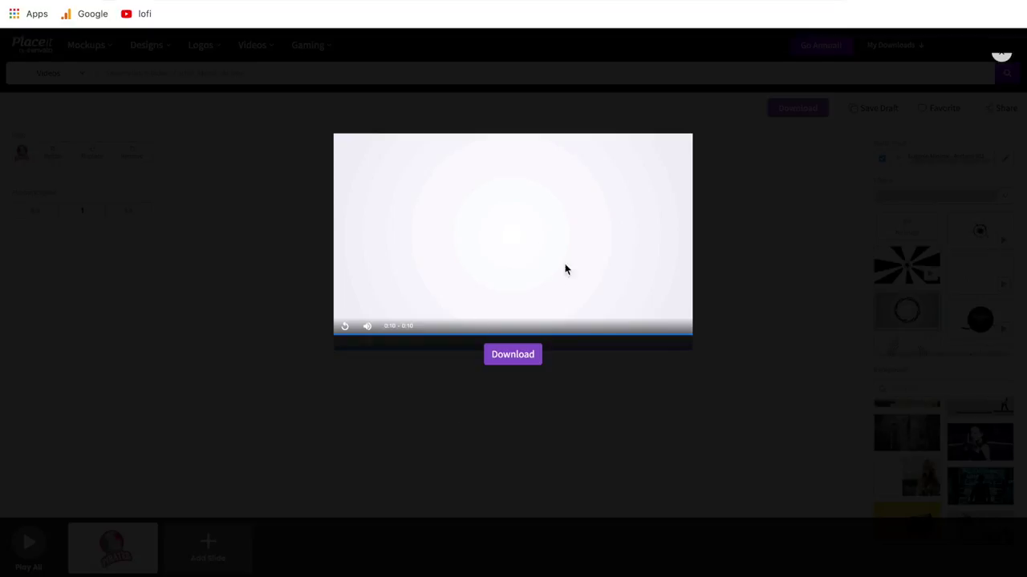
pyautogui.click(510, 354)
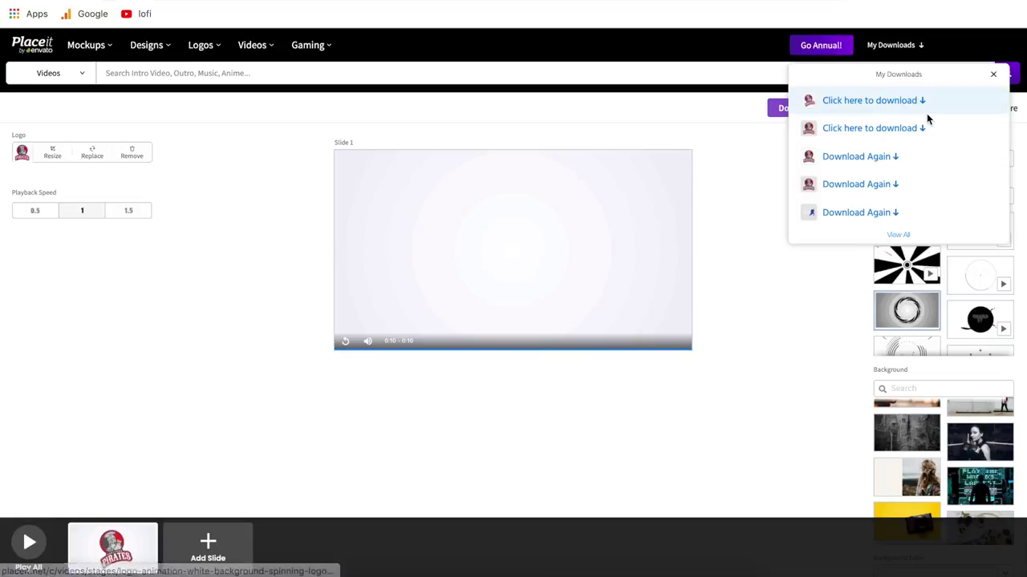
pyautogui.click(850, 107)
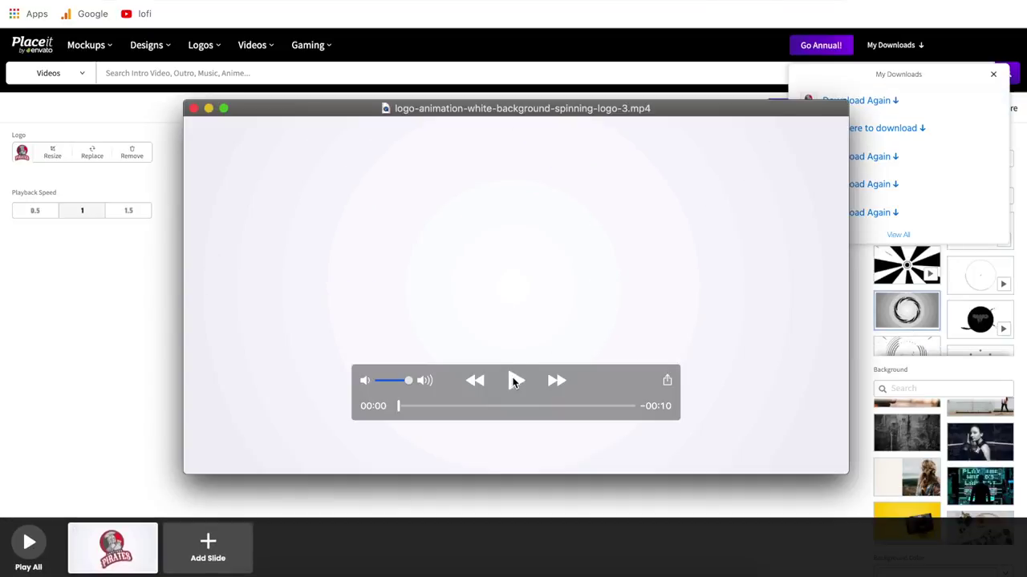
# - Play the downloaded logo-animation-white-background-spinning-logo-3.mp4, close the player, and dismiss the downloads list
pyautogui.click(515, 381)
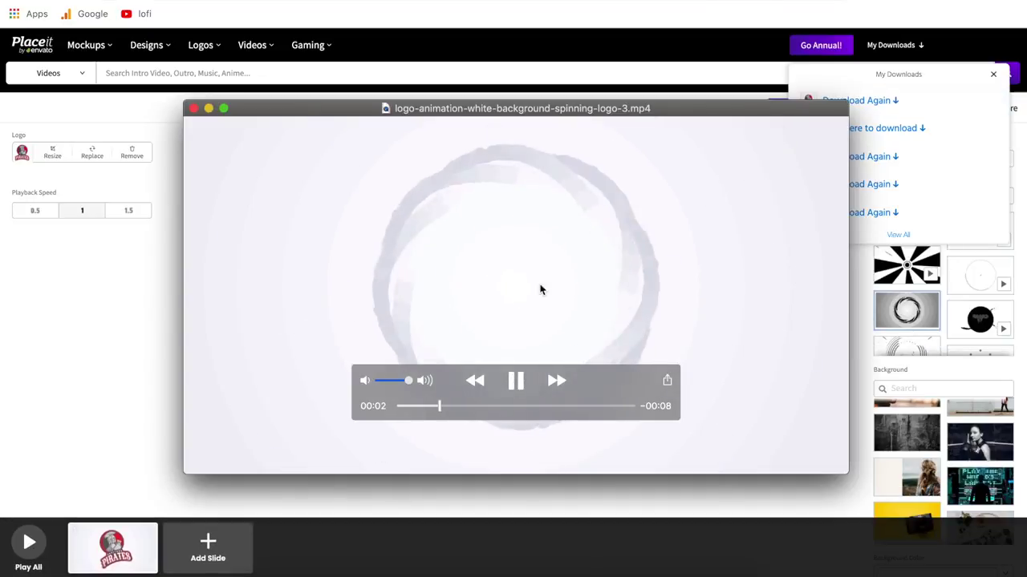
pyautogui.moveTo(480, 114); pyautogui.dragTo(478, 101)
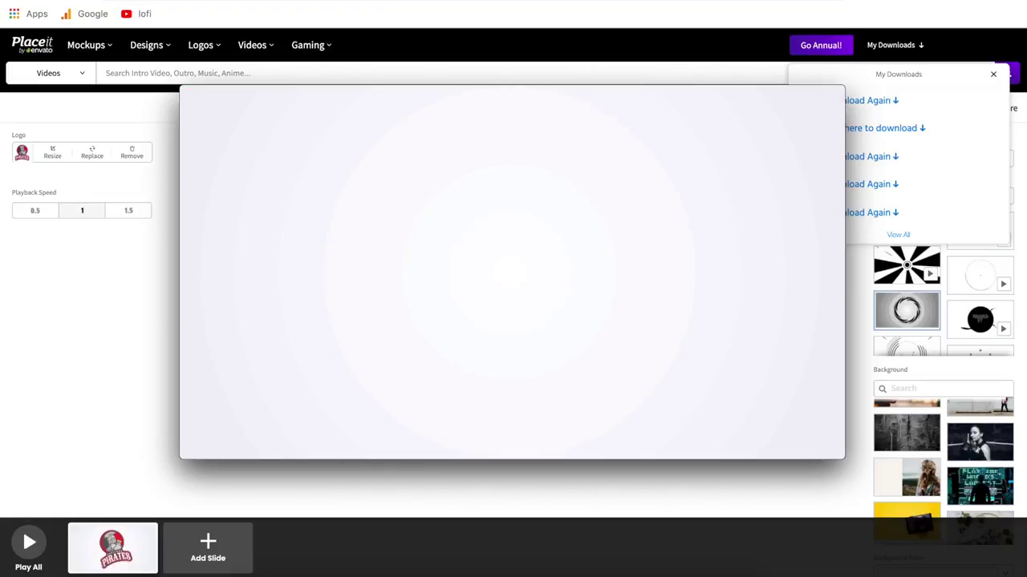
pyautogui.click(111, 319)
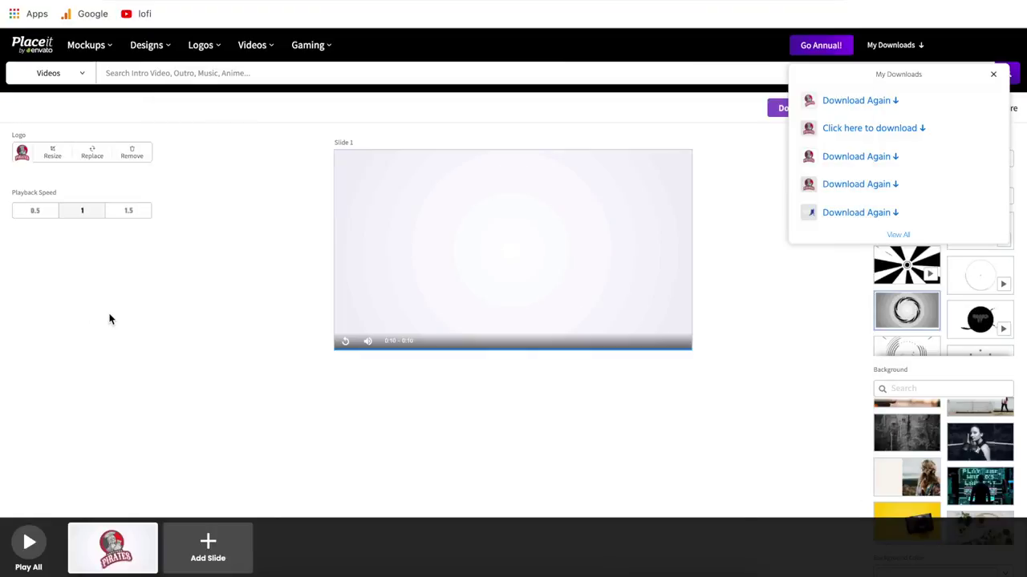
pyautogui.click(110, 319)
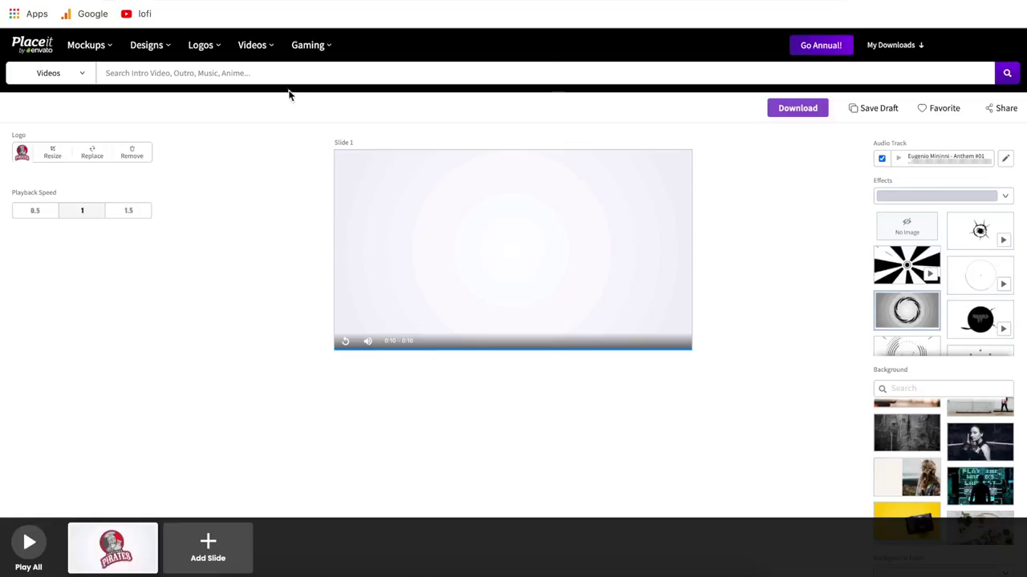
# - Open the Gaming templates page and look through the templates it offers
pyautogui.moveTo(325, 47)
pyautogui.click(337, 93)
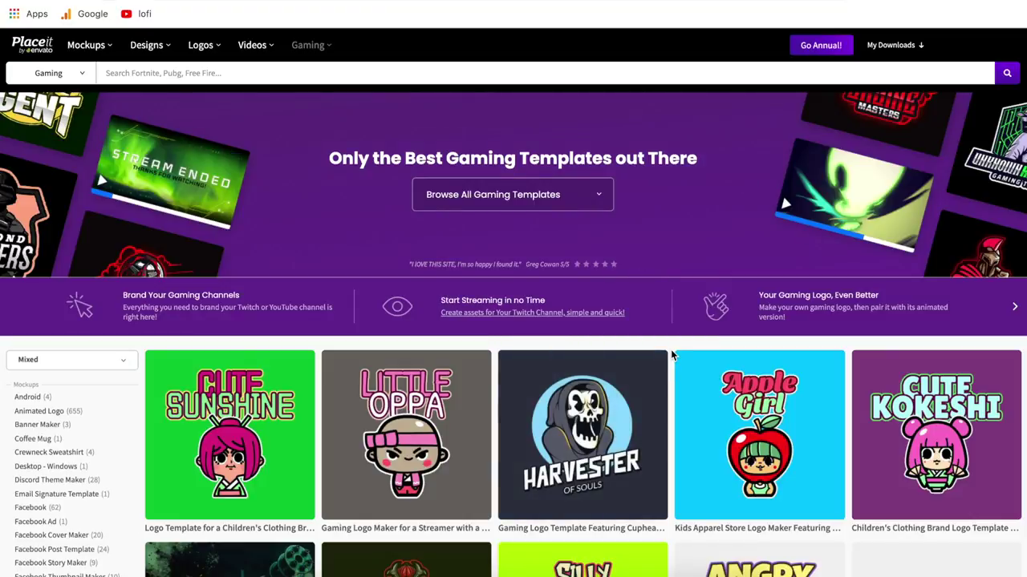
pyautogui.scroll(-10, 673, 355)
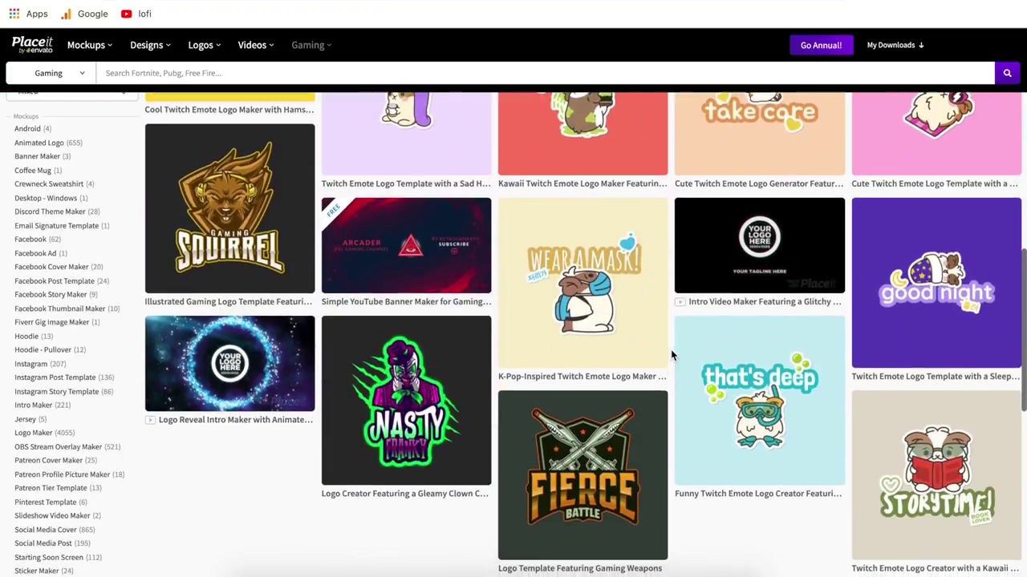
pyautogui.scroll(10, 670, 356)
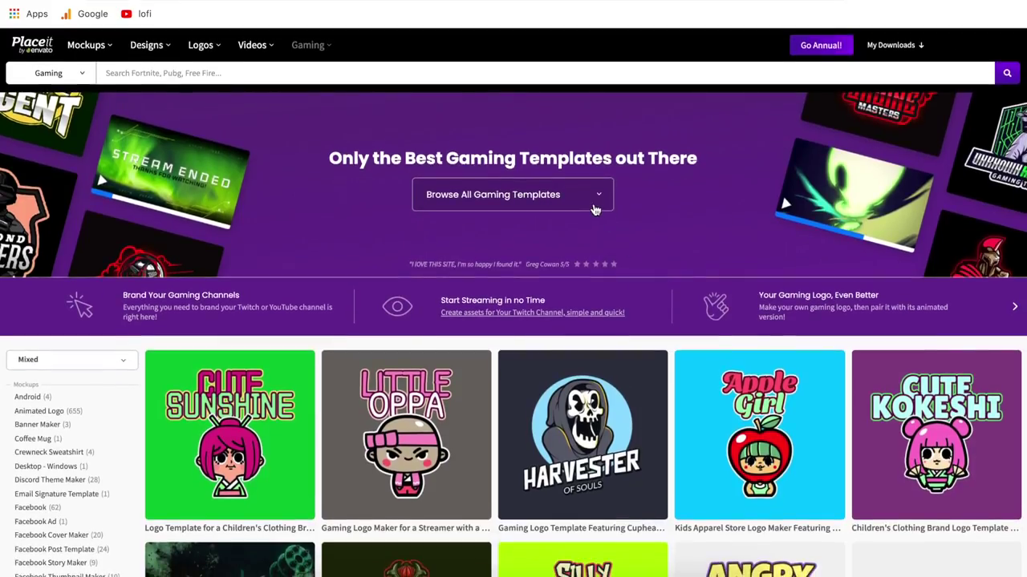
# - Expand the Twitch and YouTube groups in the gaming template categories, review the options, and close the list
pyautogui.click(596, 202)
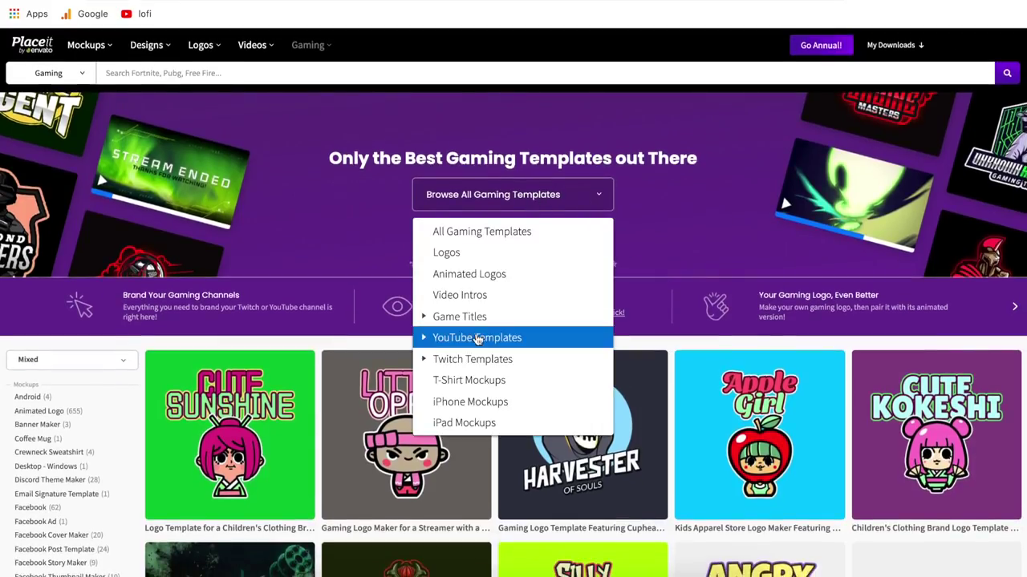
pyautogui.click(465, 361)
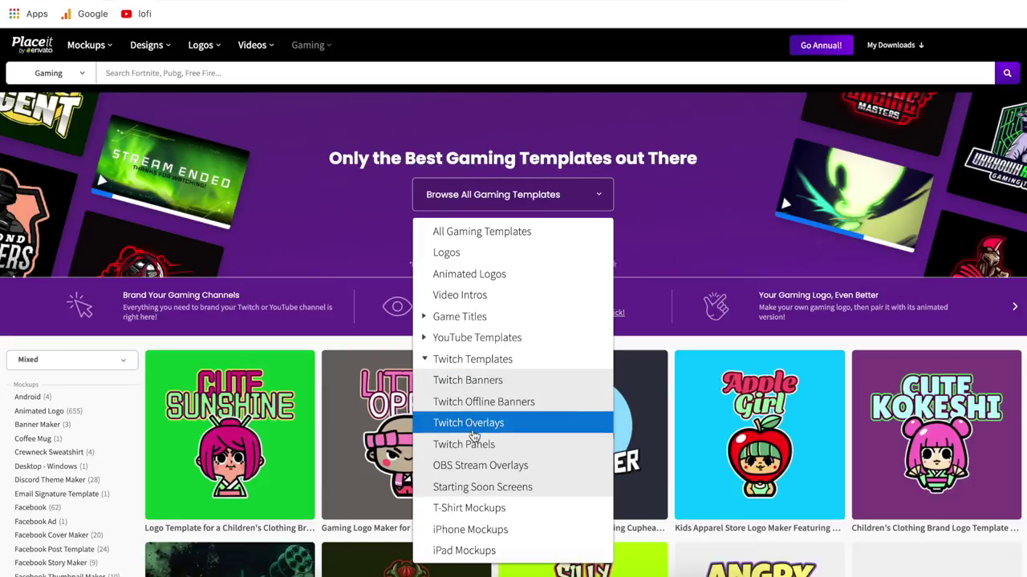
pyautogui.click(429, 340)
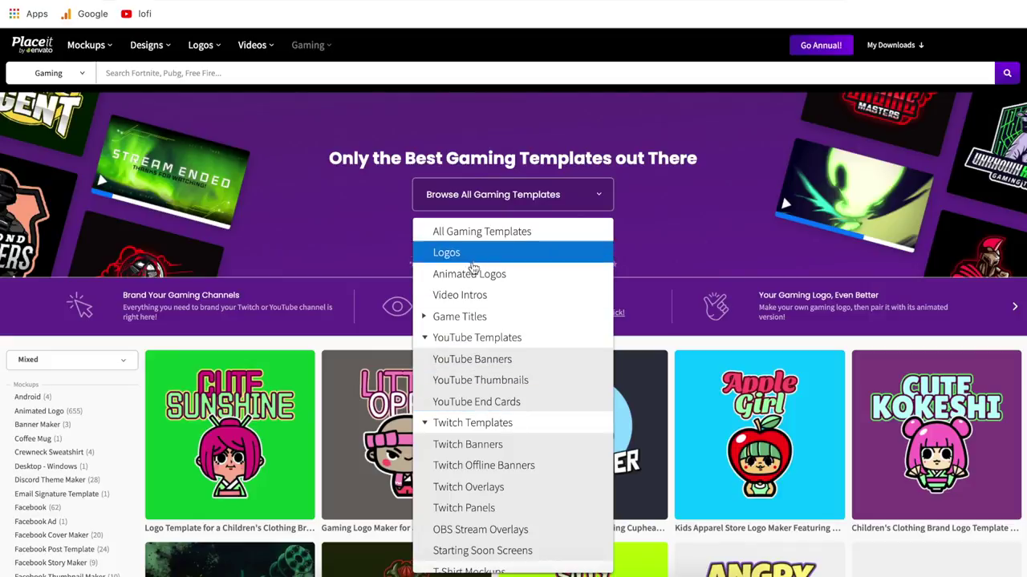
pyautogui.scroll(-1, 514, 445)
pyautogui.scroll(1, 507, 447)
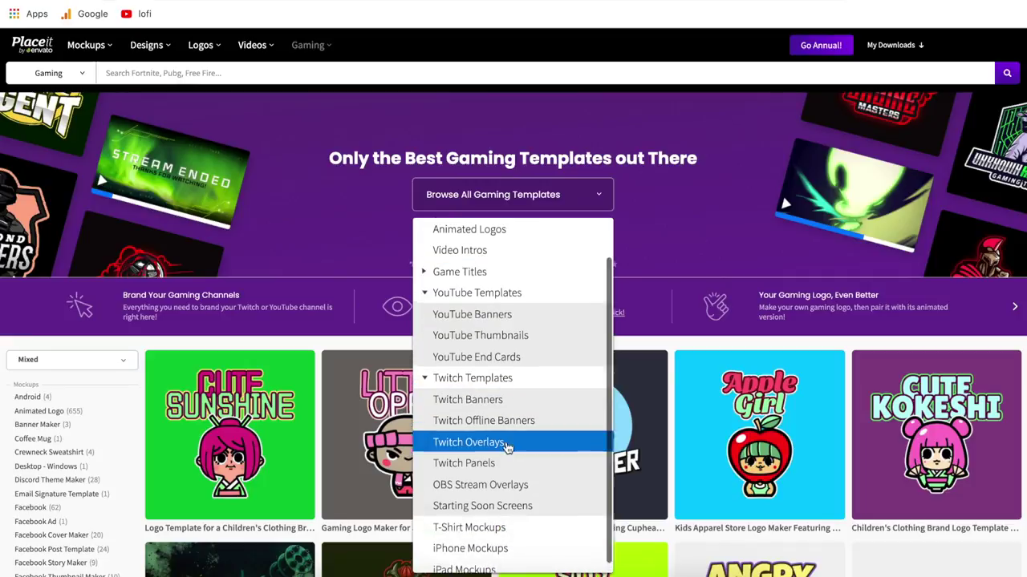
pyautogui.click(360, 218)
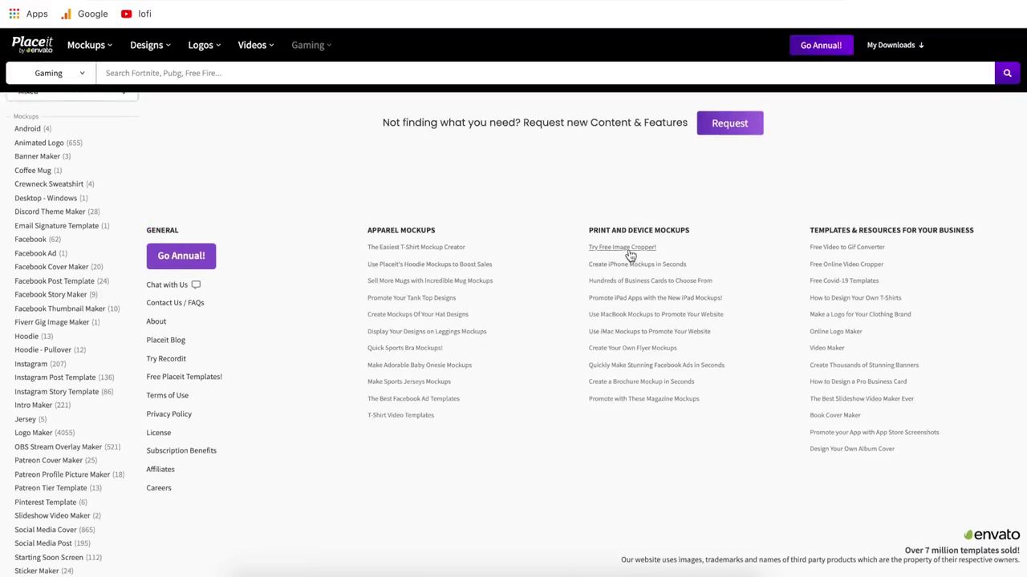
# - Open the Free Video to GIF Converter, upload the logo animation video, and review the size presets, keeping Custom
pyautogui.click(857, 254)
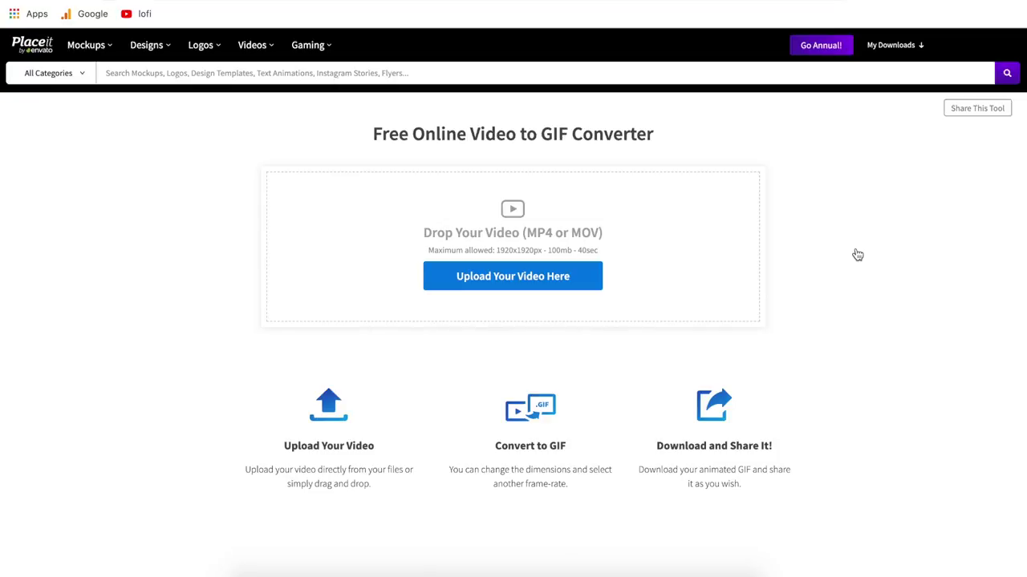
pyautogui.click(495, 278)
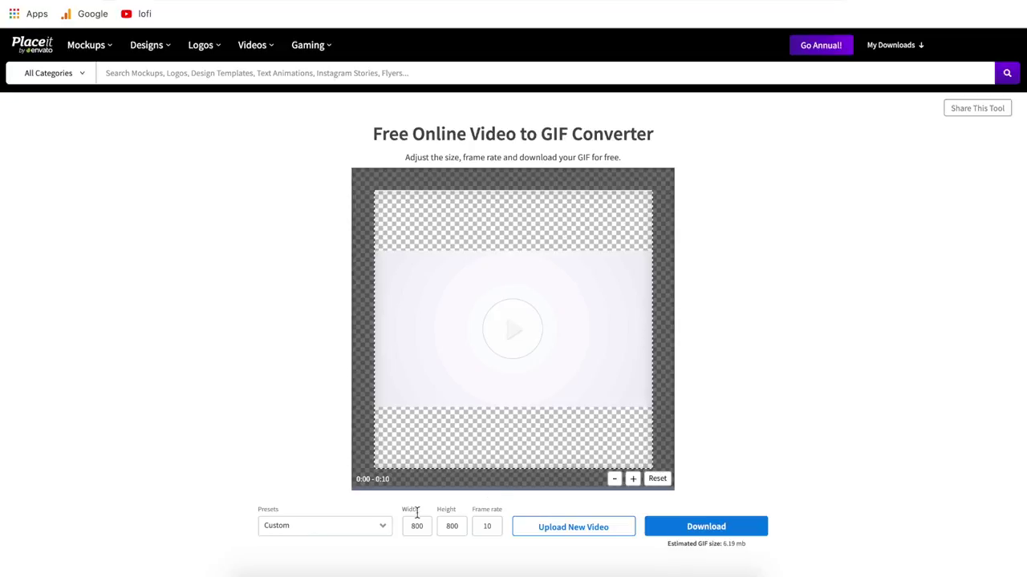
pyautogui.click(378, 527)
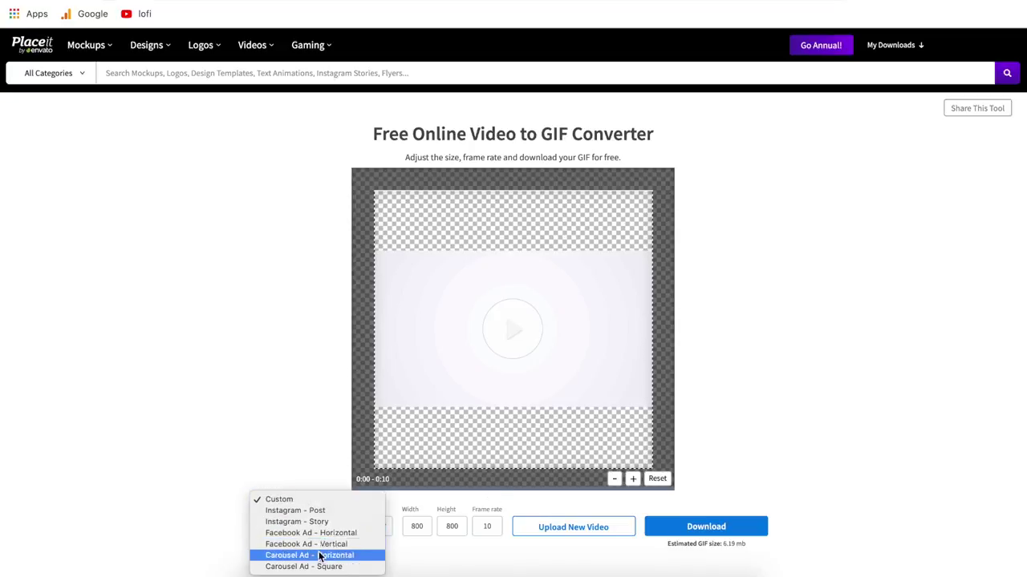
pyautogui.click(283, 452)
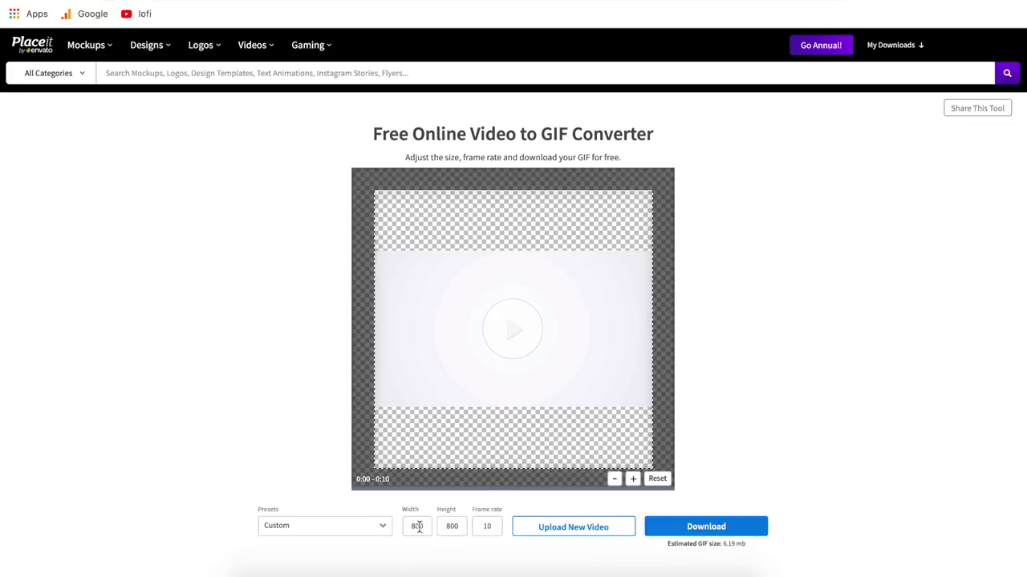
# - Set the GIF's height to 450, convert the video, and download and open the resulting GIF
pyautogui.moveTo(460, 527); pyautogui.dragTo(431, 527)
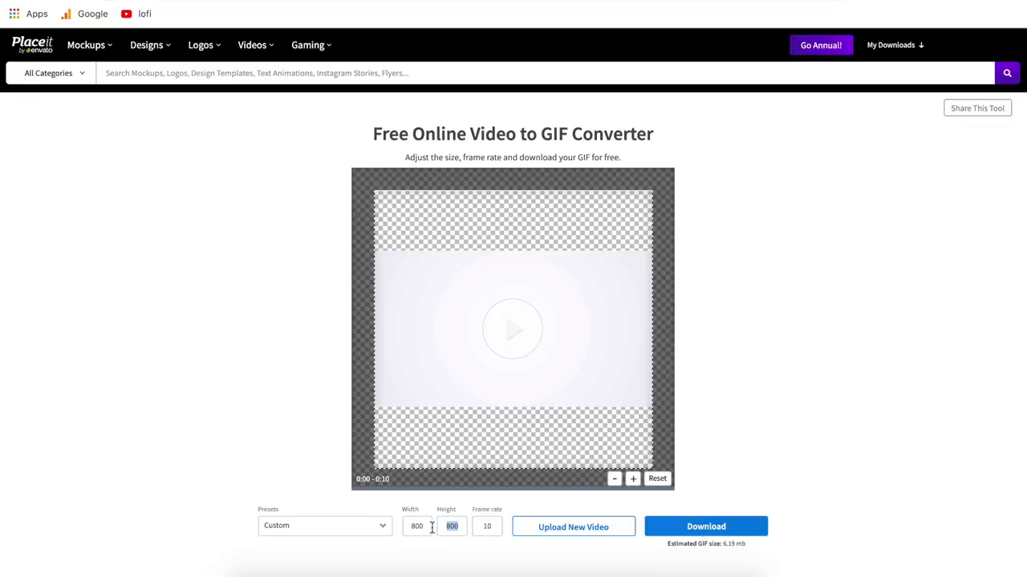
pyautogui.write('450')
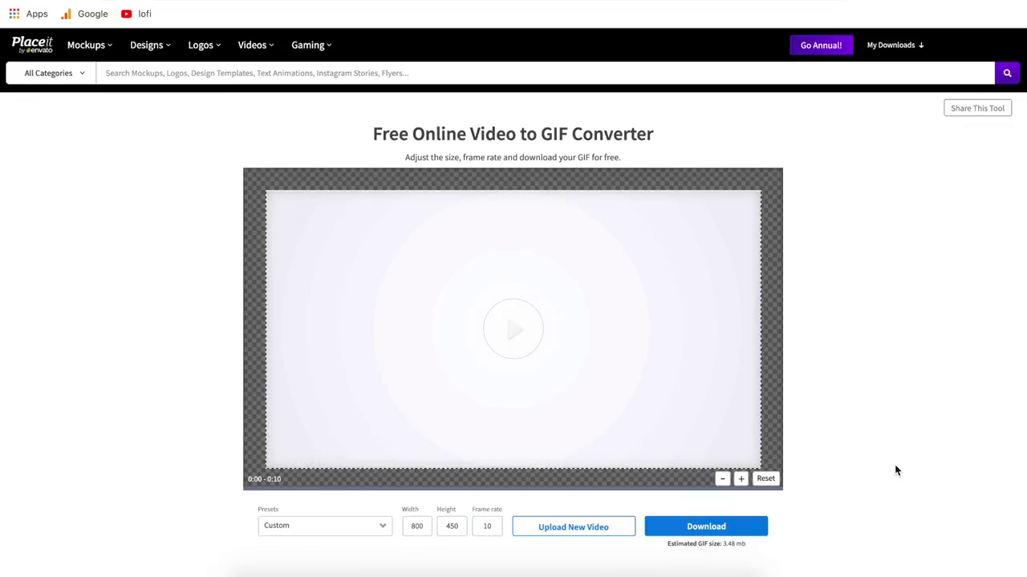
pyautogui.click(716, 531)
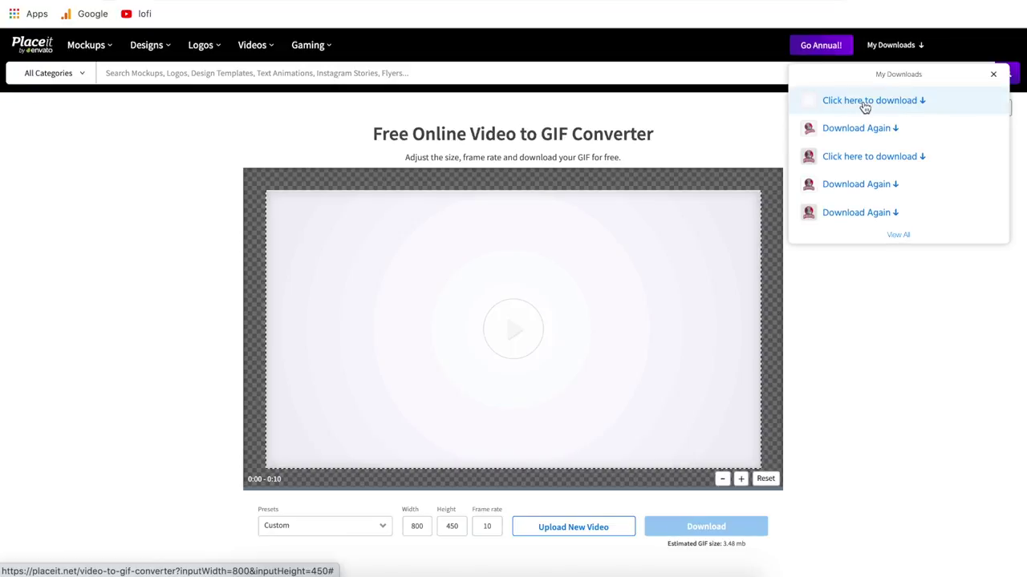
pyautogui.click(865, 103)
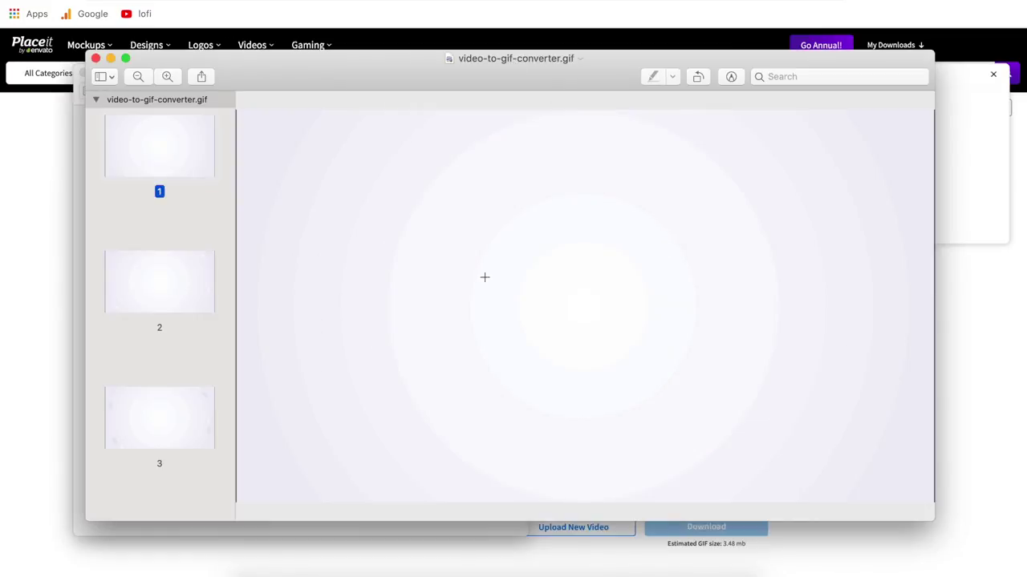
# - Look through the frames of the converted GIF and close its preview
pyautogui.scroll(-20, 169, 416)
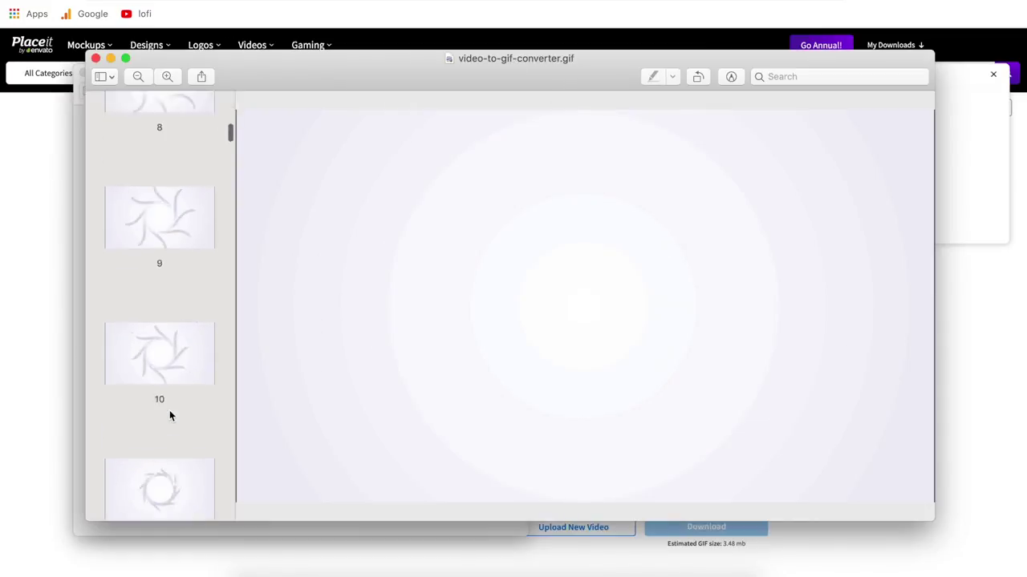
pyautogui.scroll(-15, 169, 416)
pyautogui.scroll(-8, 169, 416)
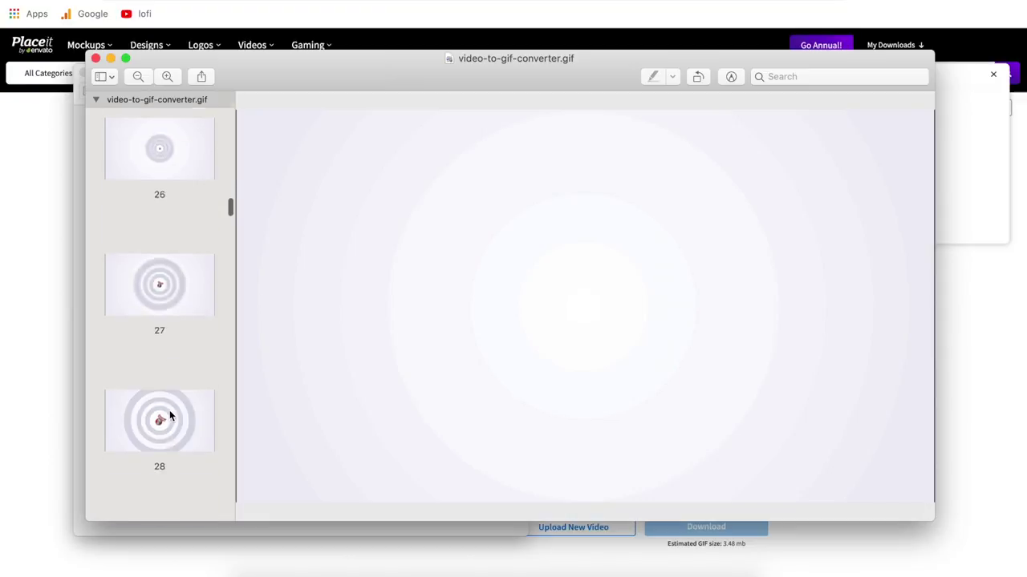
pyautogui.scroll(-15, 169, 416)
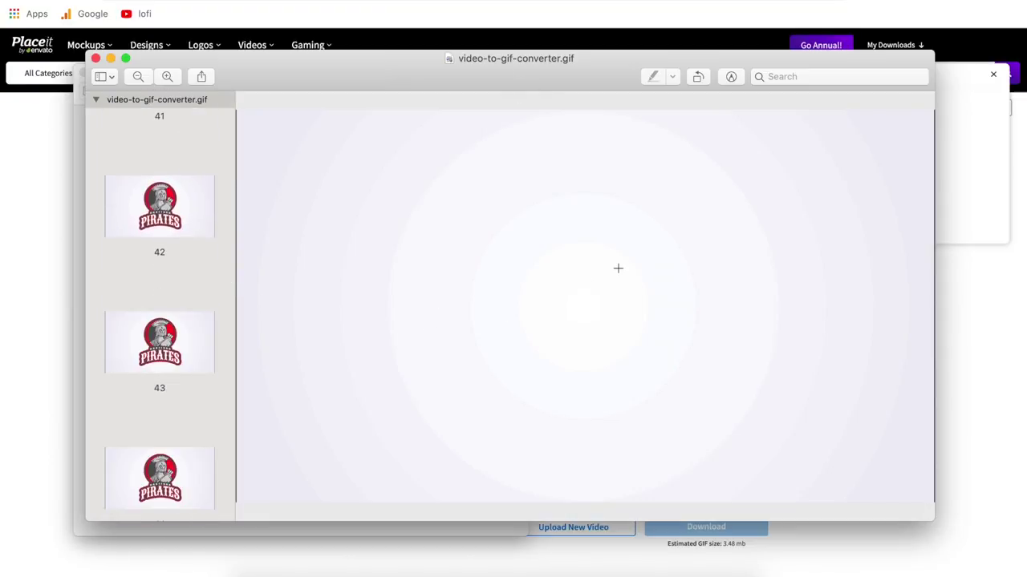
pyautogui.click(95, 61)
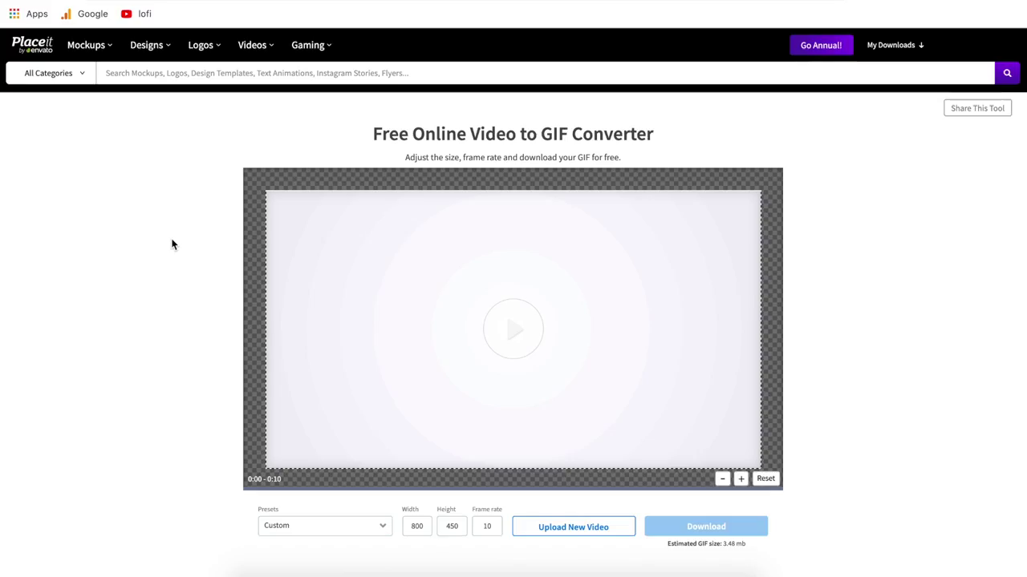
# - Open the Free Image Cropper from the site's footer links and upload the Run for Education runners design
pyautogui.scroll(-10, 171, 244)
pyautogui.scroll(-15, 172, 244)
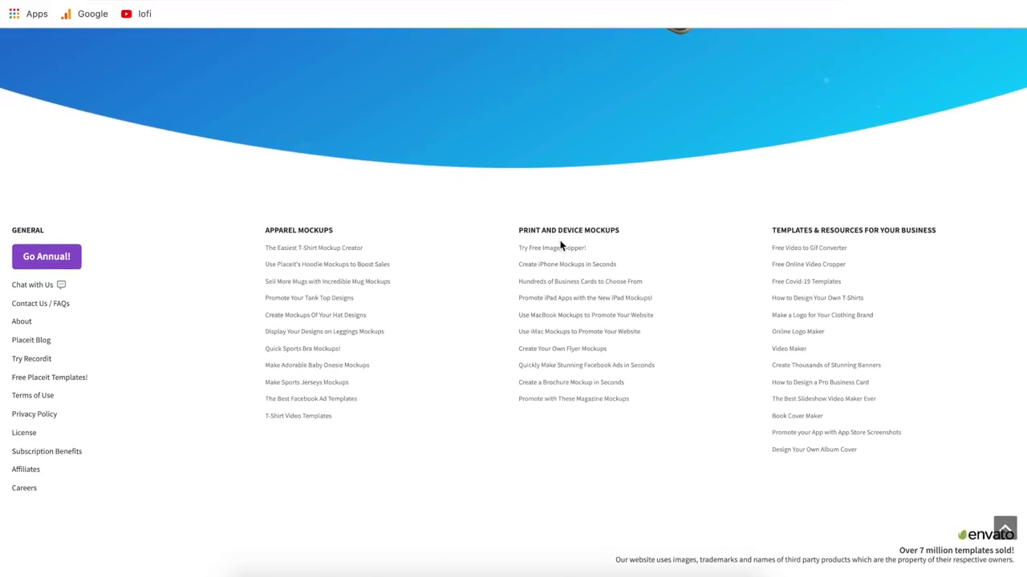
pyautogui.click(562, 247)
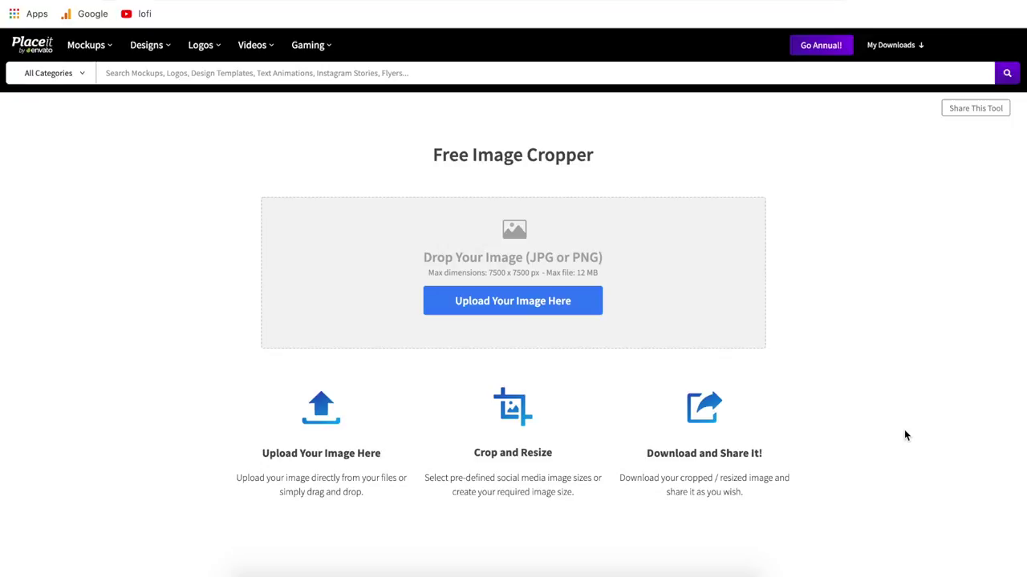
pyautogui.click(520, 312)
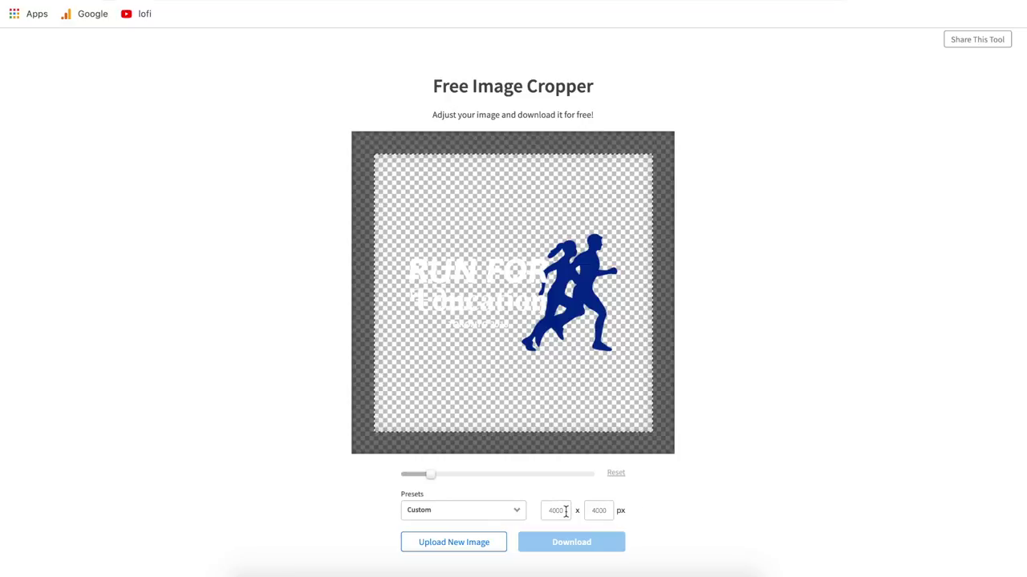
# - Set the crop size to 4500 x 5400 px, then move the runners design up and enlarge it slightly
pyautogui.moveTo(567, 510); pyautogui.dragTo(524, 513)
pyautogui.write('4500')
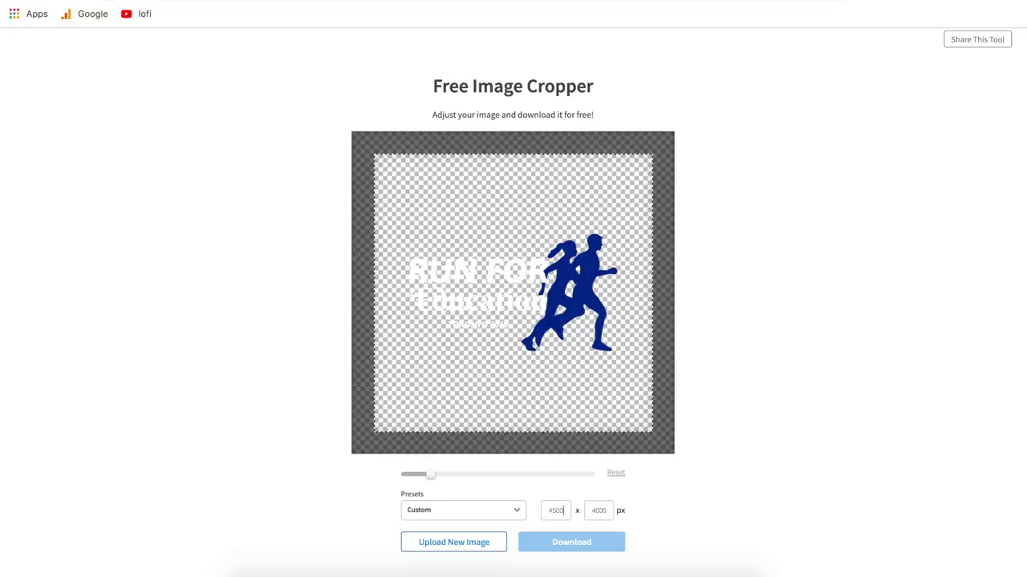
pyautogui.moveTo(605, 510); pyautogui.dragTo(570, 509)
pyautogui.write('5400')
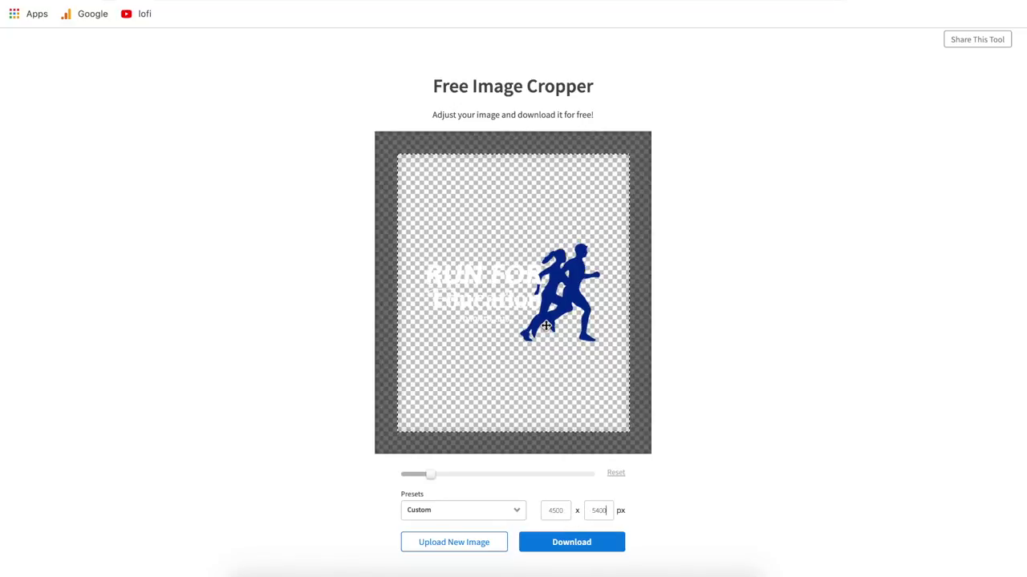
pyautogui.moveTo(552, 336); pyautogui.dragTo(543, 254)
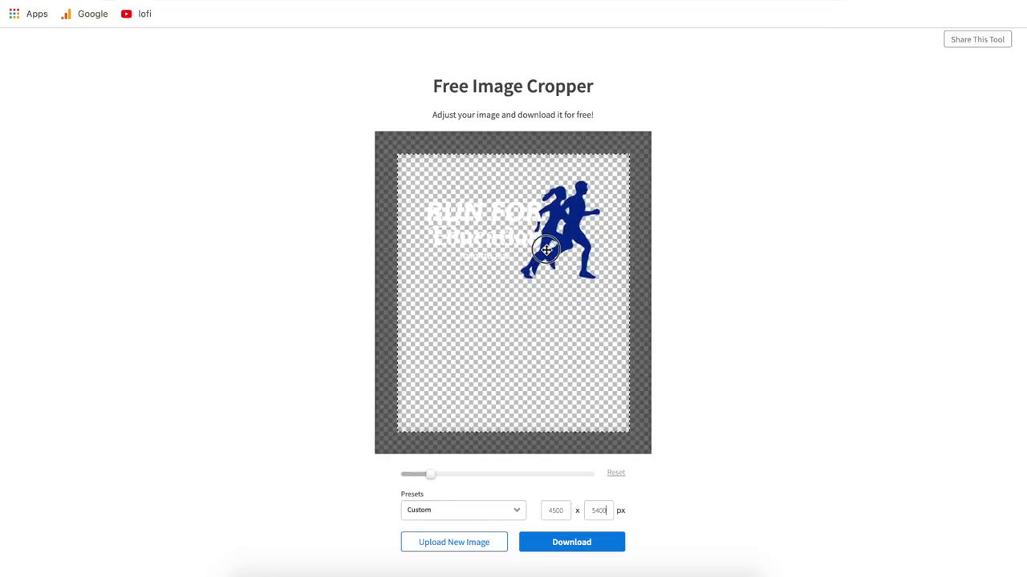
pyautogui.moveTo(427, 474); pyautogui.dragTo(434, 475)
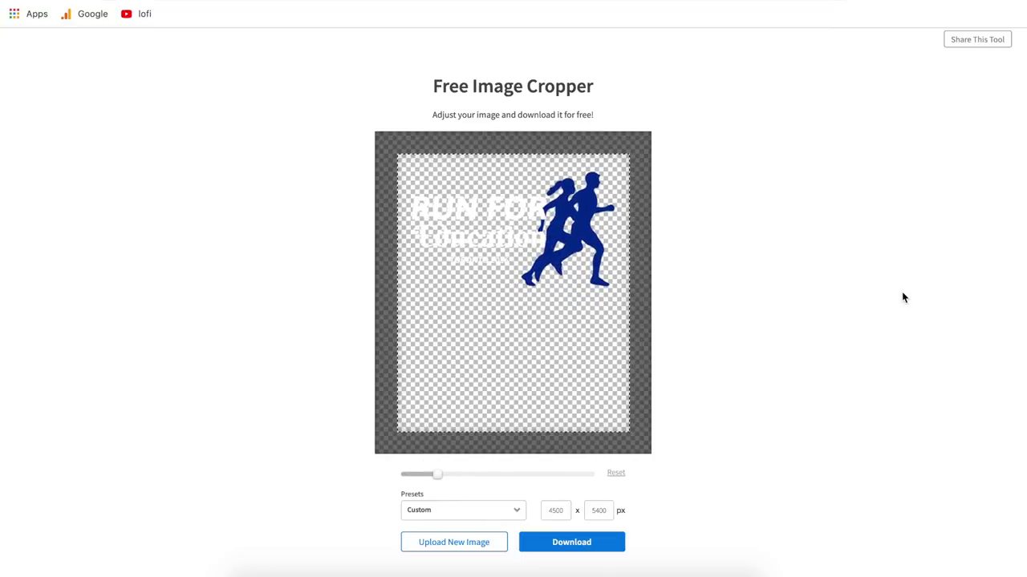
# - Download the cropped PNG, inspect it zoomed out and in, and close the preview and the downloads list
pyautogui.click(585, 545)
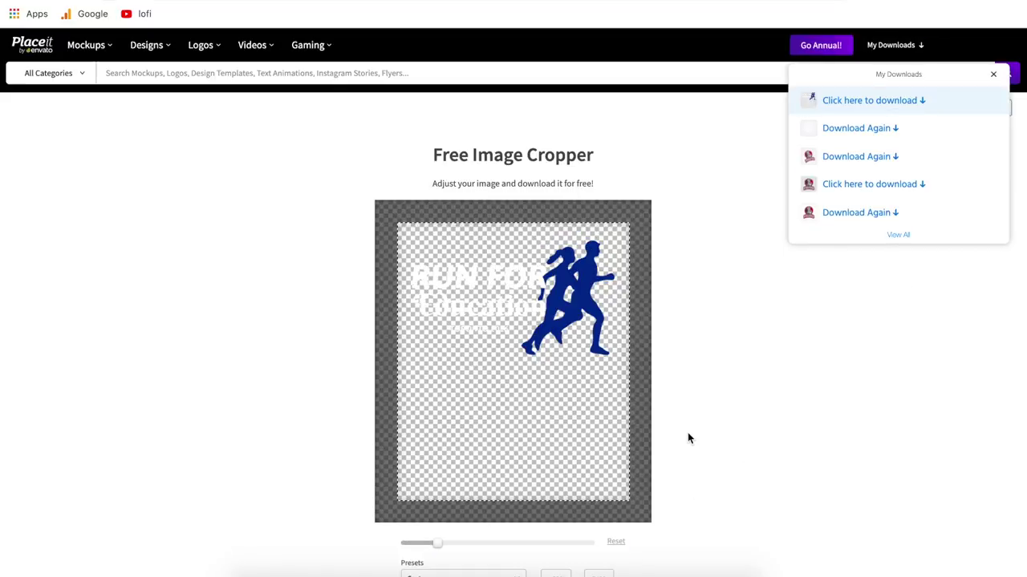
pyautogui.click(880, 103)
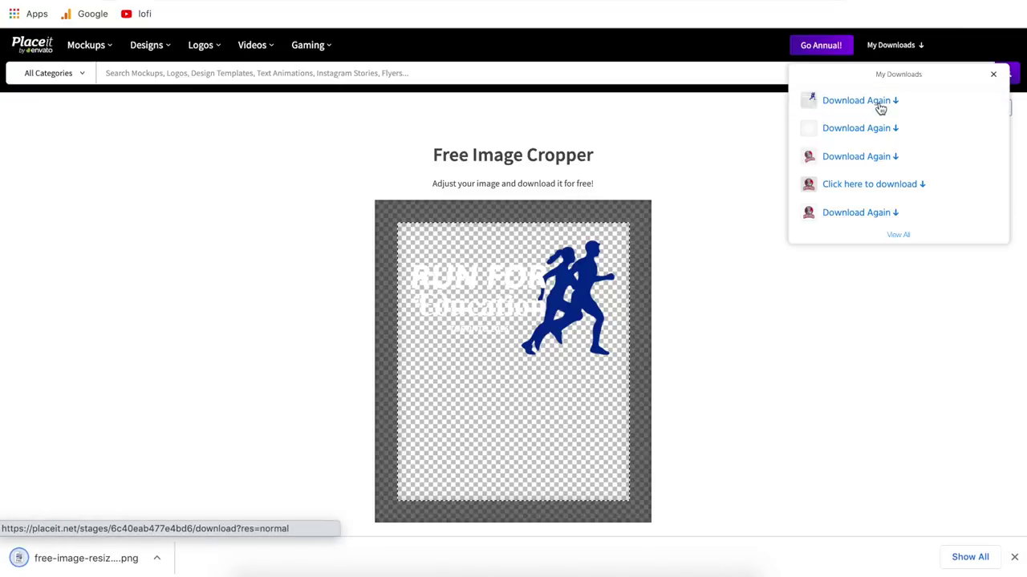
pyautogui.scroll(-5, 483, 301)
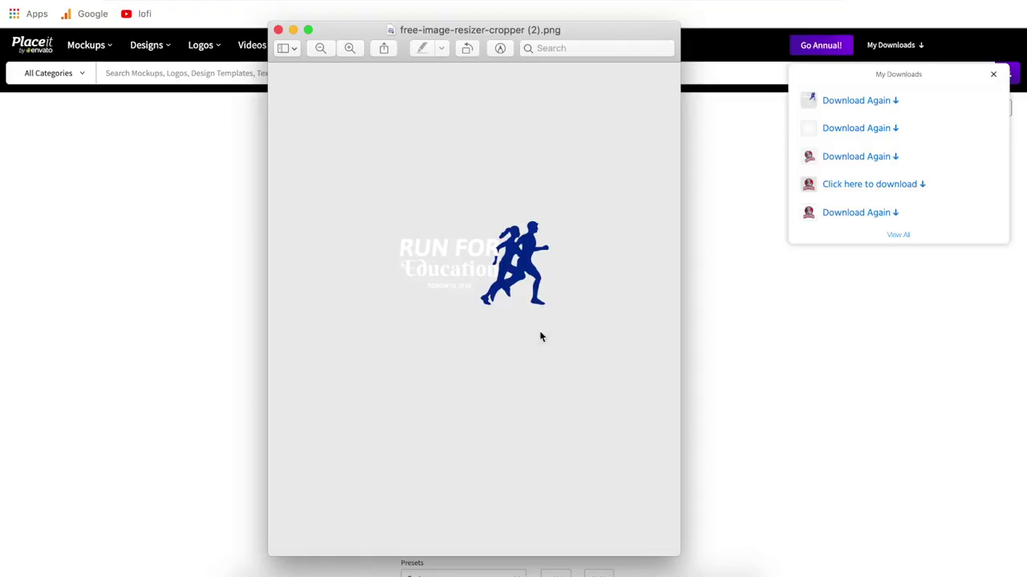
pyautogui.scroll(1, 468, 295)
pyautogui.scroll(5, 469, 295)
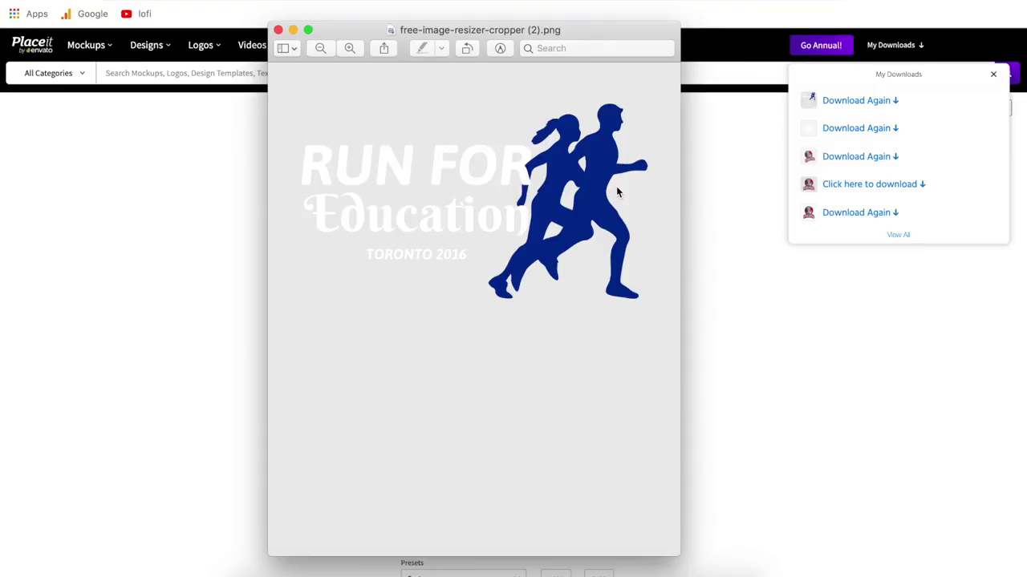
pyautogui.press('super+w')
pyautogui.click(928, 350)
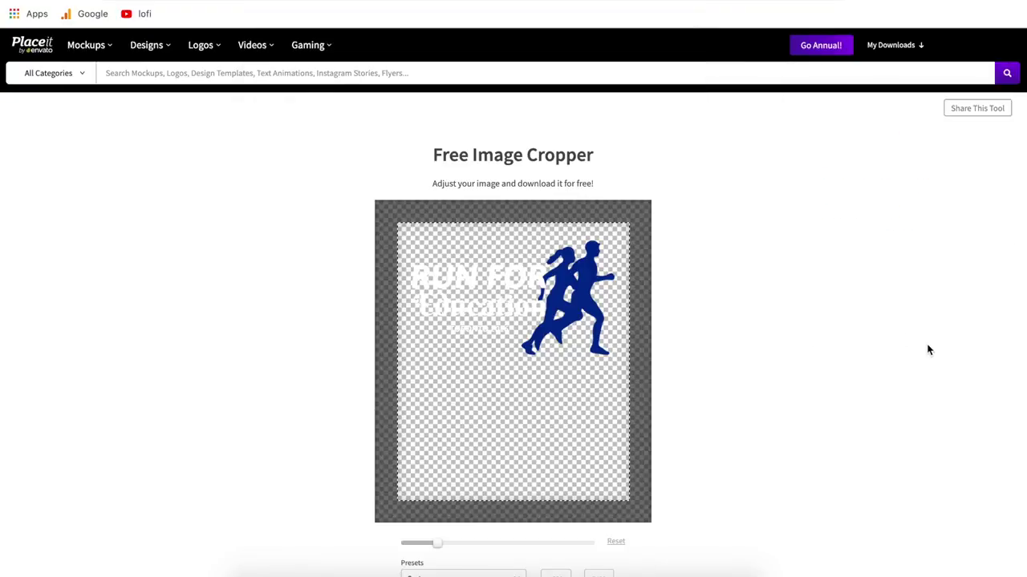
# - View all downloads and open the Race Fundraiser T-shirt design in the Crop / Resize tool
pyautogui.click(903, 48)
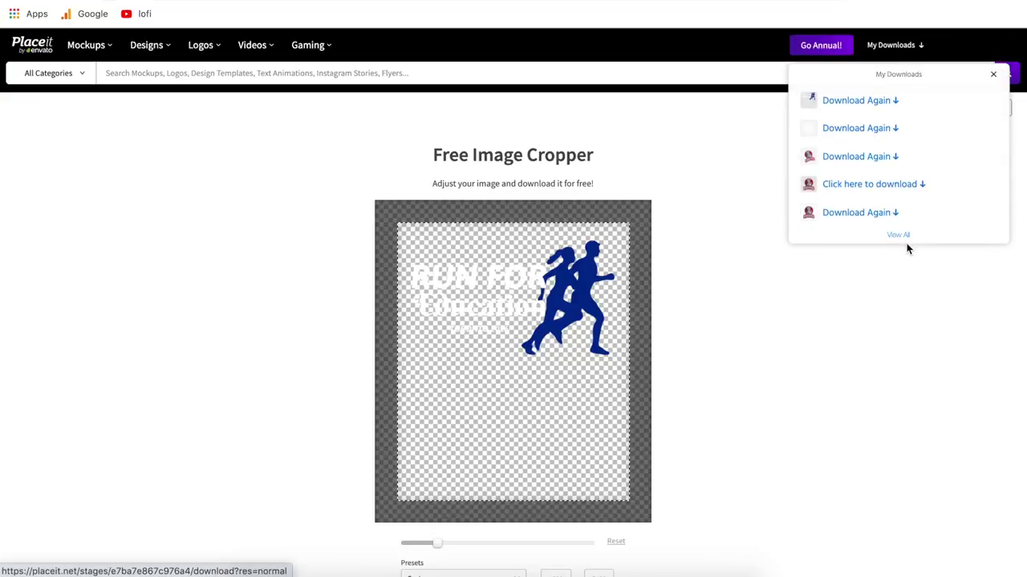
pyautogui.click(899, 236)
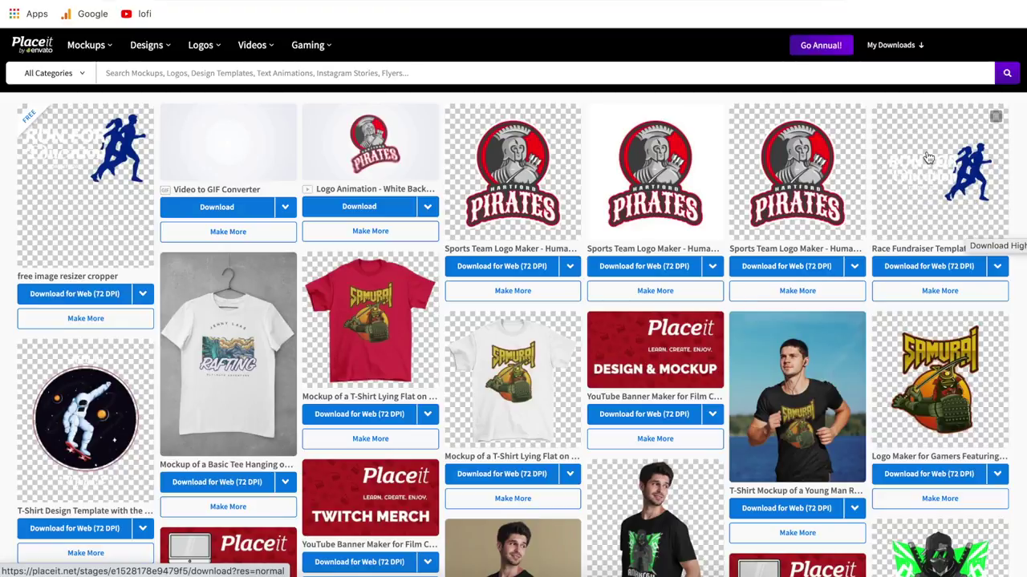
pyautogui.click(998, 269)
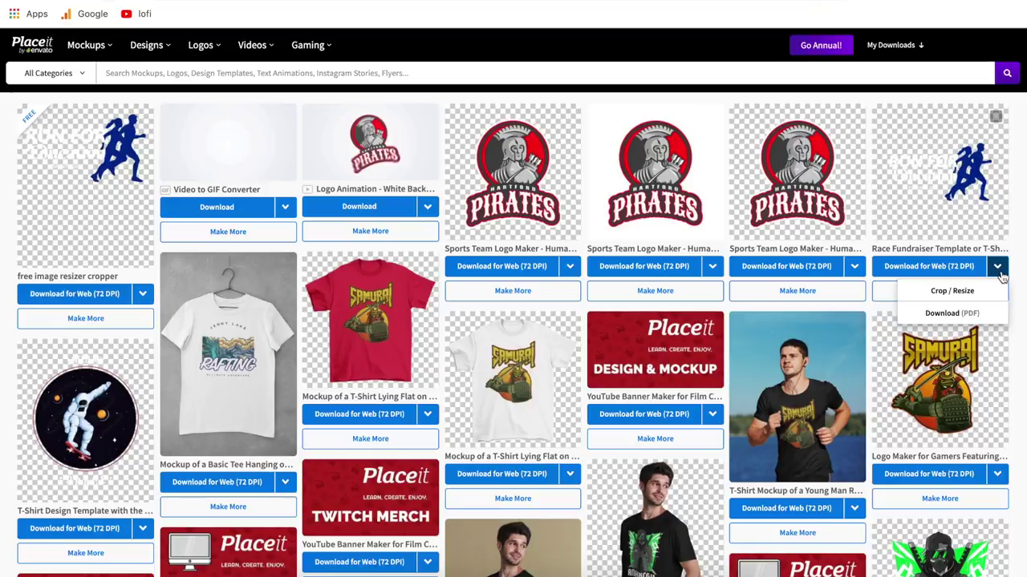
pyautogui.click(951, 291)
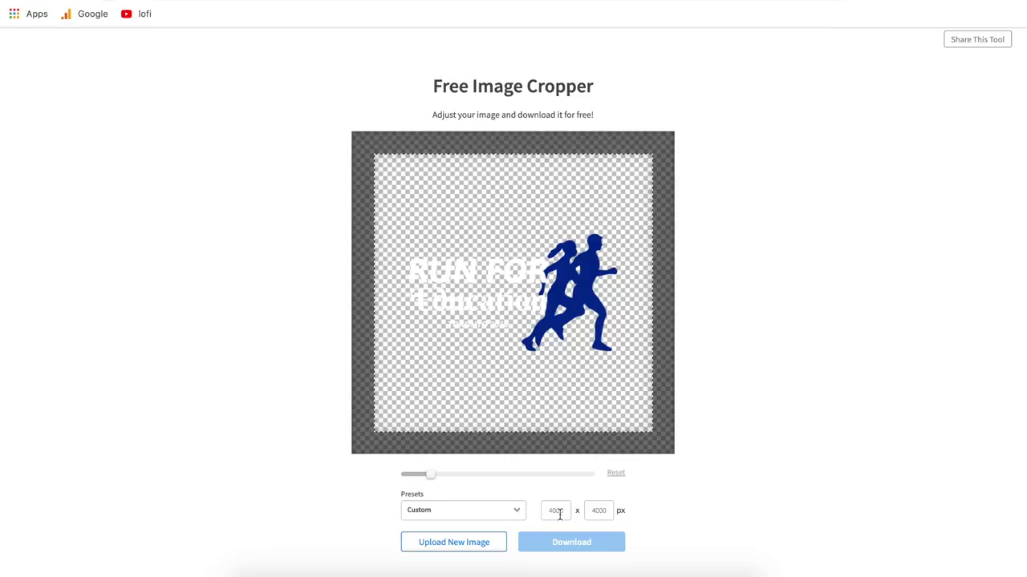
# - Set the Race Fundraiser design's crop size to 4500 x 5400 px, then shift the artwork up and enlarge it slightly
pyautogui.moveTo(564, 513); pyautogui.dragTo(531, 512)
pyautogui.write('4500')
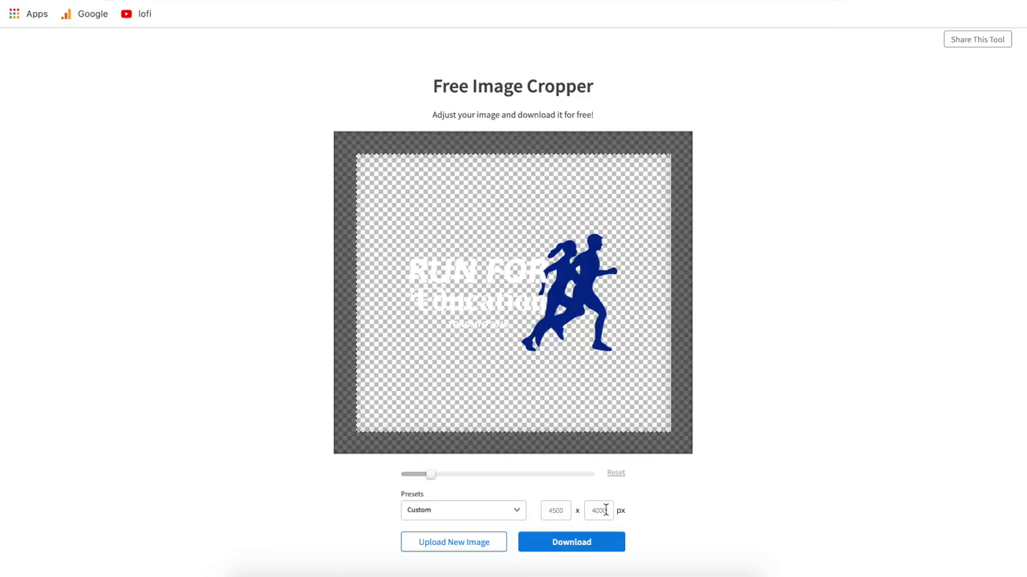
pyautogui.moveTo(606, 513); pyautogui.dragTo(580, 513)
pyautogui.write('540')
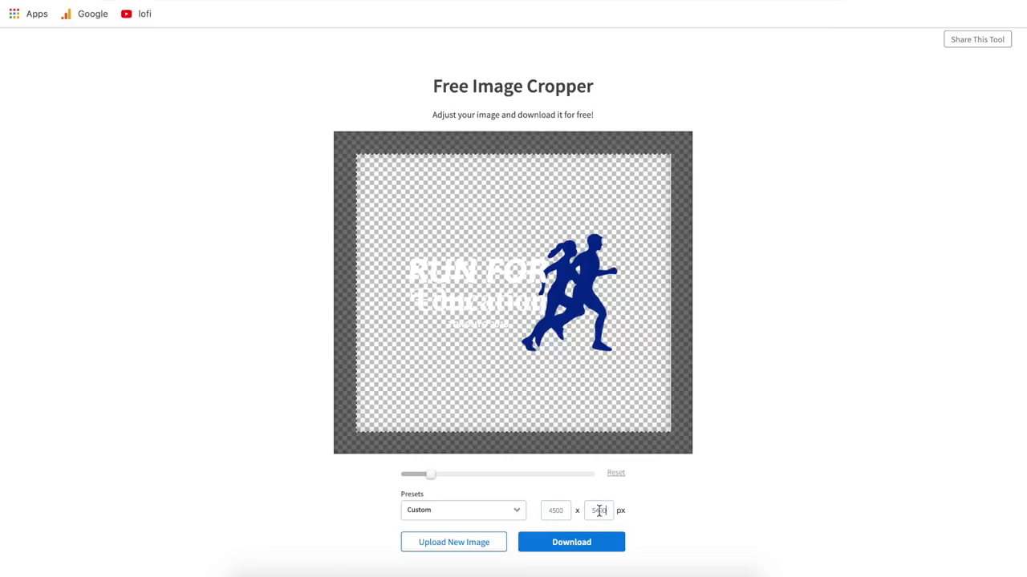
pyautogui.write('0')
pyautogui.moveTo(527, 286); pyautogui.dragTo(529, 186)
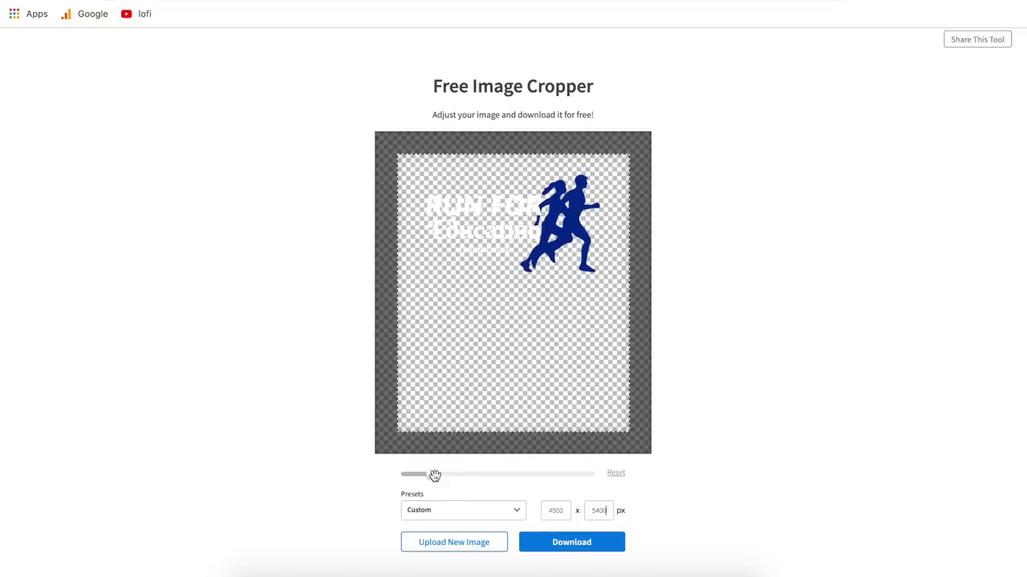
pyautogui.moveTo(433, 474); pyautogui.dragTo(438, 474)
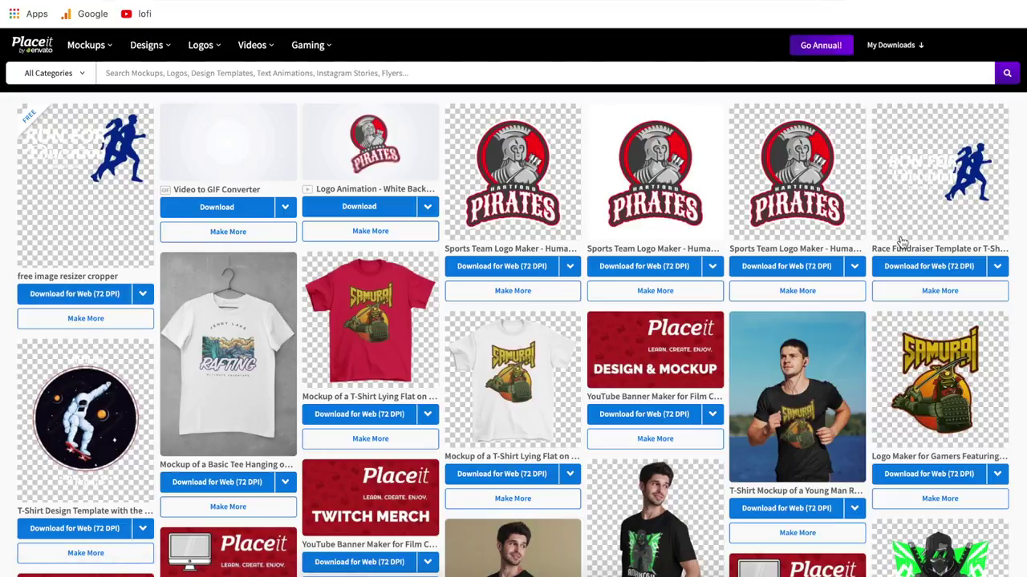
# - Check the Race Fundraiser design's download options, then open the design in the editor and show the account menu
pyautogui.click(997, 267)
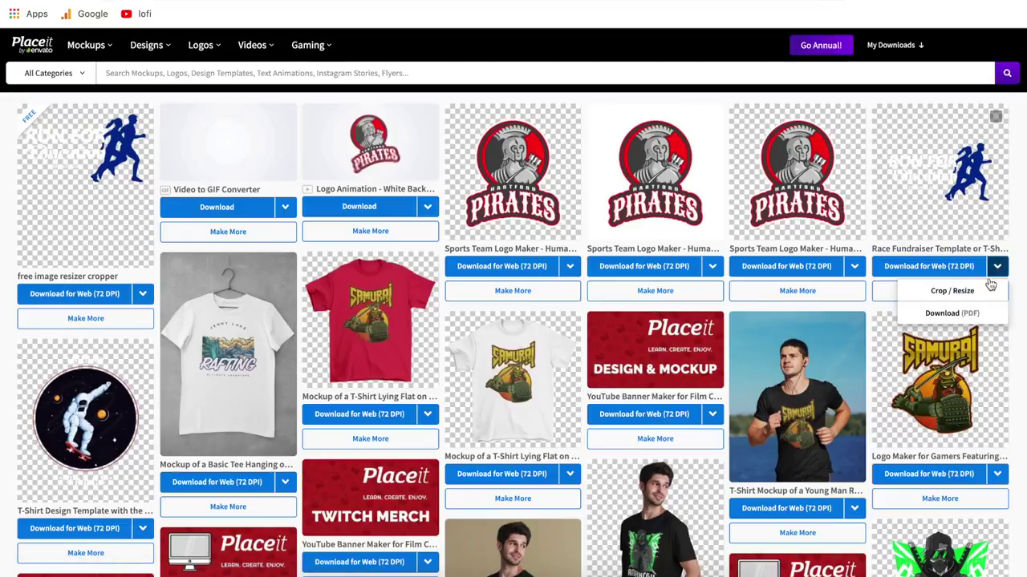
pyautogui.click(934, 269)
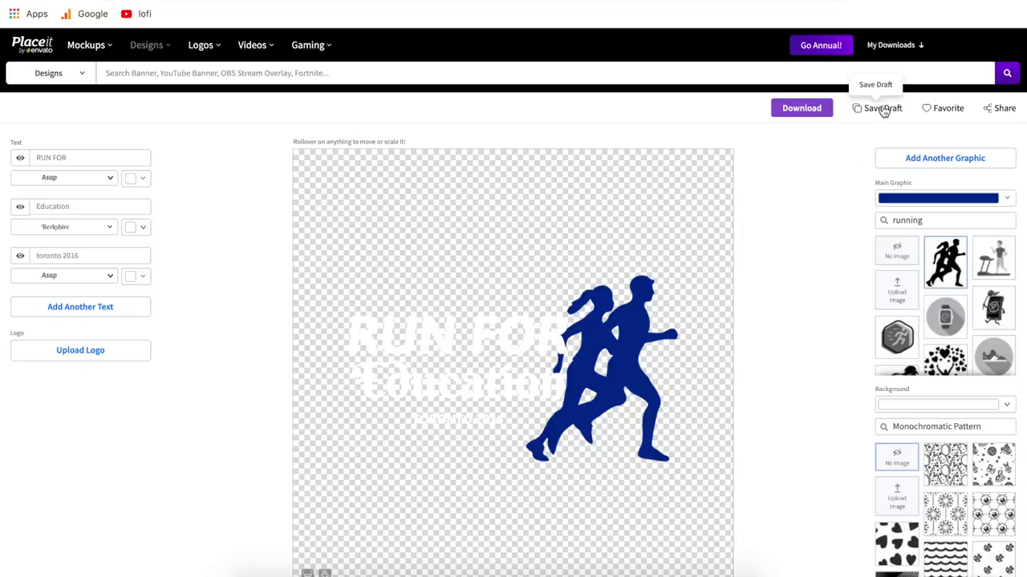
pyautogui.moveTo(897, 45)
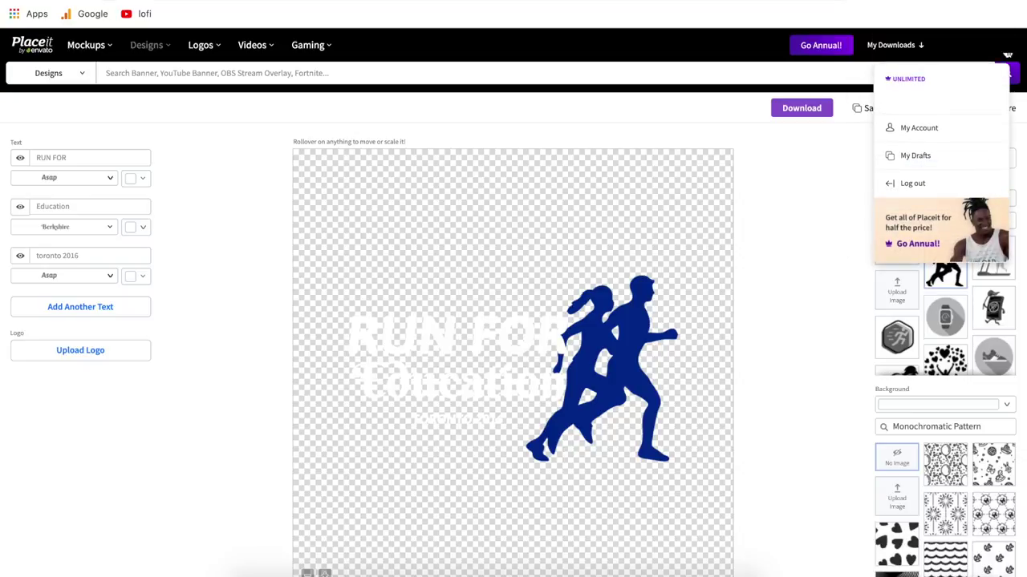